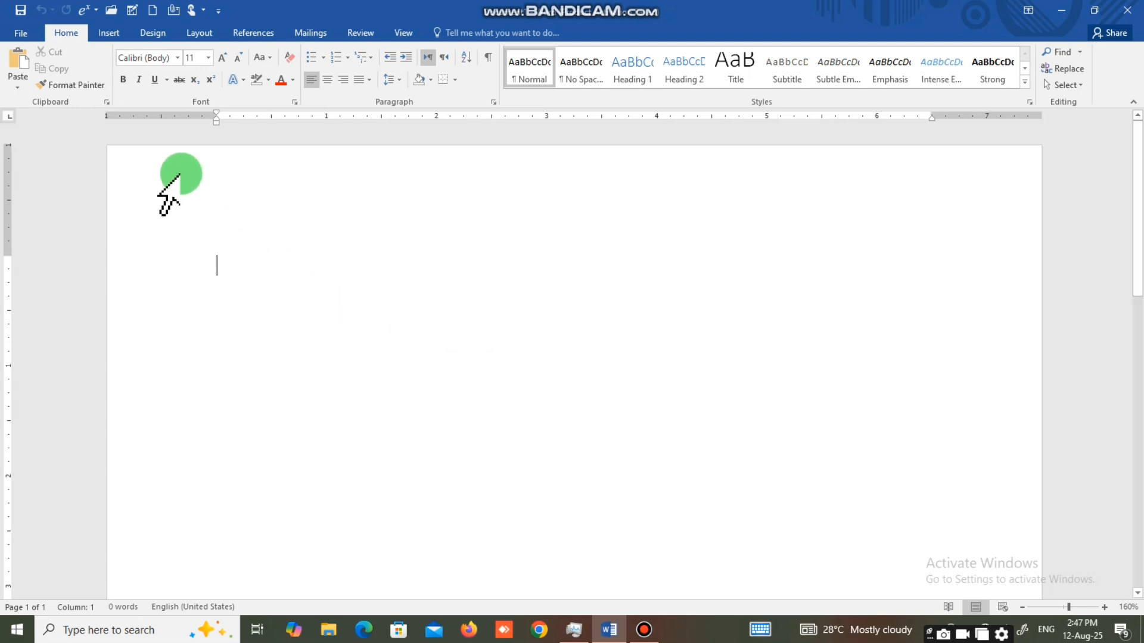
Insert the built-in Filigree cover page into the blank document.
{"action": "left_click", "coordinate": [110, 33]}
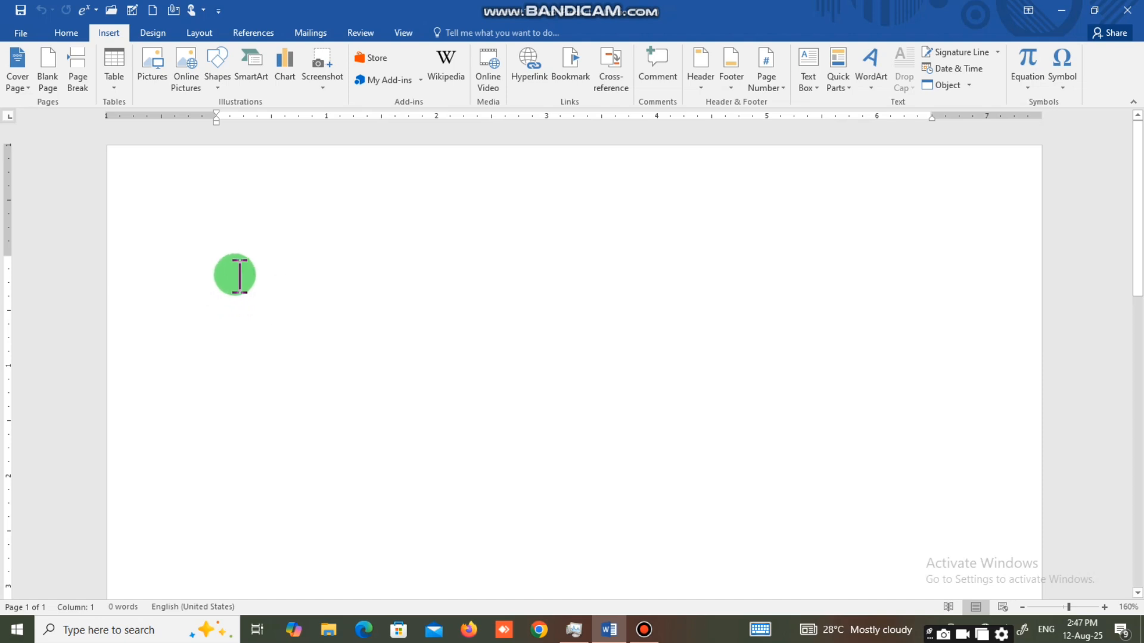
{"action": "left_click", "coordinate": [24, 90]}
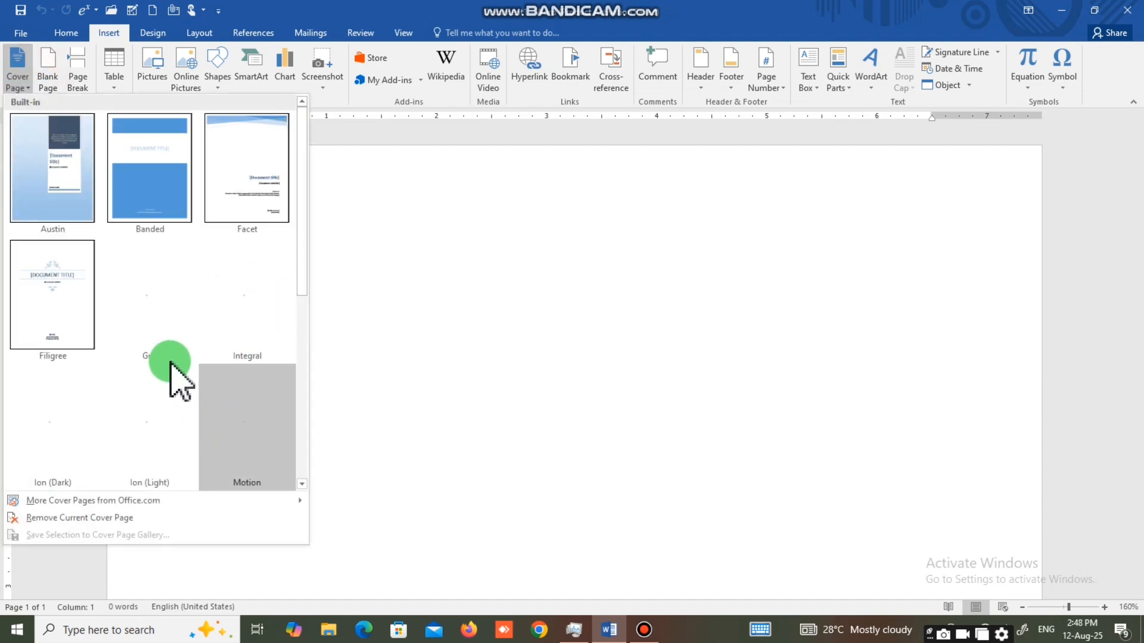
{"action": "left_click", "coordinate": [169, 361]}
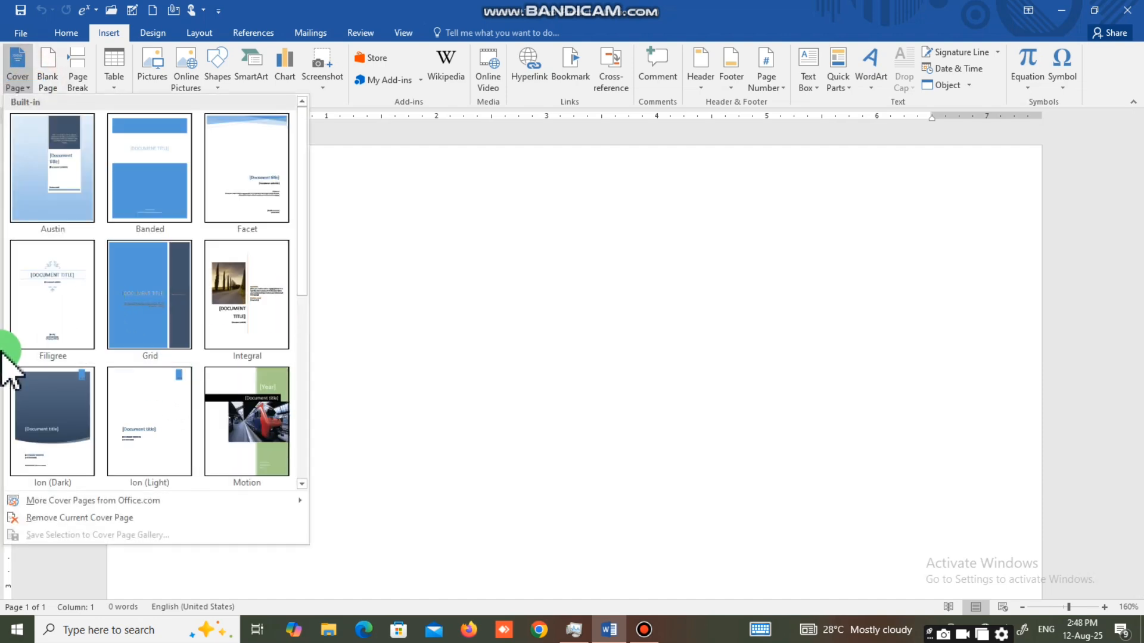
{"action": "scroll", "coordinate": [109, 396], "scroll_direction": "down", "scroll_amount": 4}
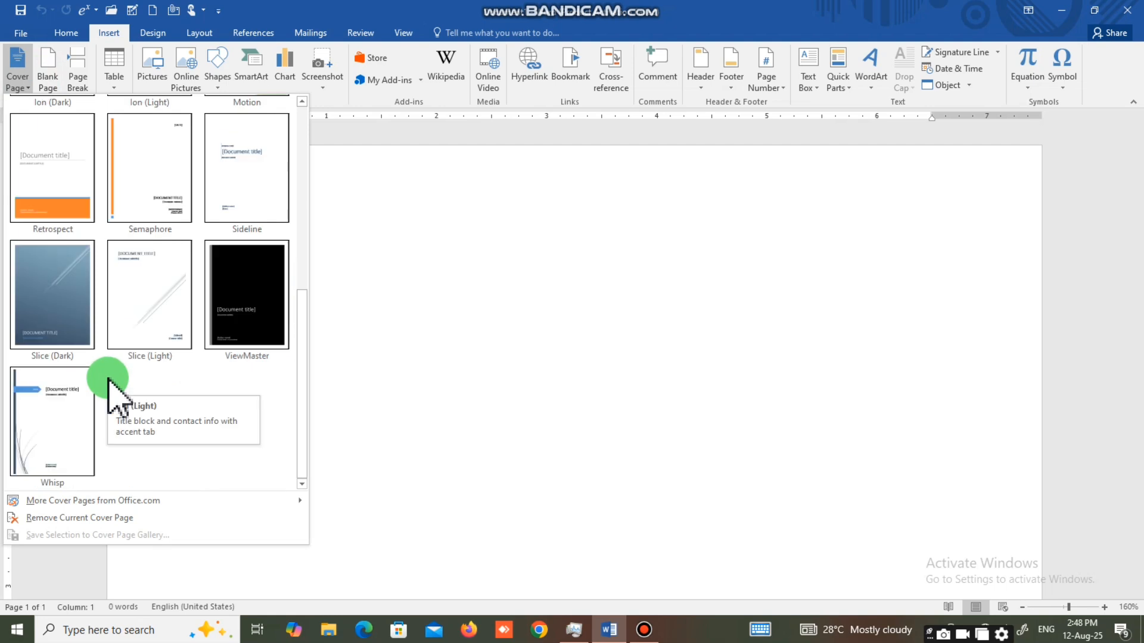
{"action": "scroll", "coordinate": [128, 280], "scroll_direction": "up", "scroll_amount": 4}
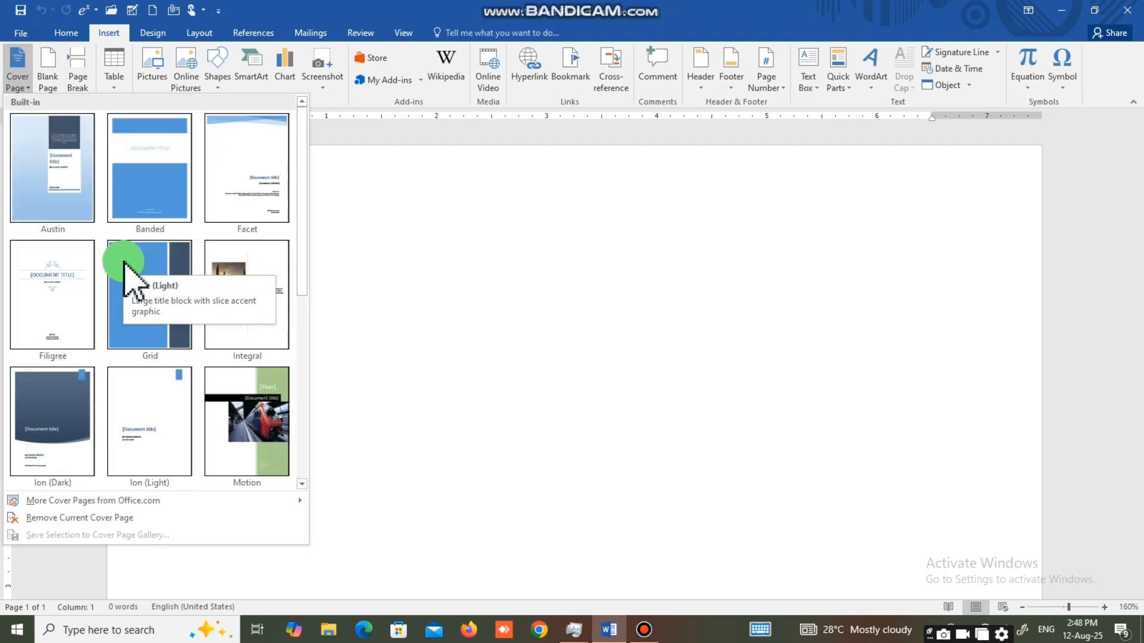
{"action": "left_click", "coordinate": [64, 295]}
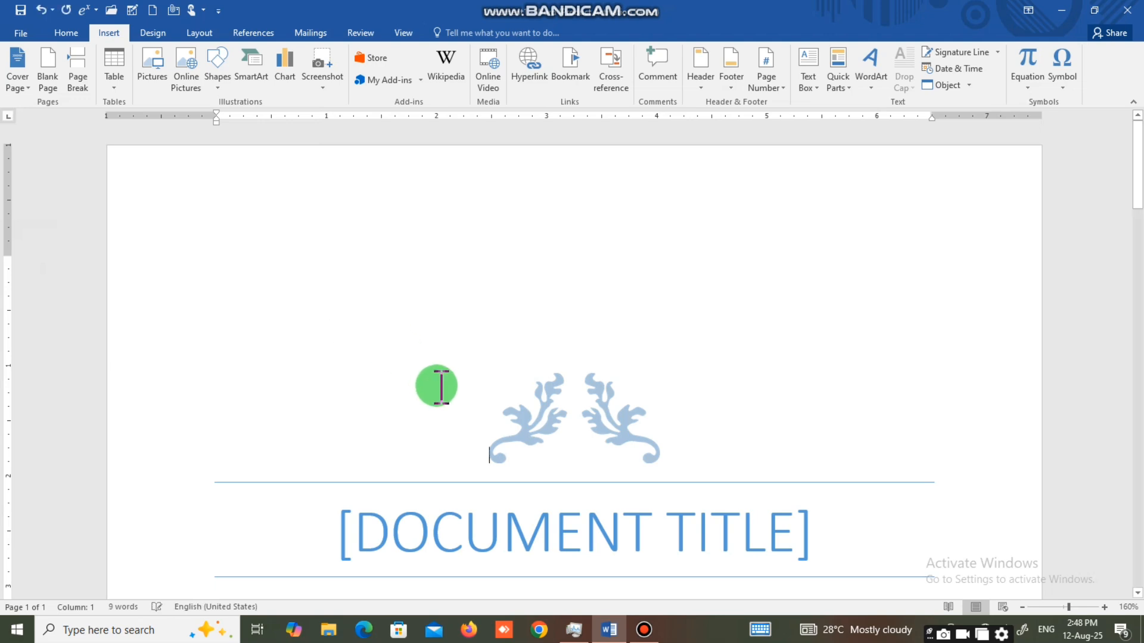
Replace the document title placeholder on the cover page with "MS WORD CLASSE NOTES".
{"action": "scroll", "coordinate": [437, 386], "scroll_direction": "down", "scroll_amount": 8}
{"action": "scroll", "coordinate": [437, 386], "scroll_direction": "up", "scroll_amount": 3}
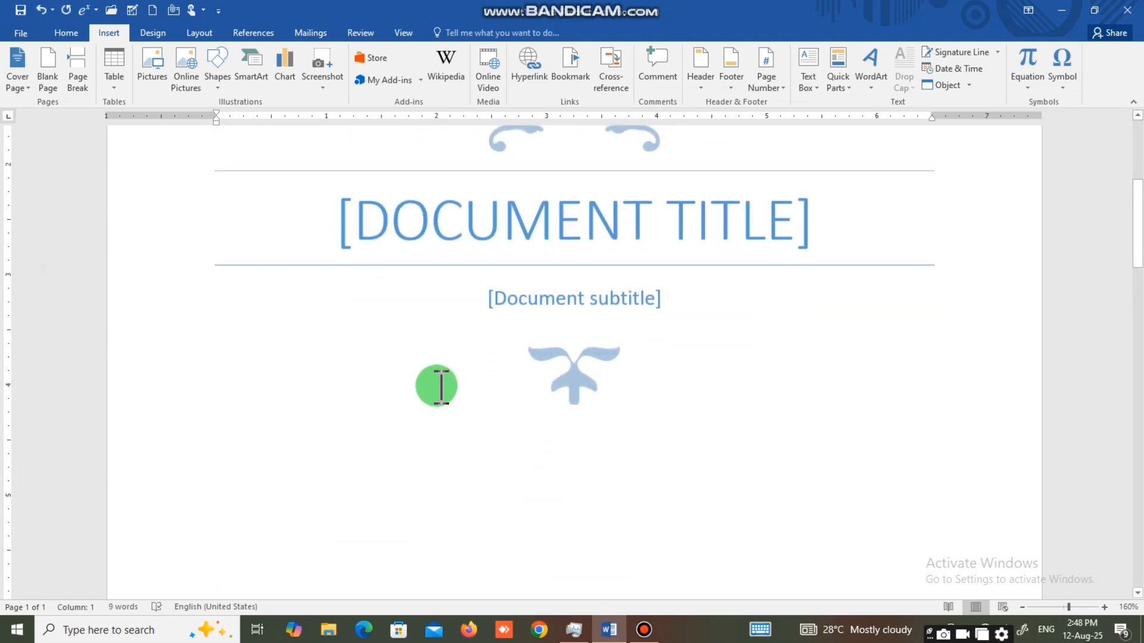
{"action": "scroll", "coordinate": [437, 386], "scroll_direction": "up", "scroll_amount": 2}
{"action": "left_click", "coordinate": [808, 313]}
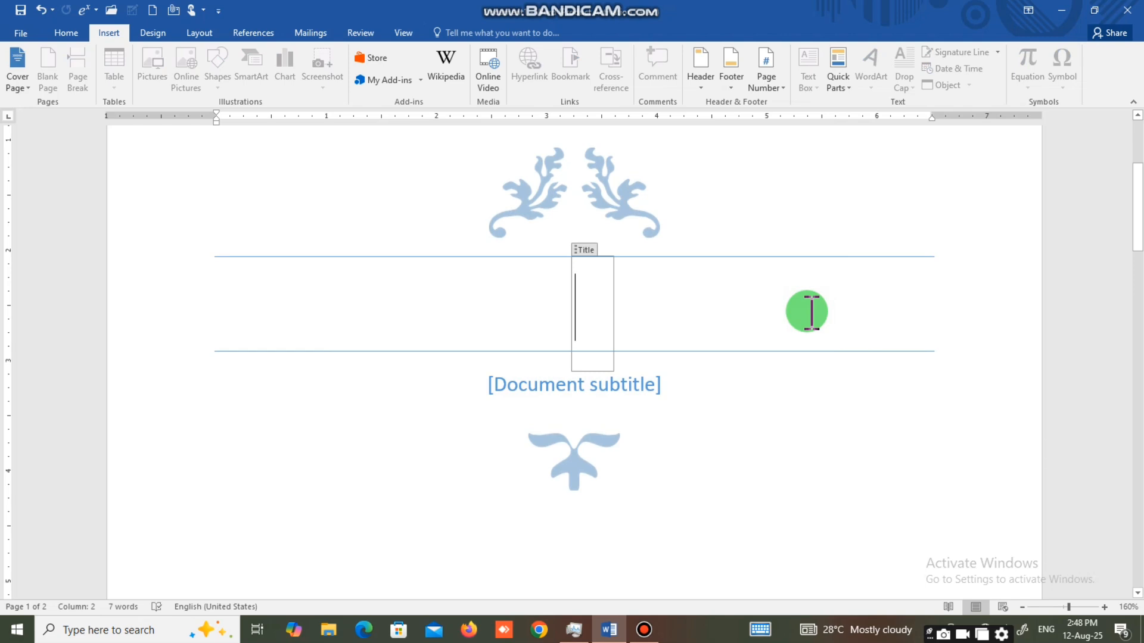
{"action": "type", "text": "MS WORD"}
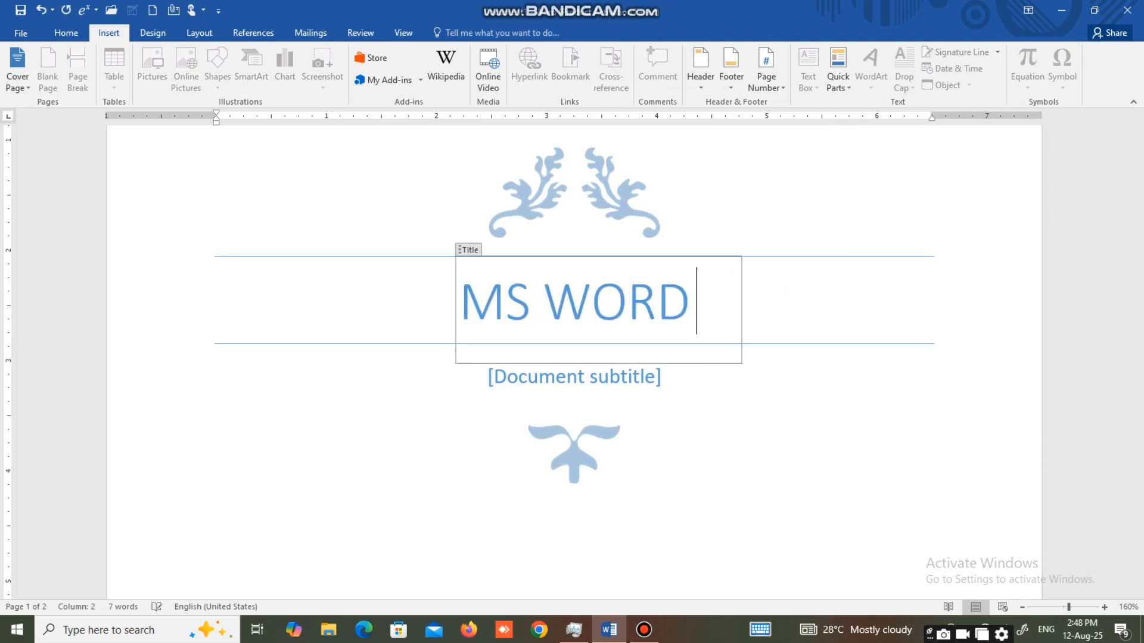
{"action": "type", "text": " CLASSE"}
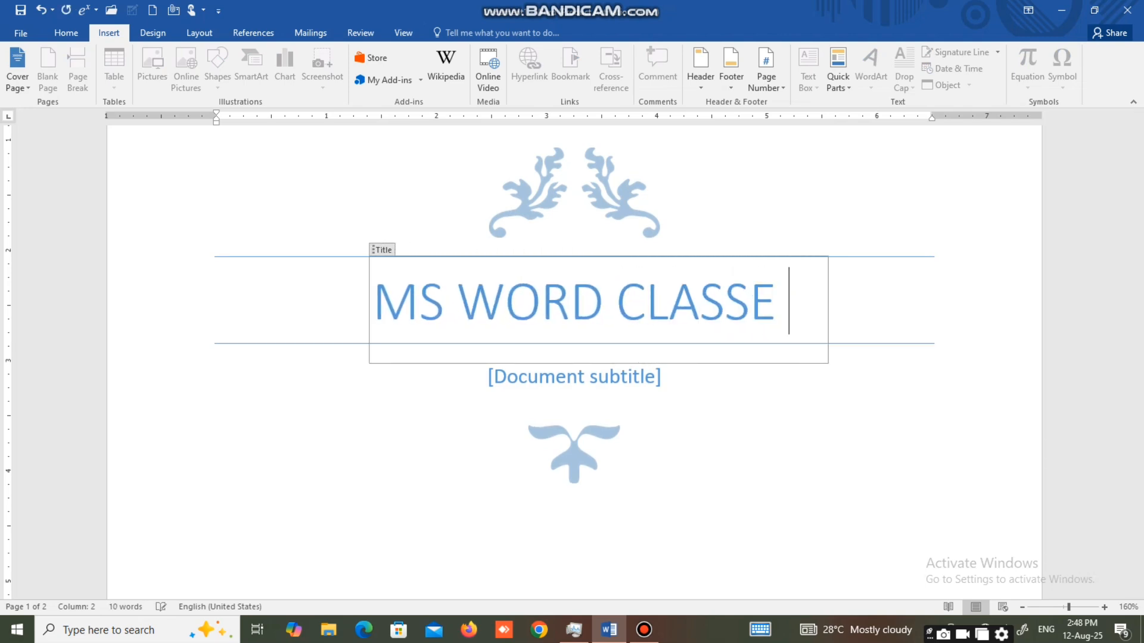
{"action": "type", "text": " NOTES"}
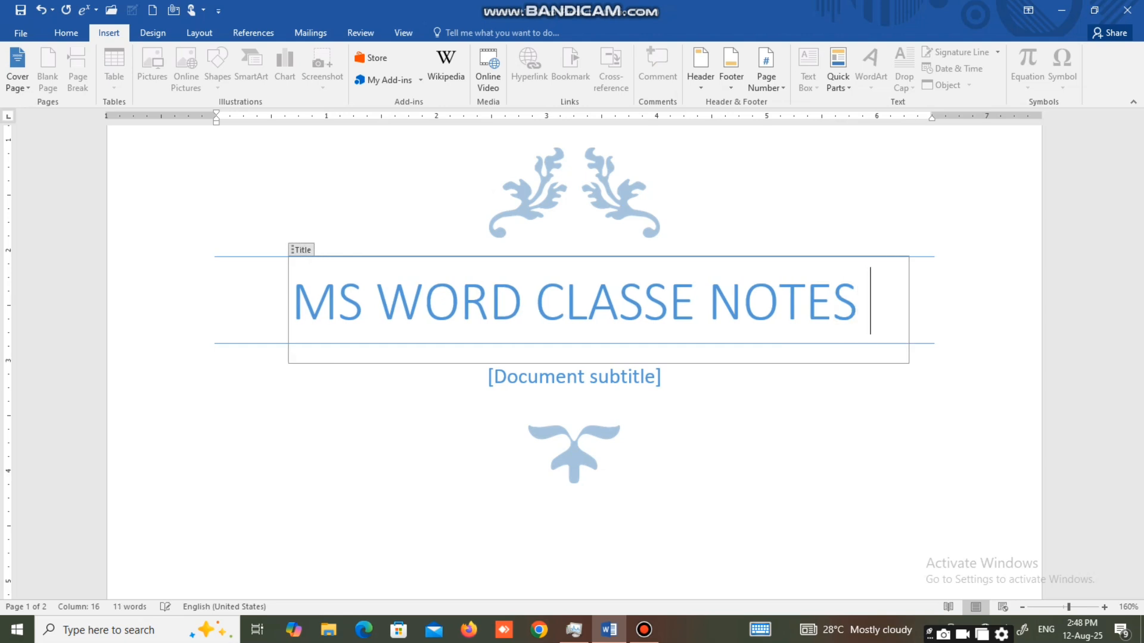
Replace the document subtitle placeholder with "MS WORD BASIC TO ADVANCE".
{"action": "left_click", "coordinate": [645, 381]}
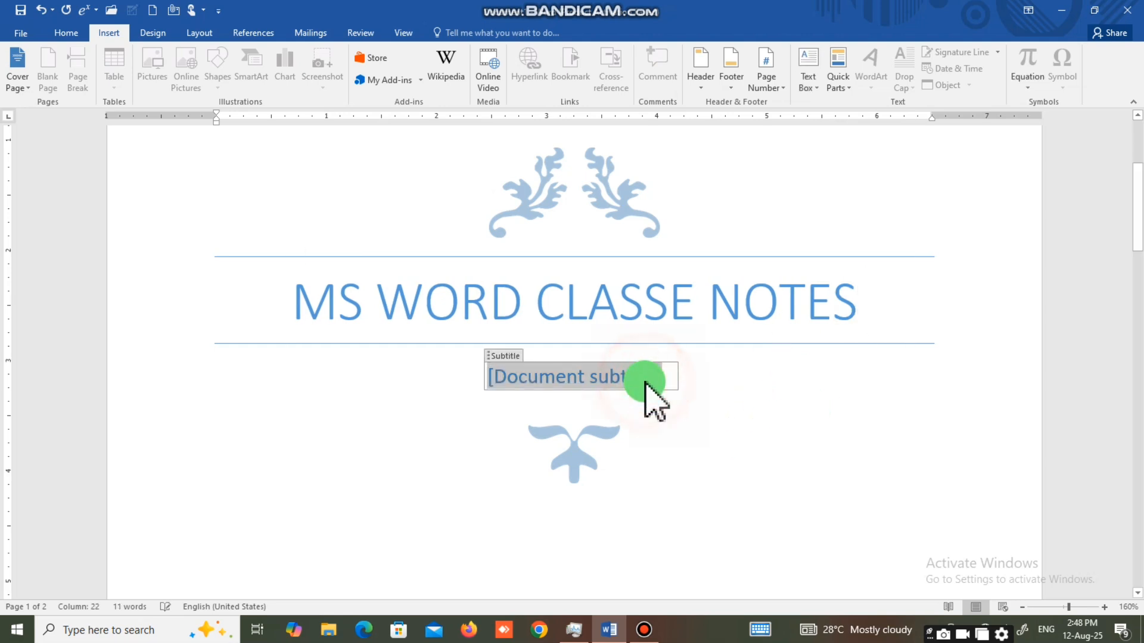
{"action": "key", "text": "BackSpace"}
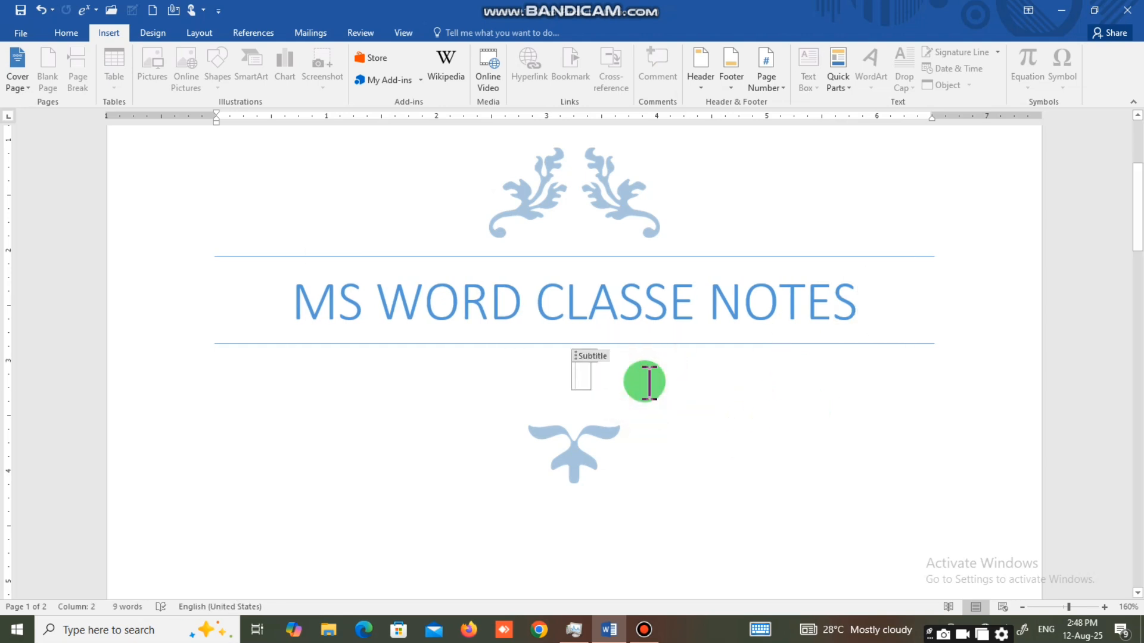
{"action": "type", "text": "MS WORD"}
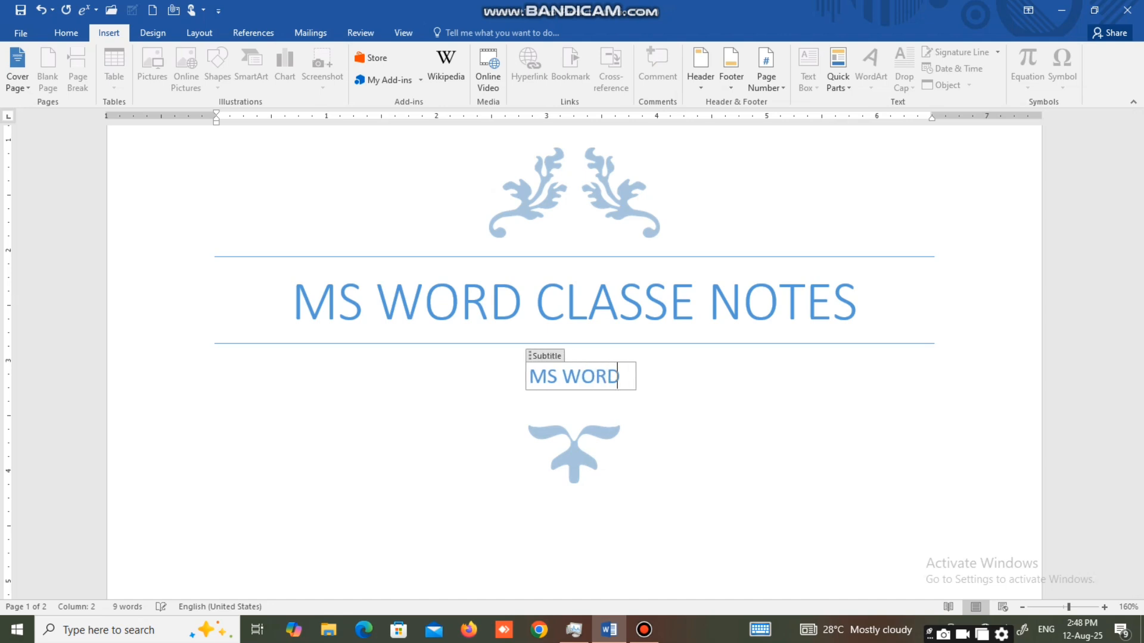
{"action": "type", "text": " BASIC TO AD"}
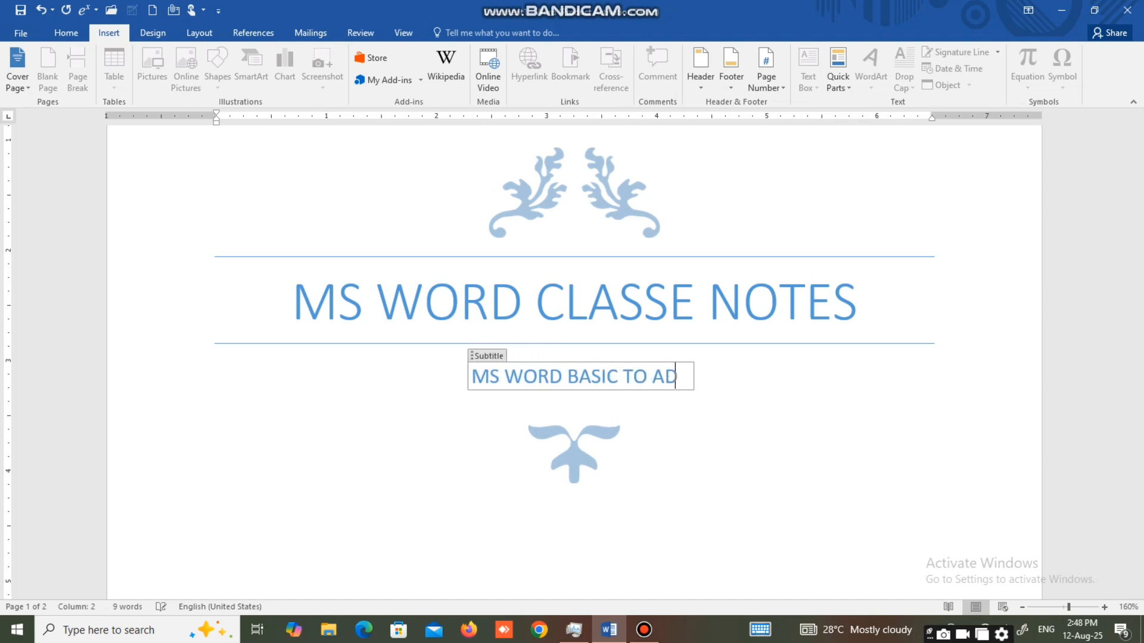
{"action": "type", "text": "VANCE"}
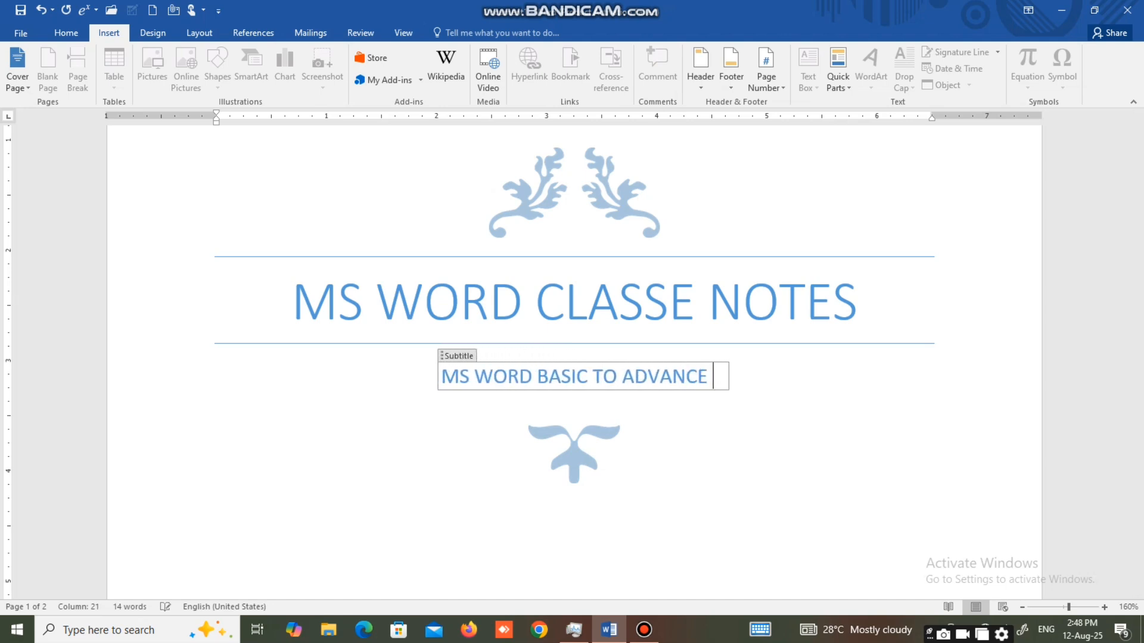
{"action": "left_click", "coordinate": [582, 464]}
Fill in the date placeholder near the bottom of the cover page with "12 AUG 2025".
{"action": "scroll", "coordinate": [580, 465], "scroll_direction": "down", "scroll_amount": 2}
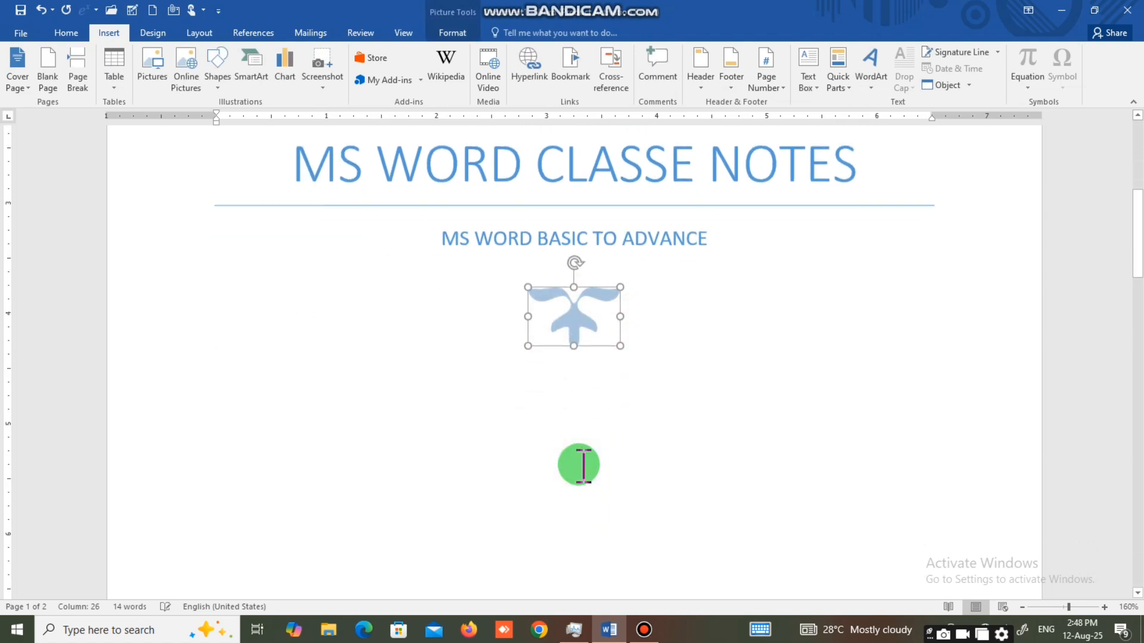
{"action": "scroll", "coordinate": [569, 354], "scroll_direction": "down", "scroll_amount": 5}
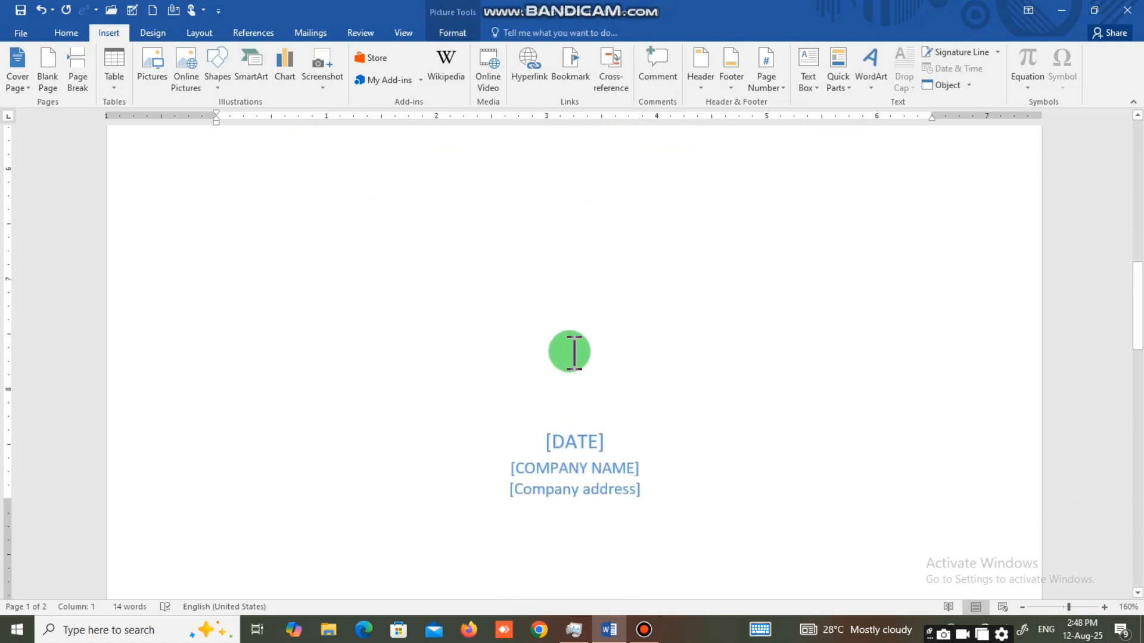
{"action": "left_click", "coordinate": [599, 448]}
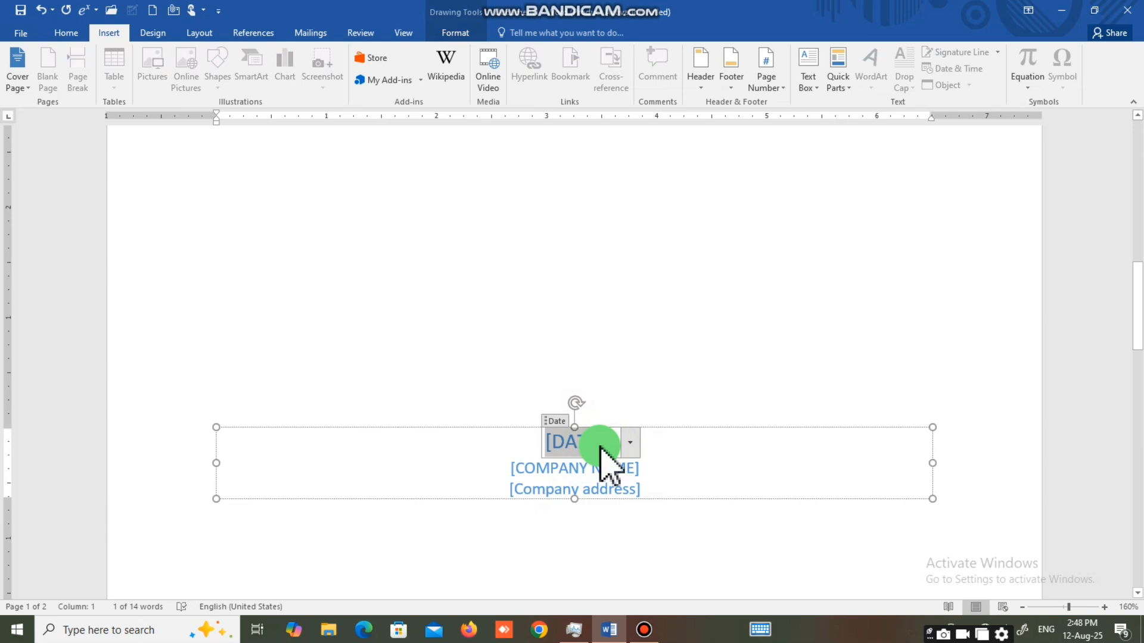
{"action": "type", "text": "12"}
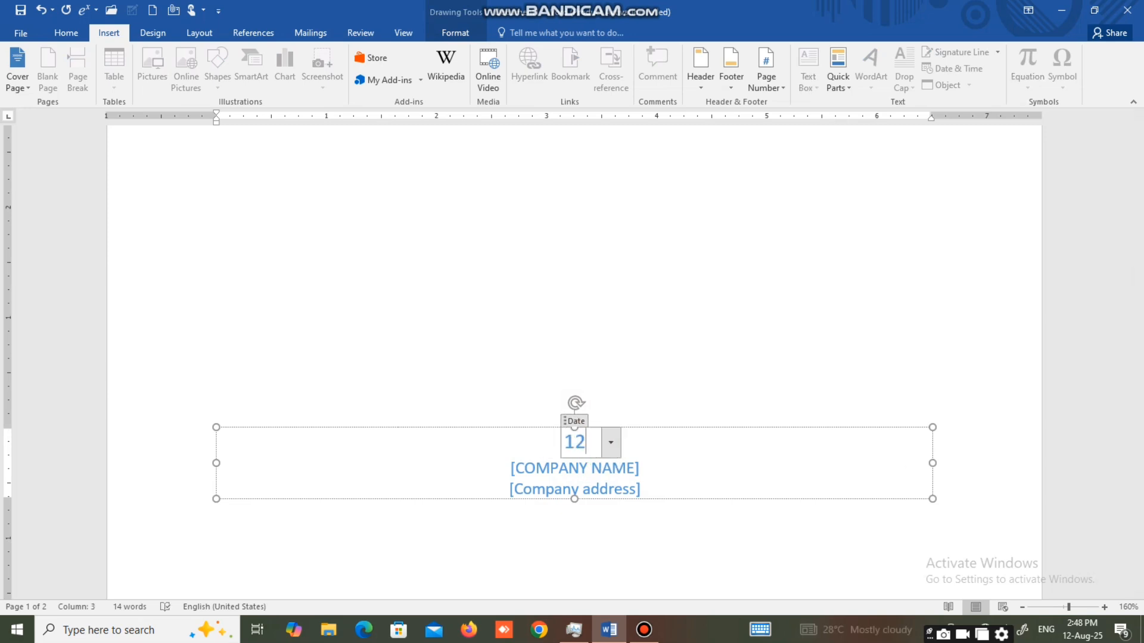
{"action": "type", "text": " AUF"}
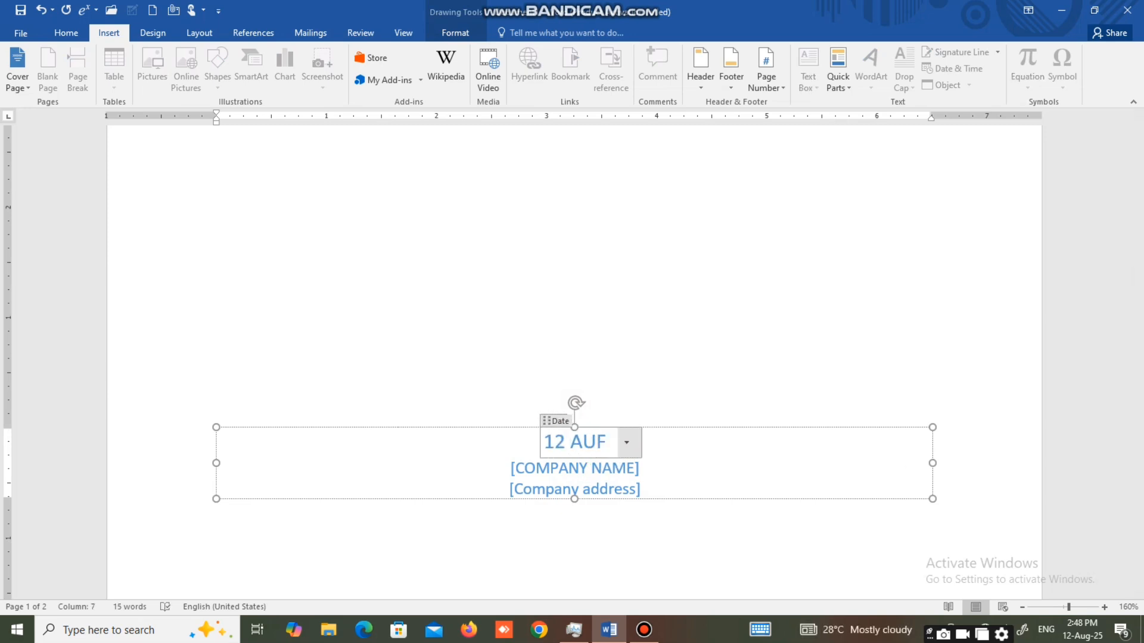
{"action": "key", "text": "BackSpace"}
{"action": "type", "text": "G 2025"}
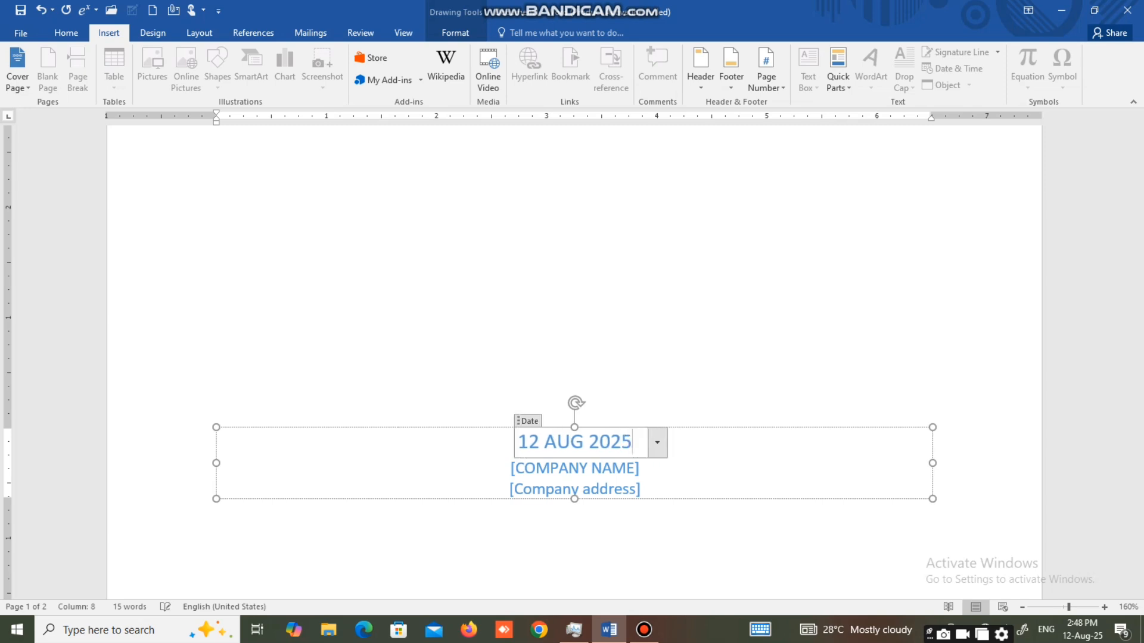
Replace the company name placeholder with "SHIBLI NATIONAL COLLEGE" followed by its city and postal code.
{"action": "left_click", "coordinate": [574, 472]}
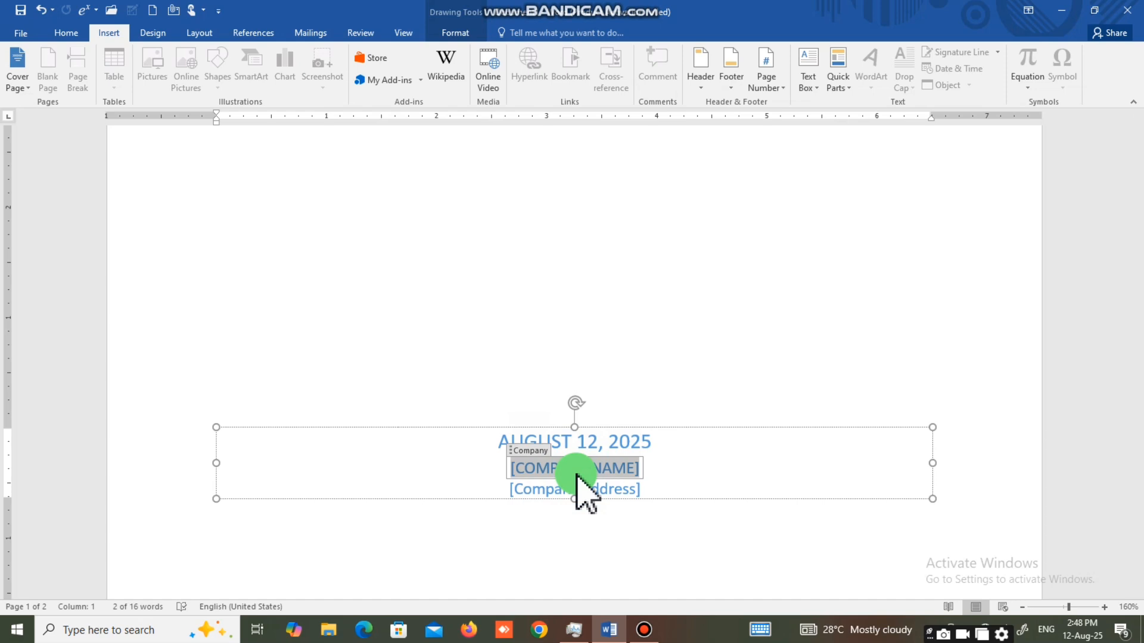
{"action": "key", "text": "Delete"}
{"action": "type", "text": "S"}
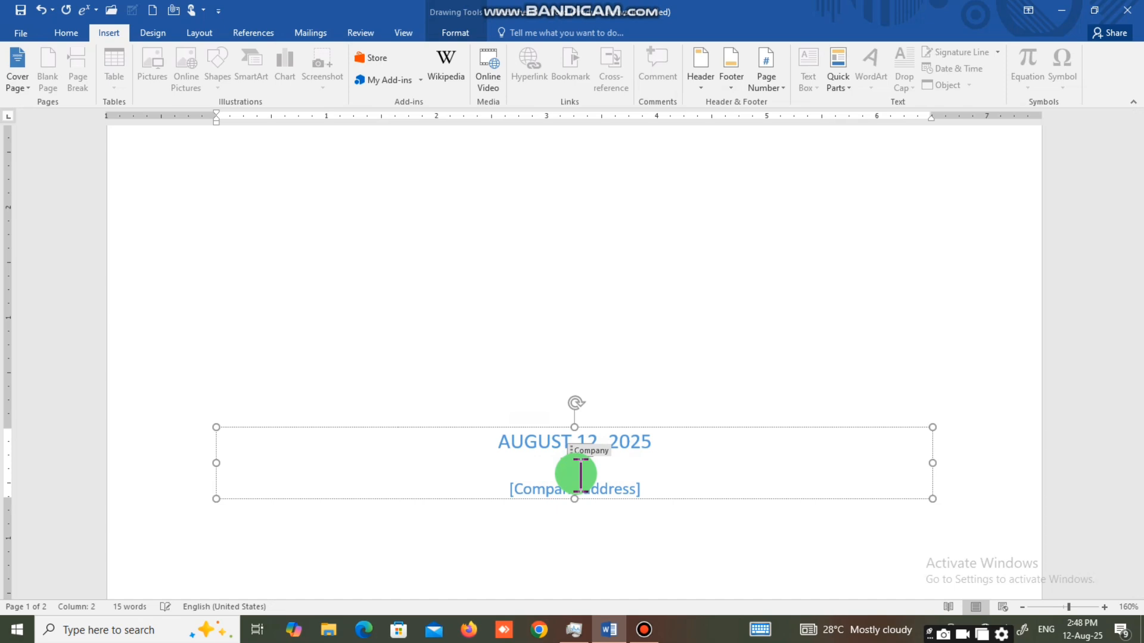
{"action": "type", "text": "HB"}
{"action": "key", "text": "BackSpace"}
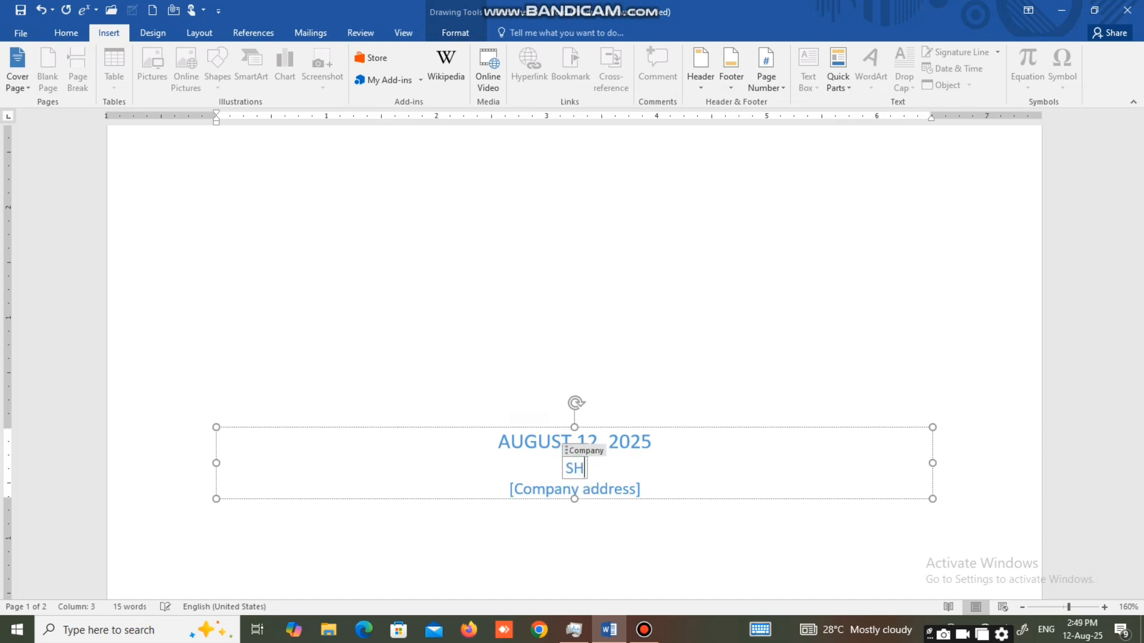
{"action": "type", "text": "IBLI NATI"}
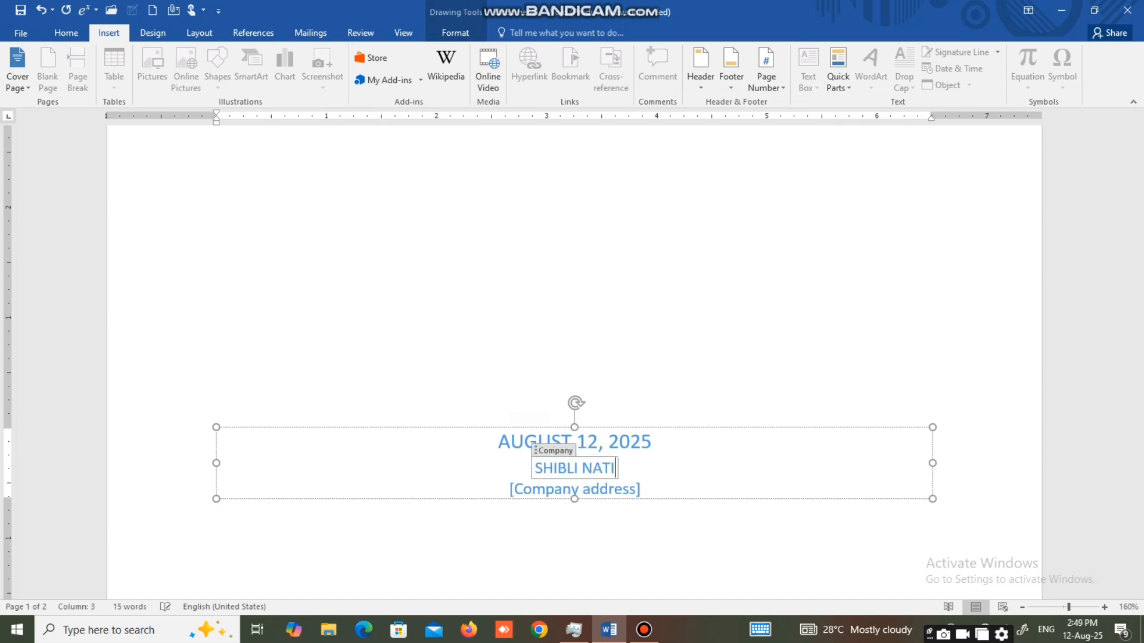
{"action": "type", "text": "ONAL COL"}
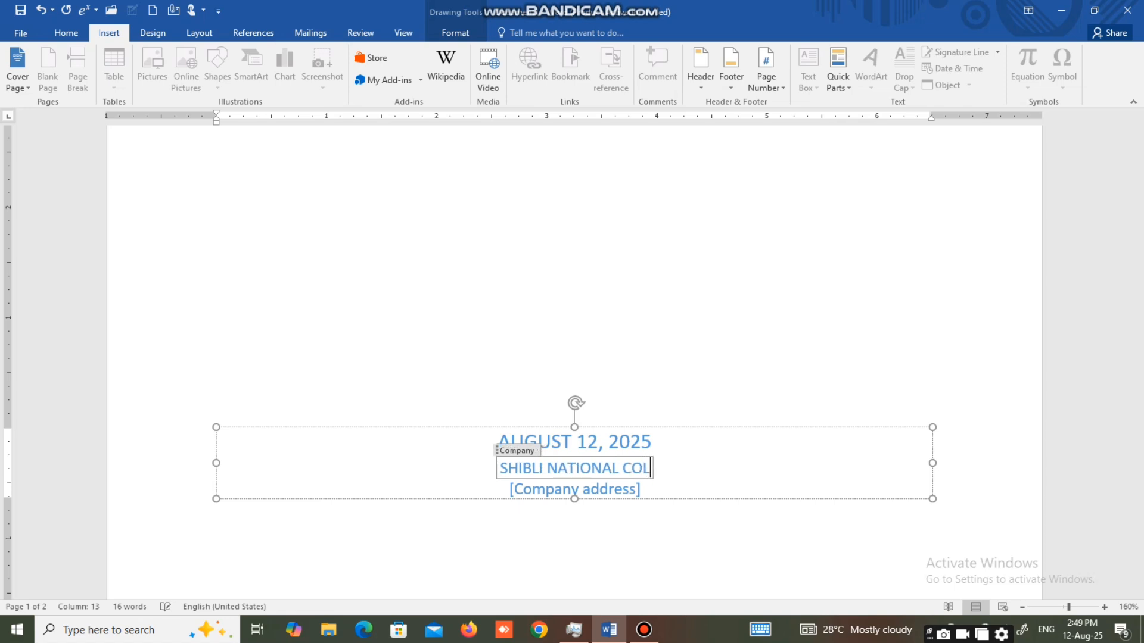
{"action": "type", "text": "LEGE AZA"}
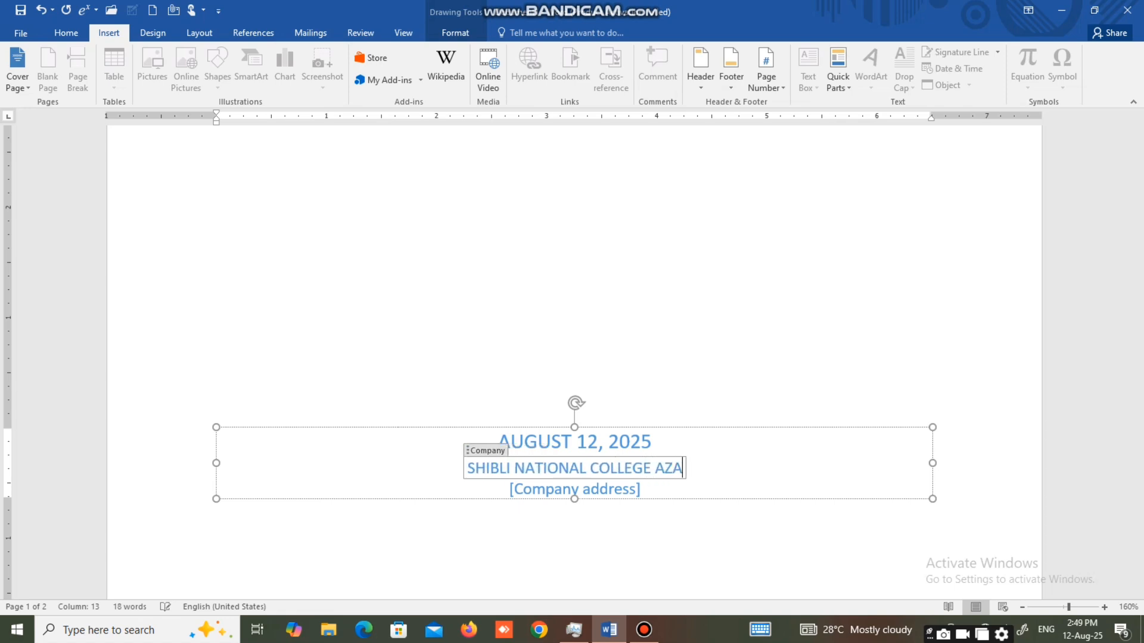
{"action": "type", "text": "MGARH 2"}
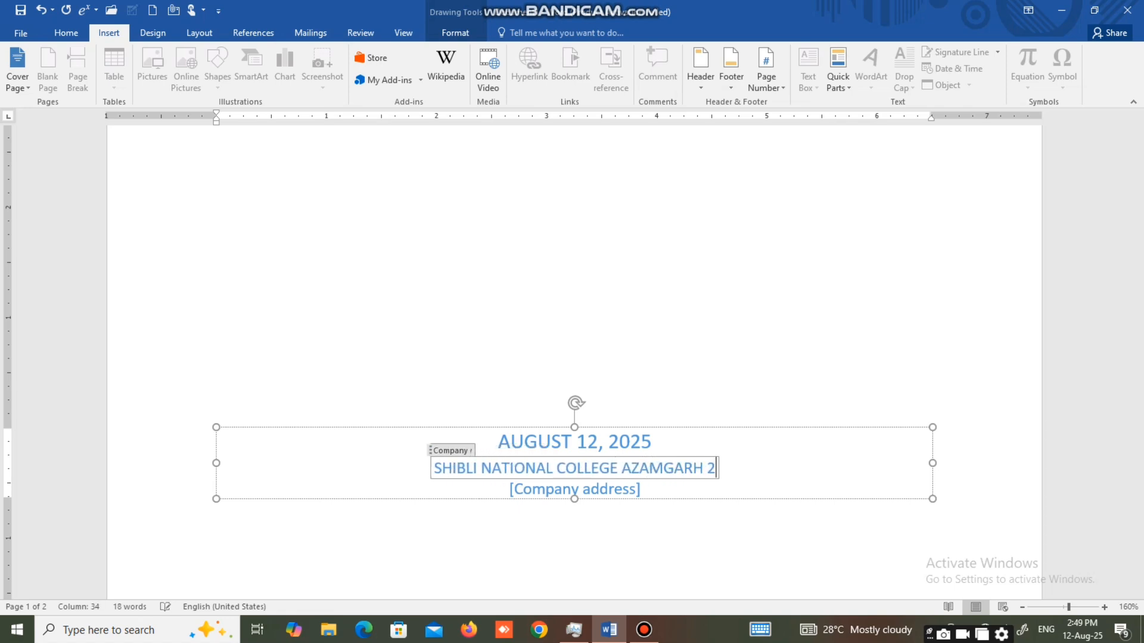
{"action": "type", "text": "760001"}
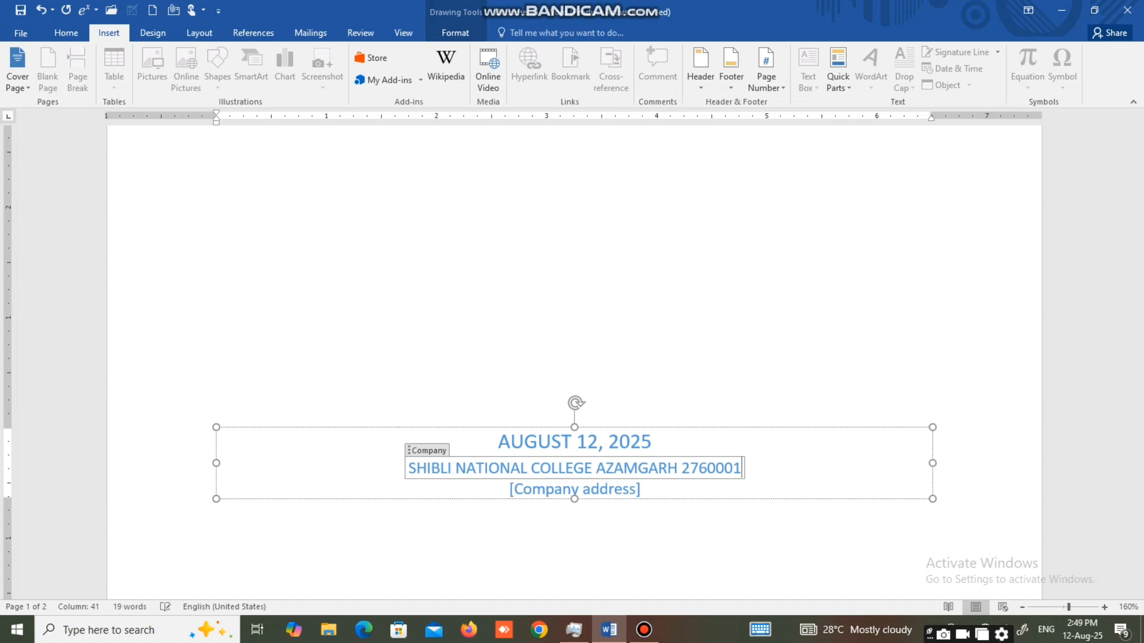
Replace the company address placeholder on the cover page with the college's locality, city and postal code.
{"action": "left_click", "coordinate": [614, 491]}
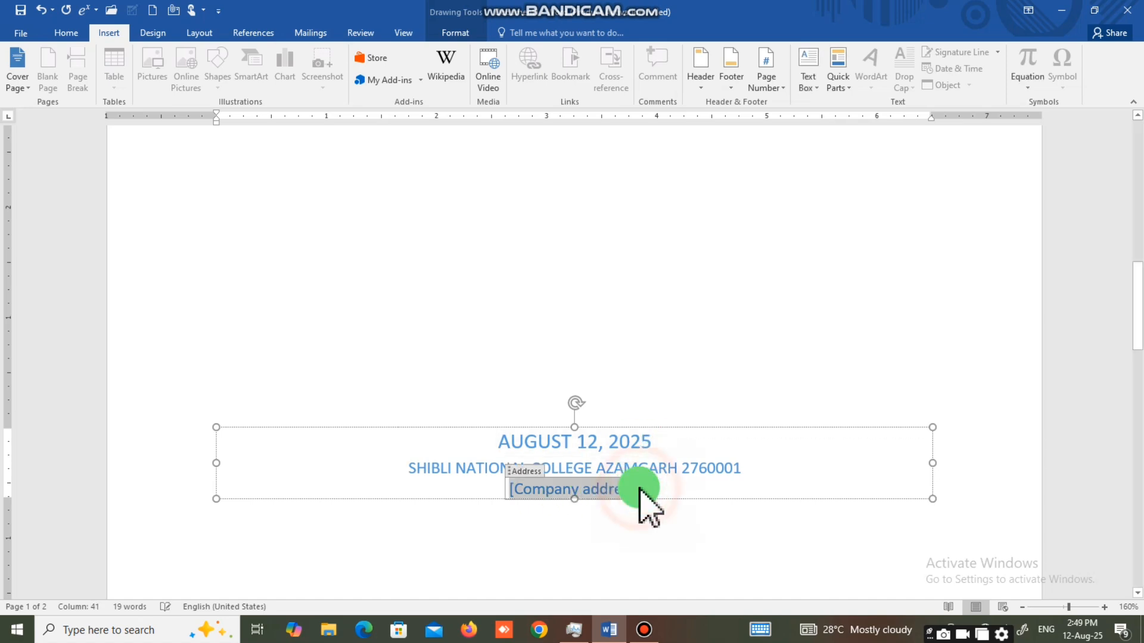
{"action": "type", "text": "P"}
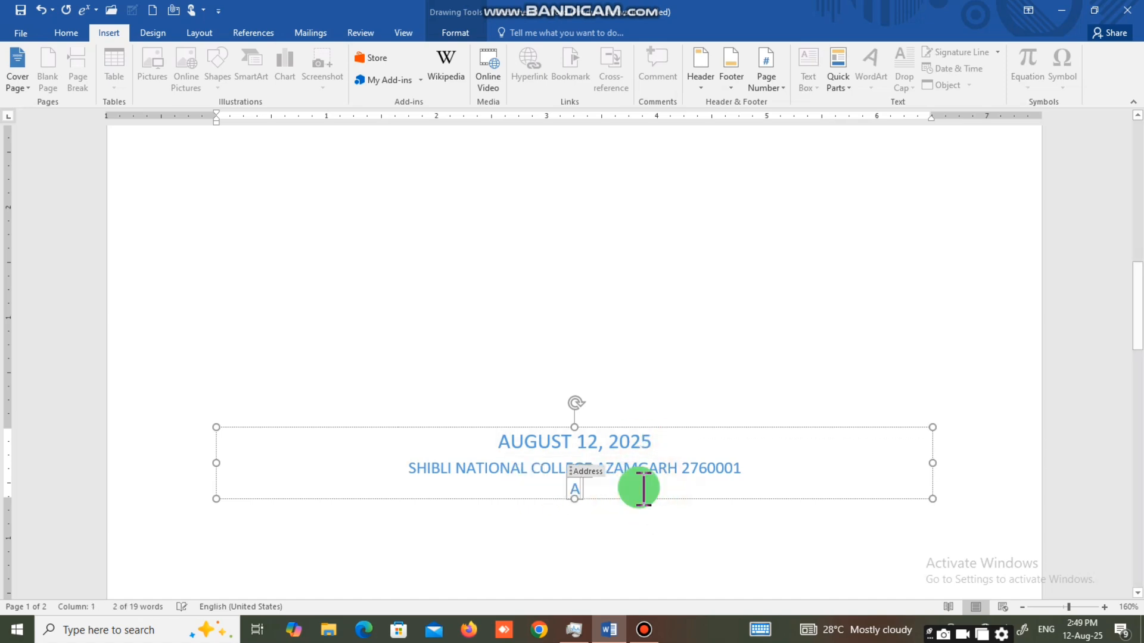
{"action": "type", "text": "HADPUR"}
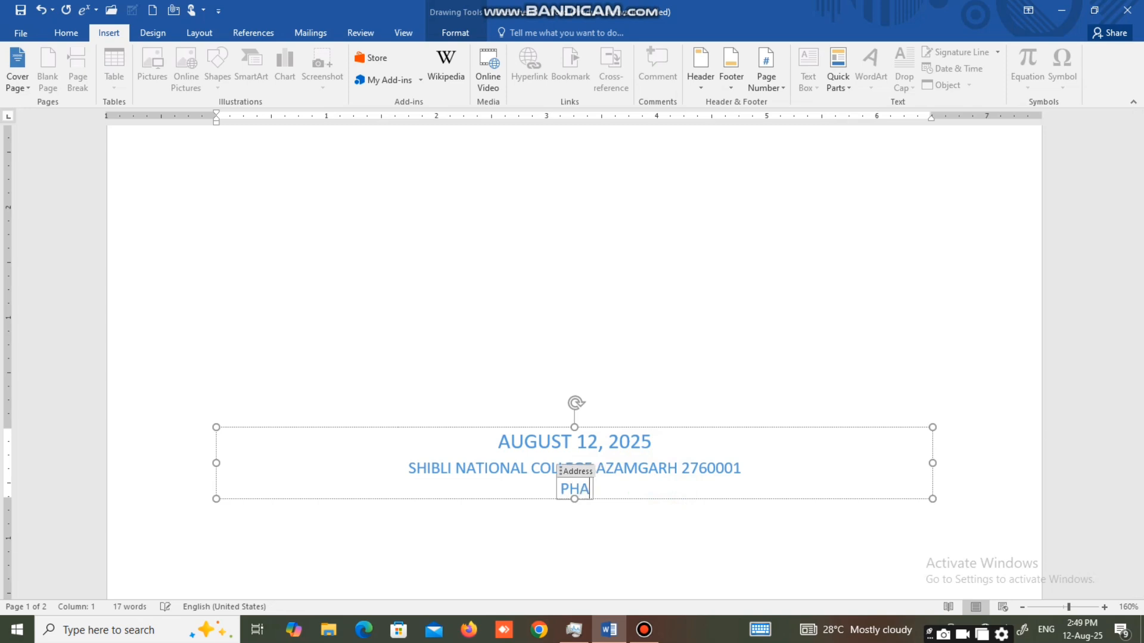
{"action": "type", "text": " AZA"}
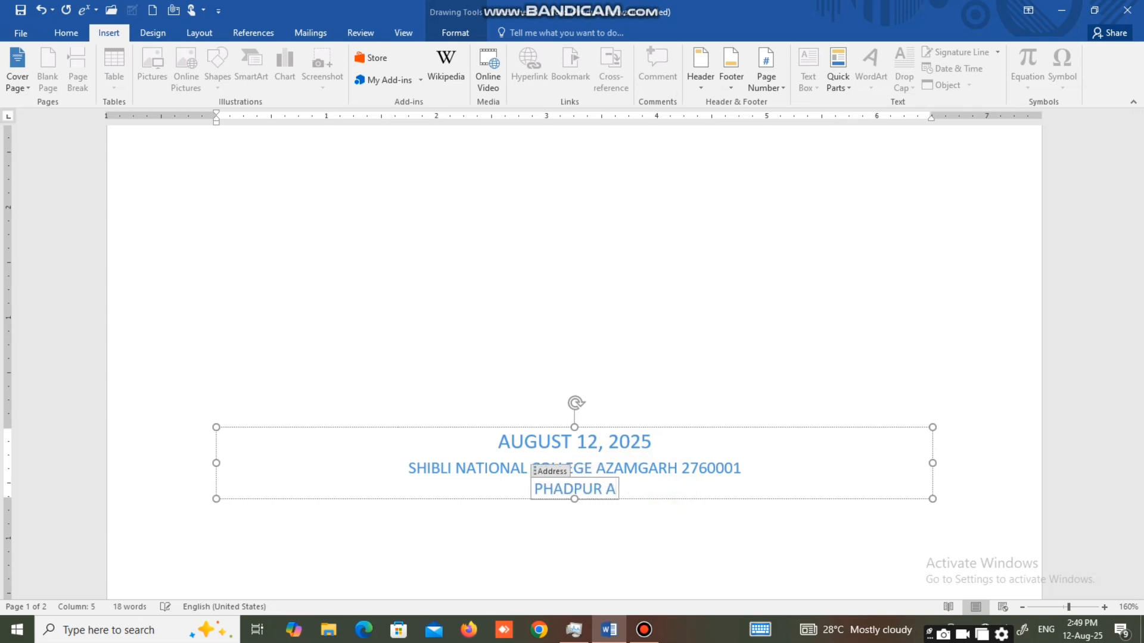
{"action": "type", "text": "MG"}
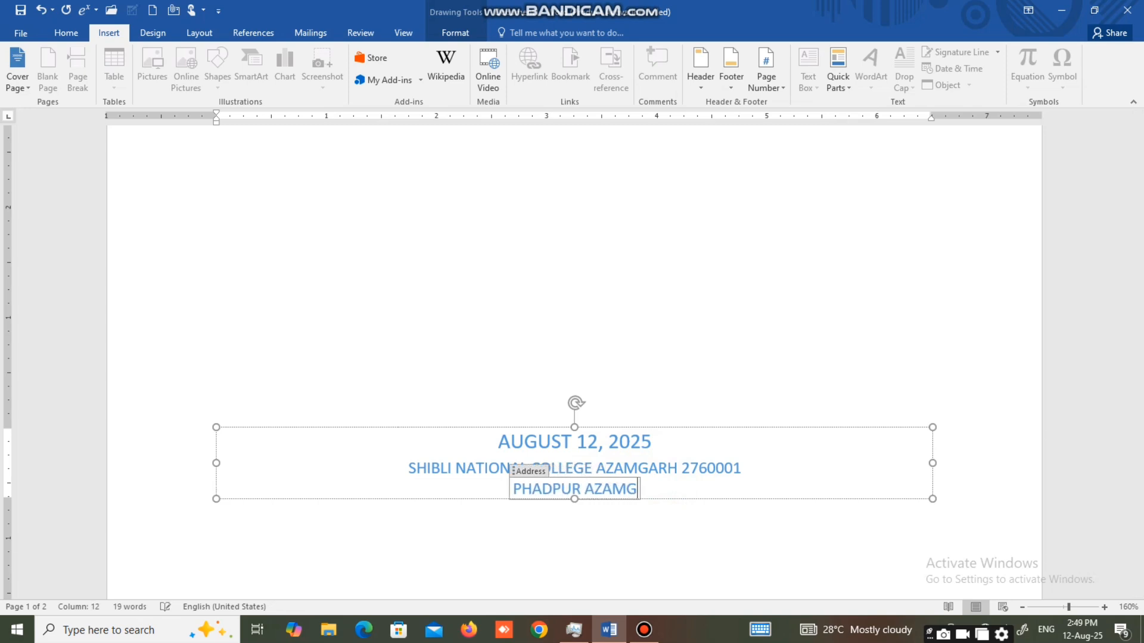
{"action": "type", "text": "ARH 276001"}
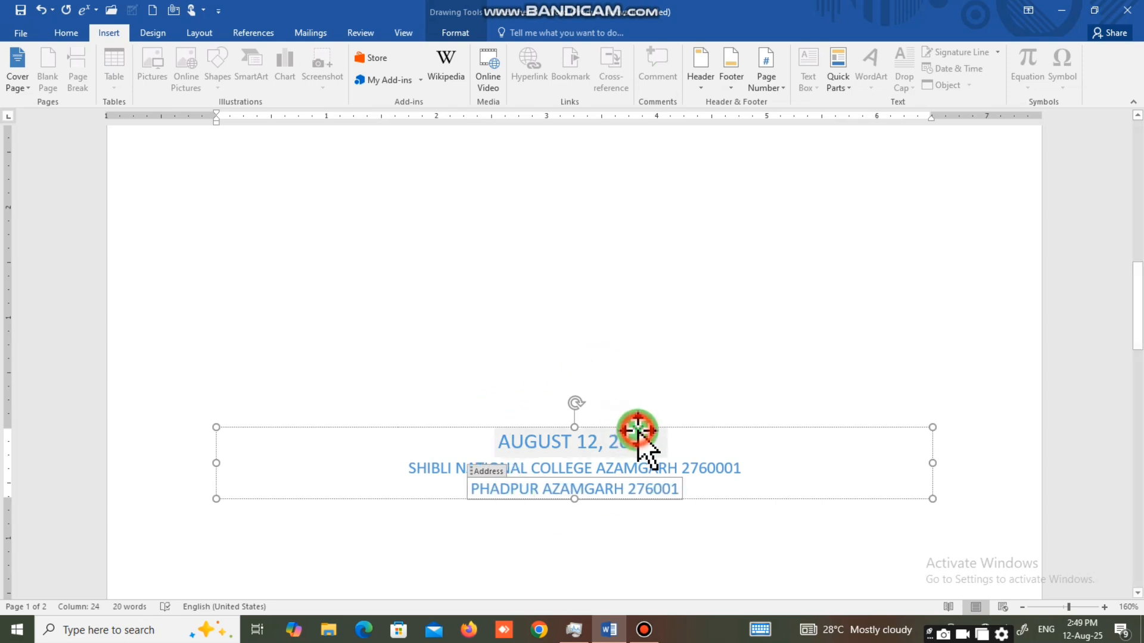
Move the date and company text box further up the page and replace all its text with "NAME" followed by a dotted line.
{"action": "left_click_drag", "start_coordinate": [637, 432], "coordinate": [618, 209]}
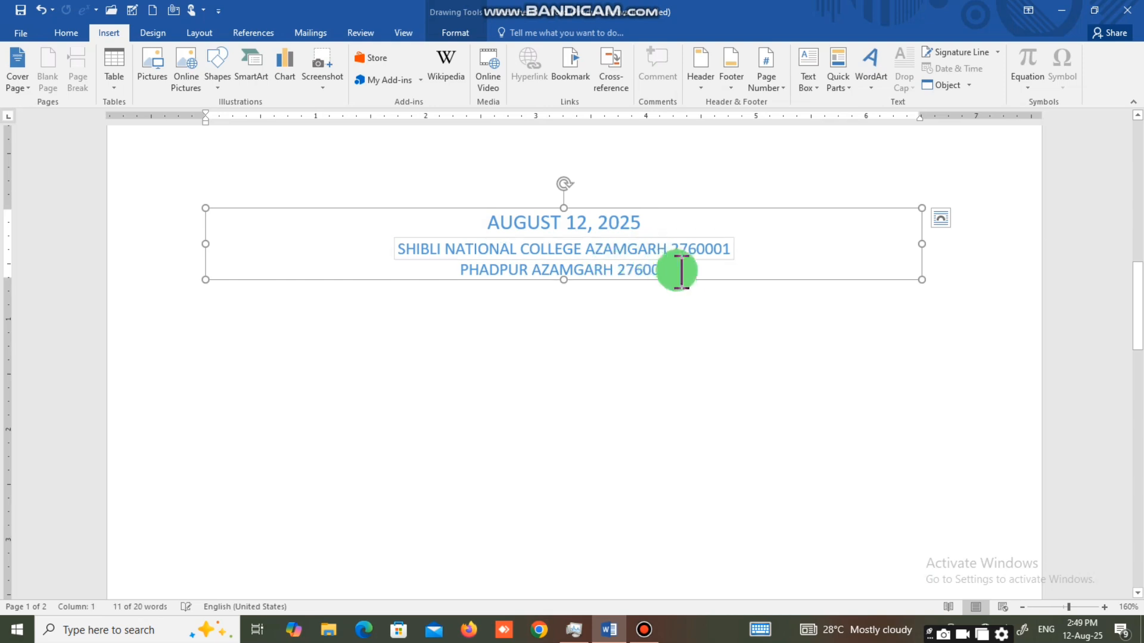
{"action": "left_click_drag", "start_coordinate": [669, 270], "coordinate": [528, 221]}
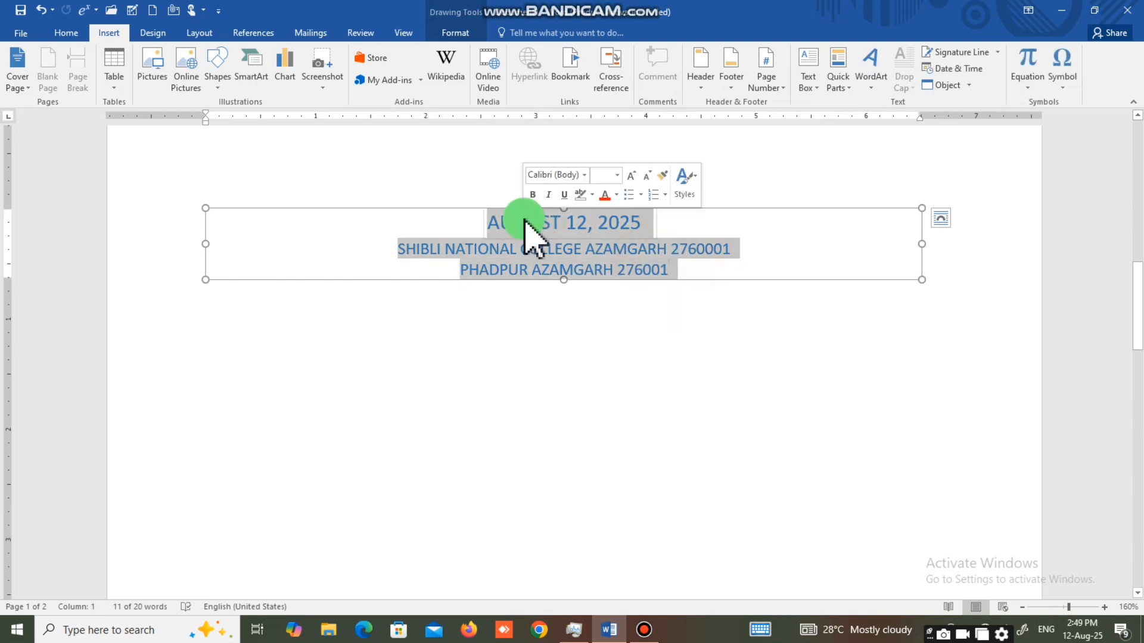
{"action": "key", "text": "BackSpace"}
{"action": "type", "text": "NAME"}
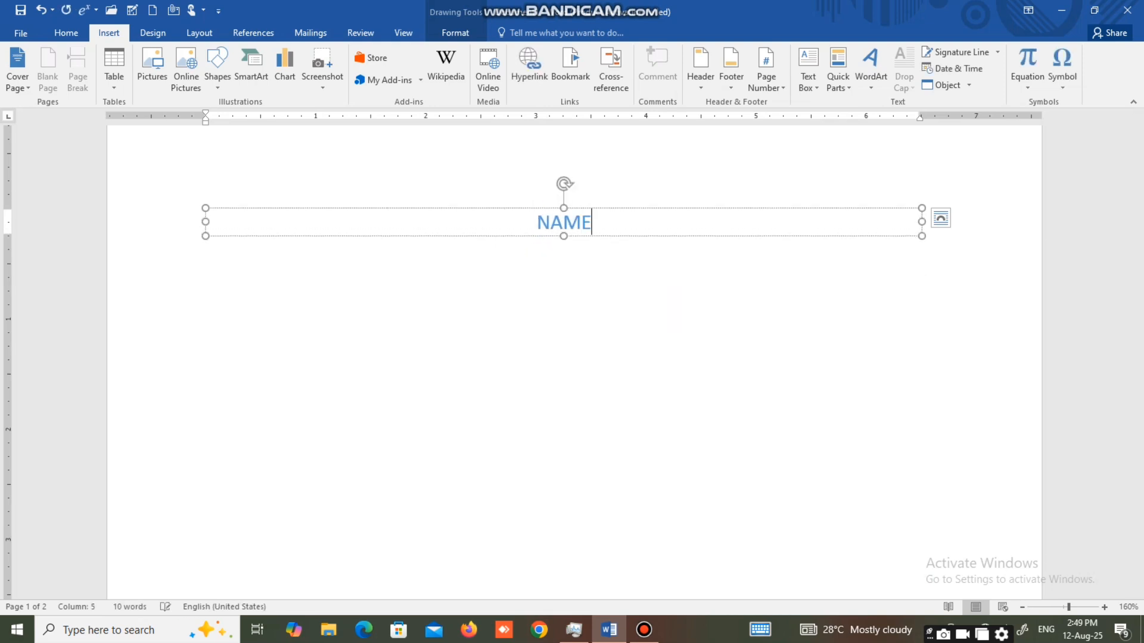
{"action": "type", "text": "/"}
{"action": "key", "text": "BackSpace"}
{"action": "type", "text": "......................"}
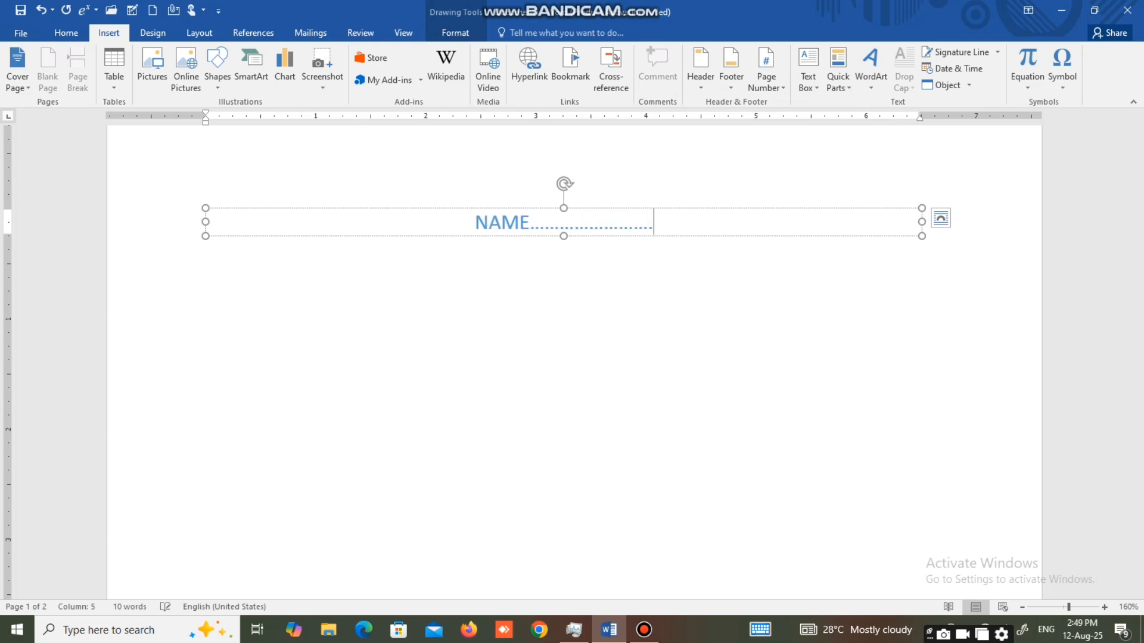
{"action": "key", "text": "Return"}
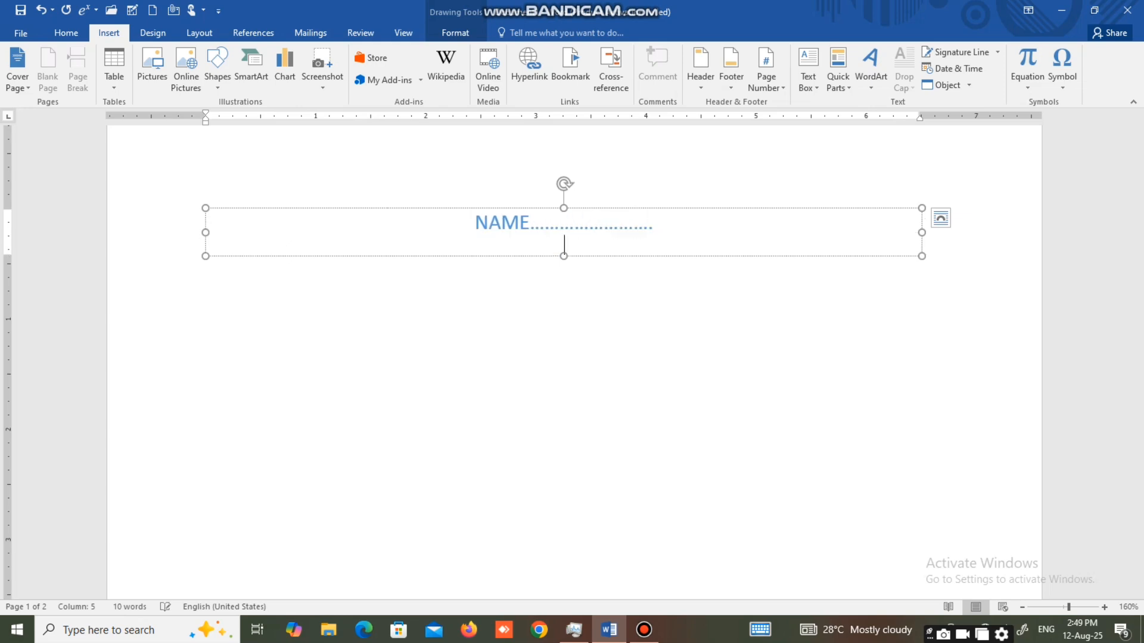
Add a "ROLL NO" line with trailing dots below the name line in the text box.
{"action": "type", "text": "ROLL NO...."}
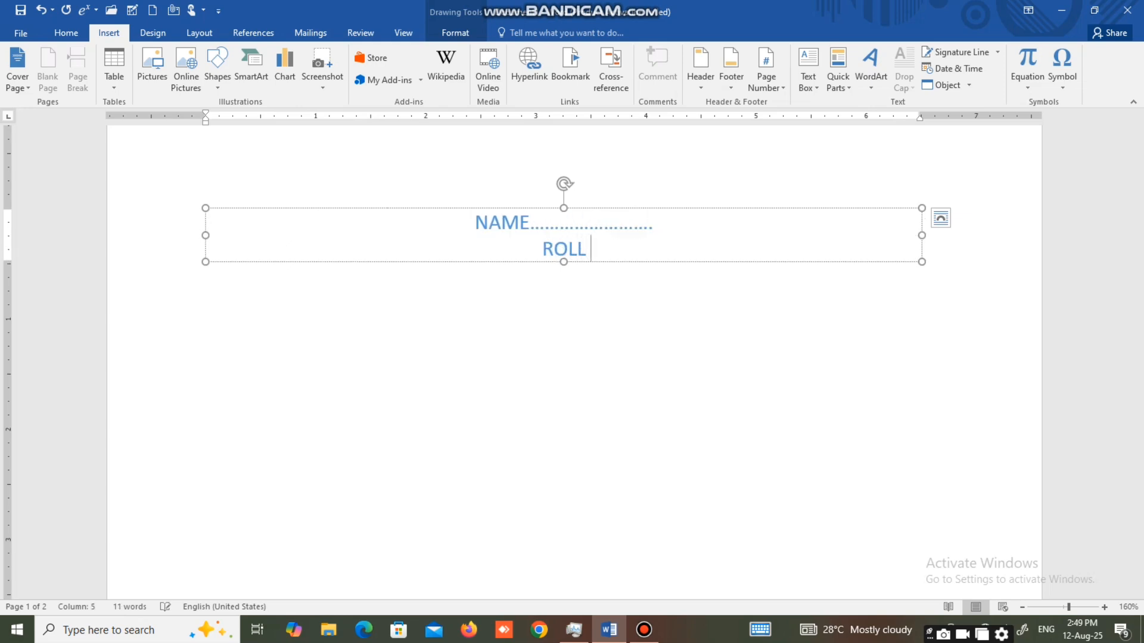
{"action": "type", "text": "................."}
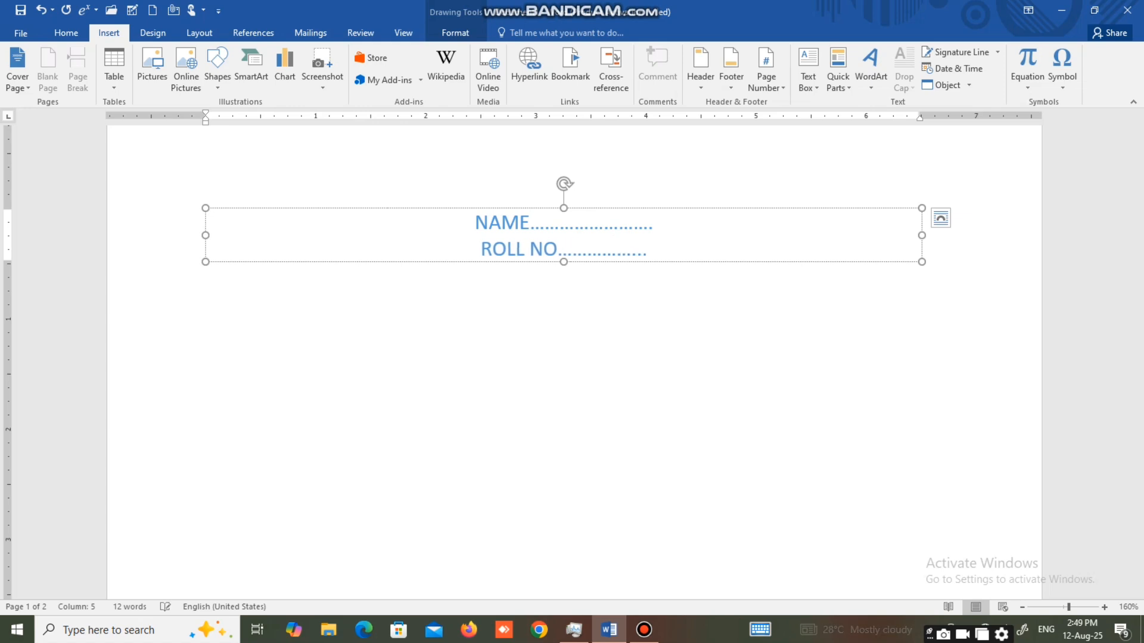
{"action": "key", "text": "Return"}
Add "ENROL" and "COURSE" lines with trailing dots below the roll number line.
{"action": "key", "text": "Return"}
{"action": "type", "text": "E"}
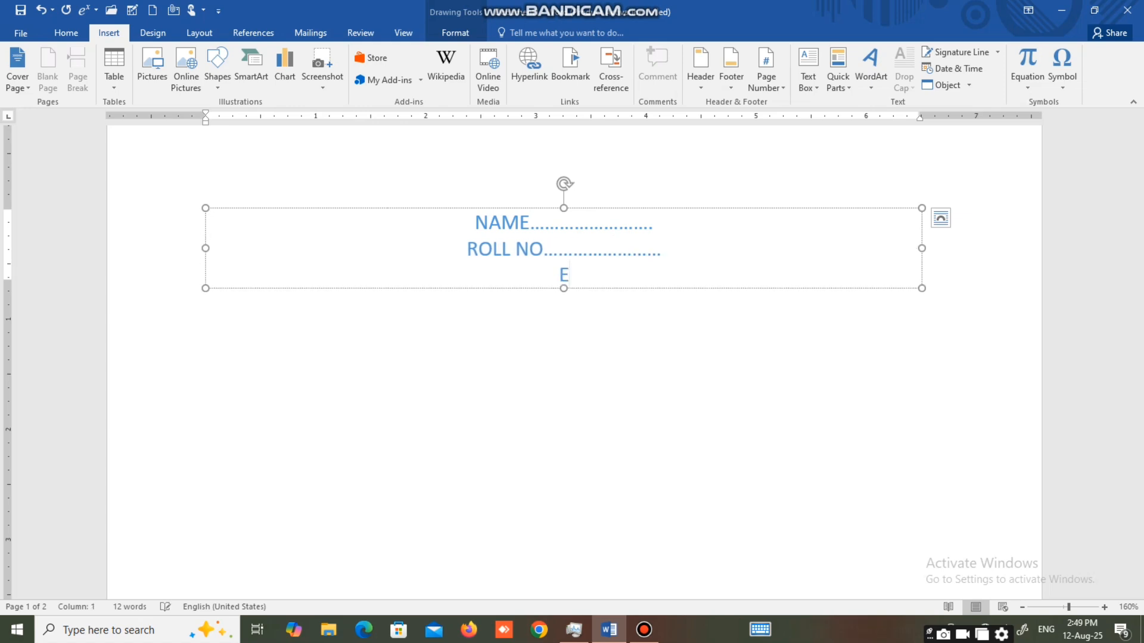
{"action": "type", "text": "NROL......................"}
{"action": "key", "text": "Return"}
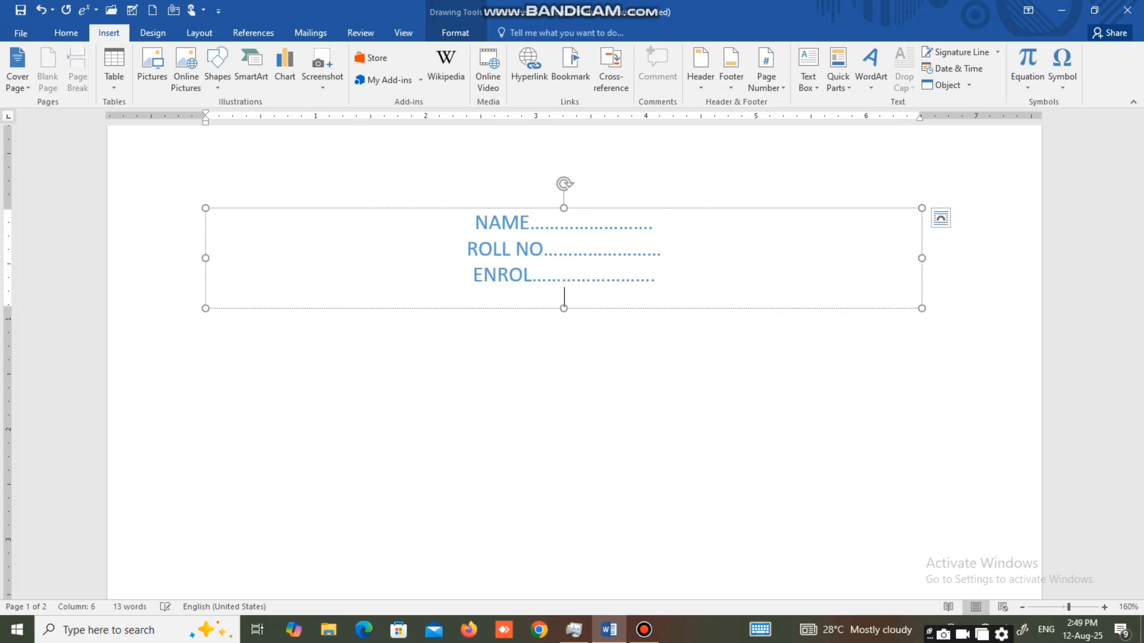
{"action": "type", "text": "CCUR"}
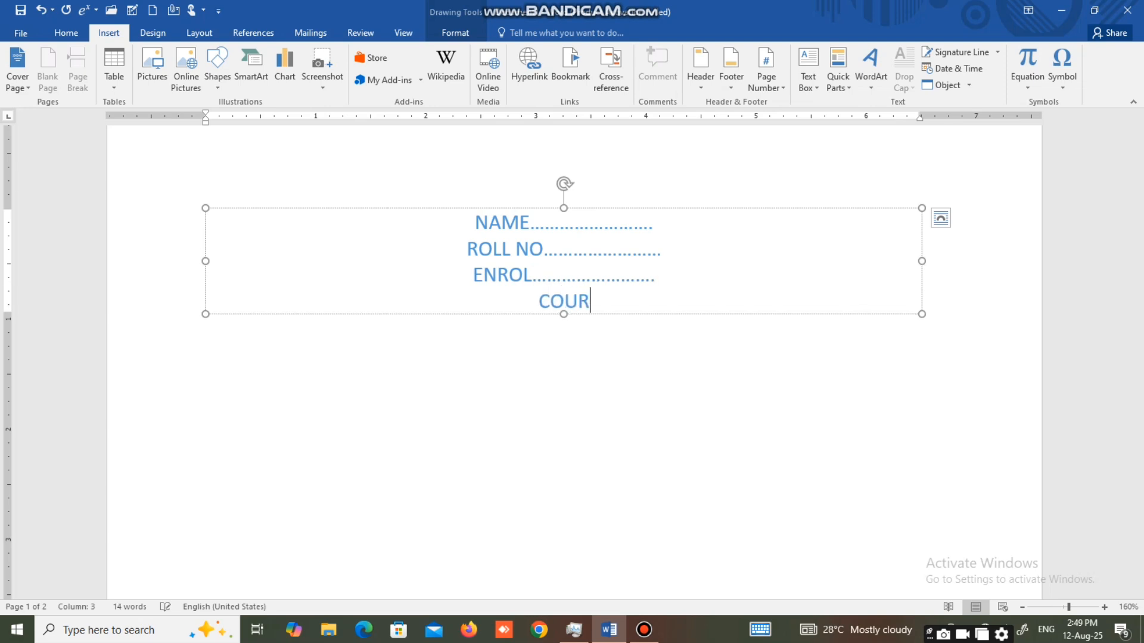
{"action": "type", "text": "SE ........................"}
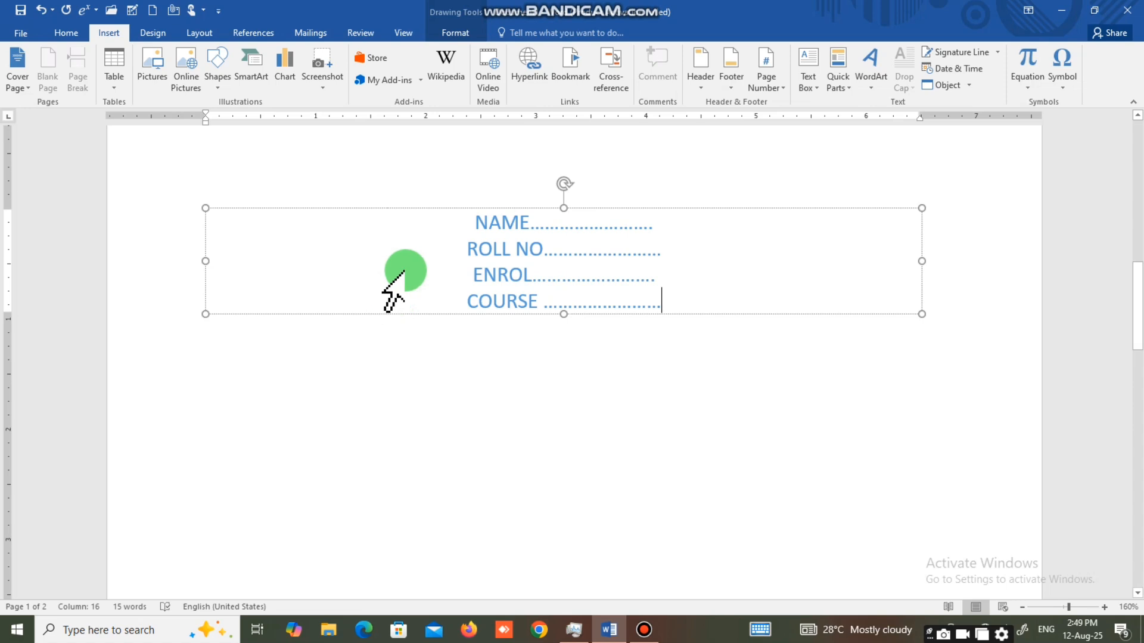
Remove the current cover page from the document.
{"action": "scroll", "coordinate": [401, 266], "scroll_direction": "up", "scroll_amount": 5}
{"action": "scroll", "coordinate": [410, 272], "scroll_direction": "up", "scroll_amount": 2}
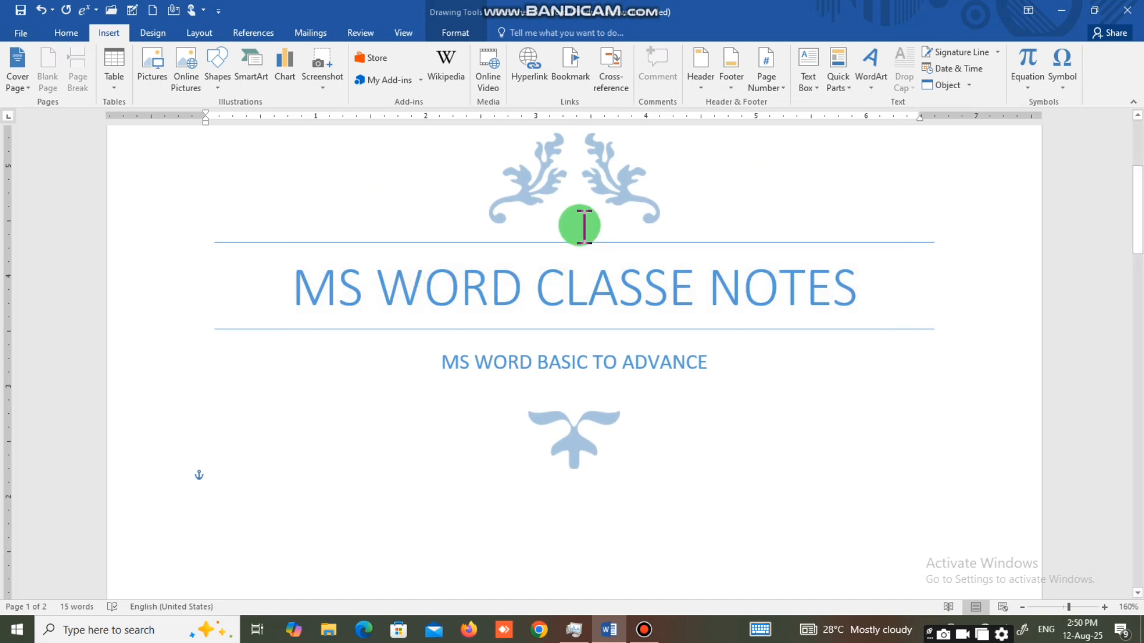
{"action": "left_click", "coordinate": [553, 289]}
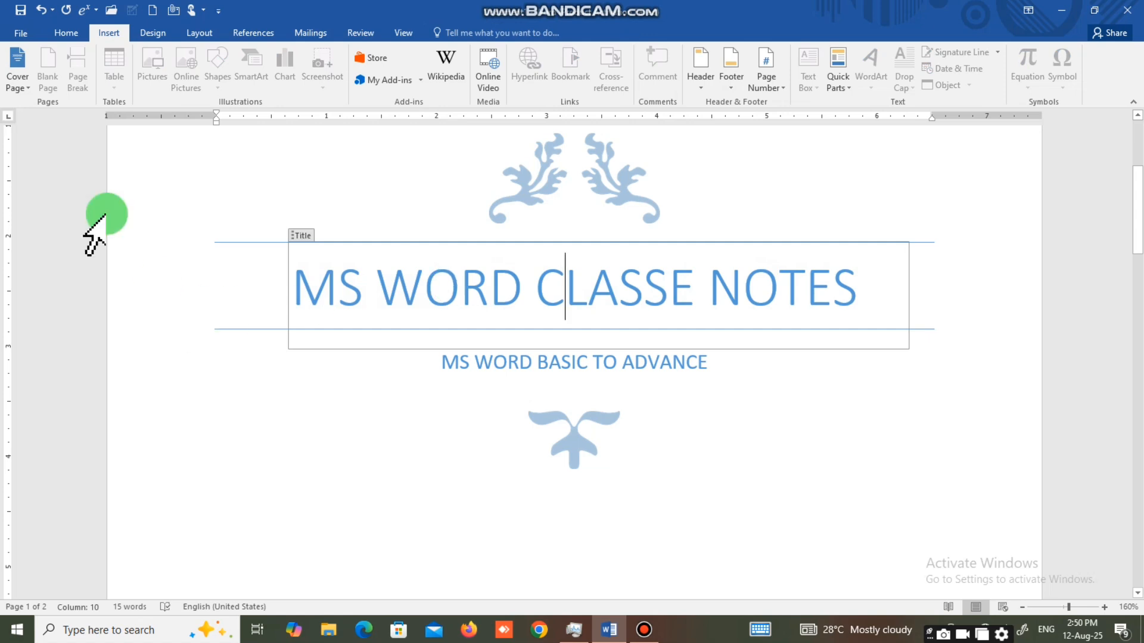
{"action": "left_click", "coordinate": [20, 89]}
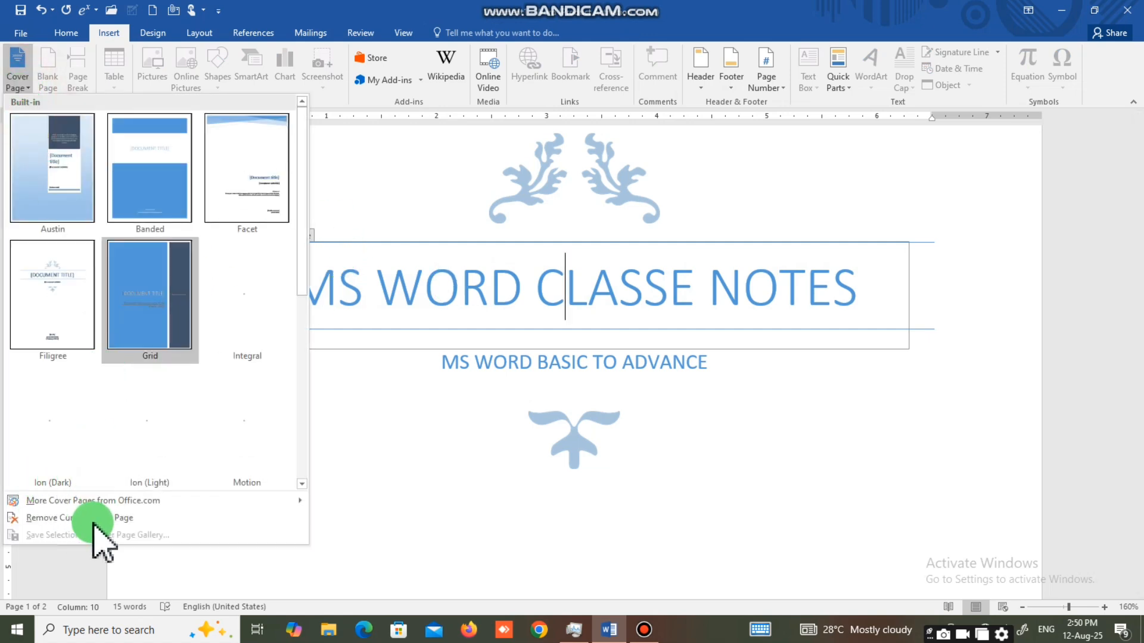
{"action": "mouse_move", "coordinate": [217, 510]}
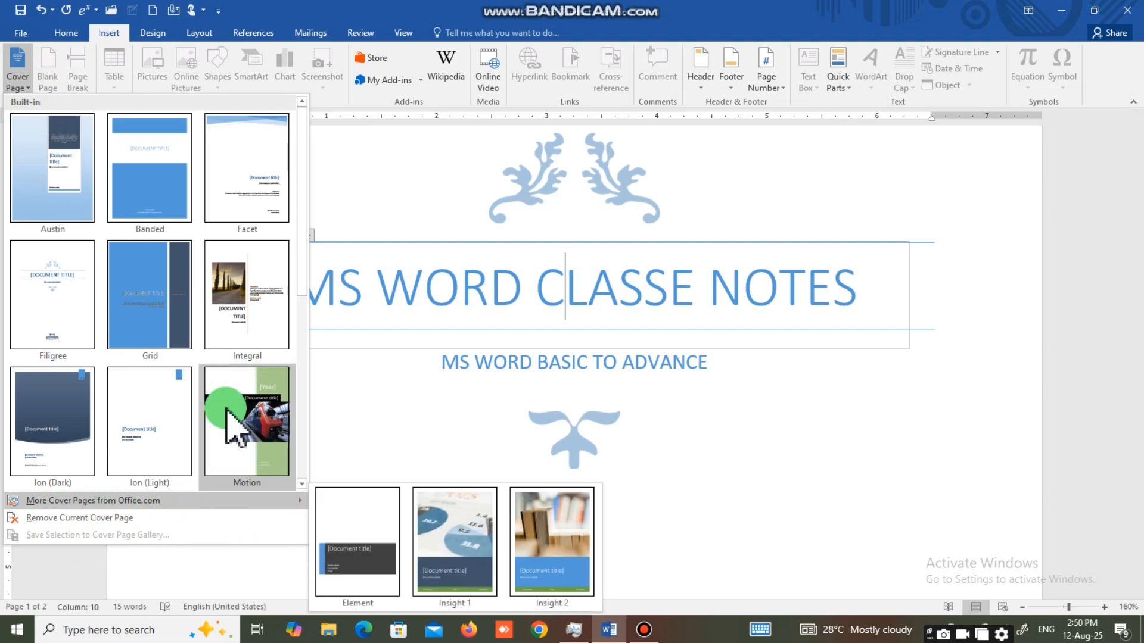
{"action": "scroll", "coordinate": [226, 343], "scroll_direction": "down", "scroll_amount": 1}
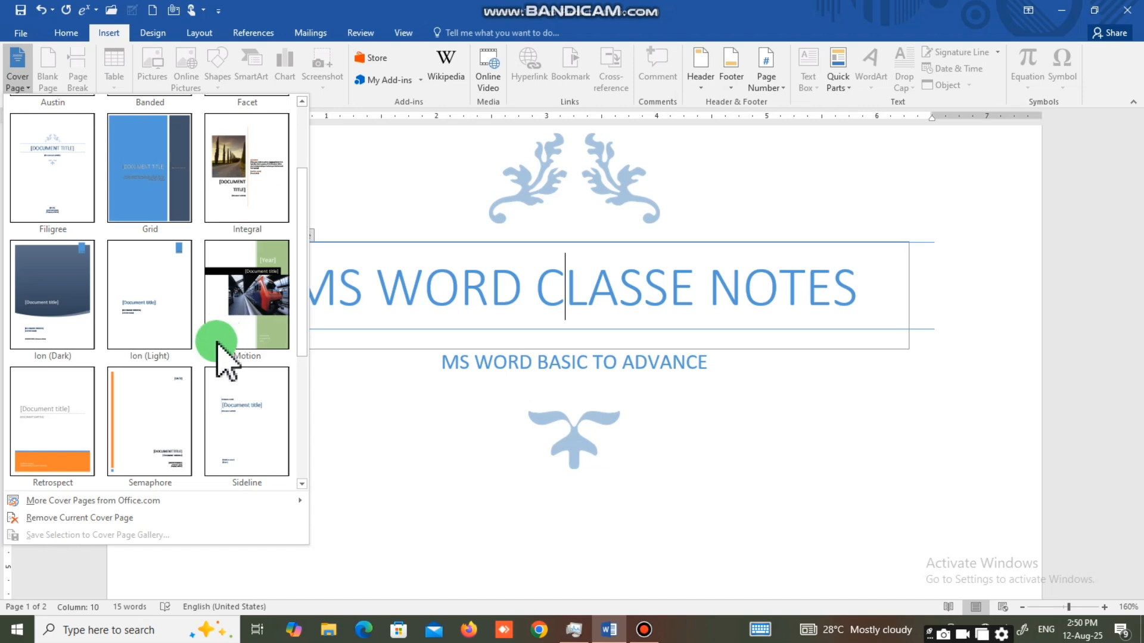
{"action": "mouse_move", "coordinate": [164, 502]}
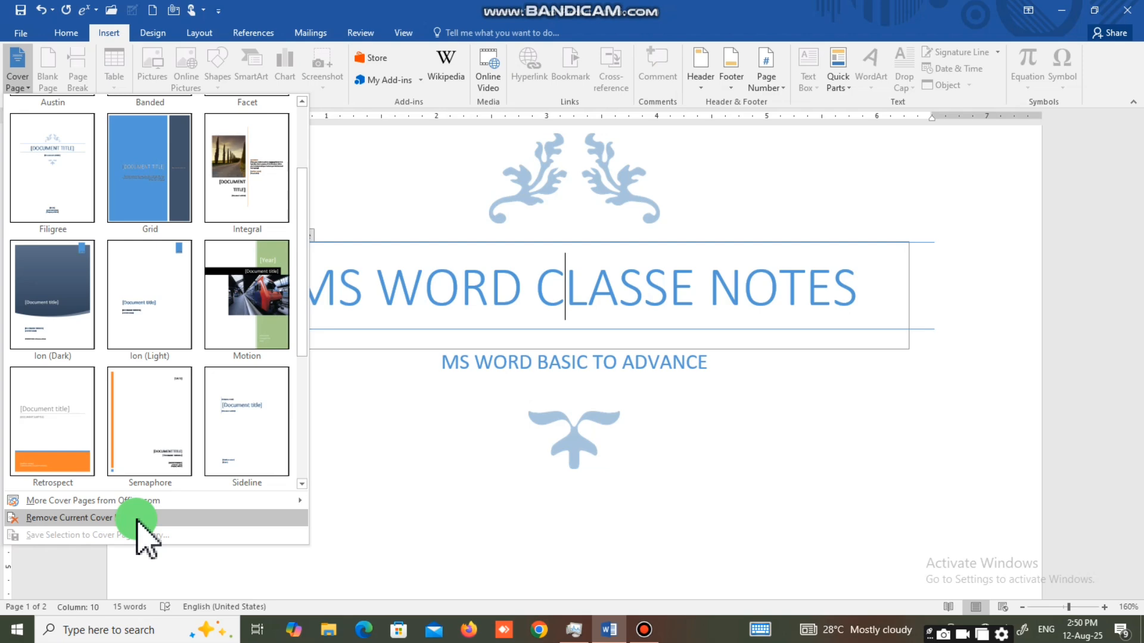
{"action": "left_click", "coordinate": [136, 519]}
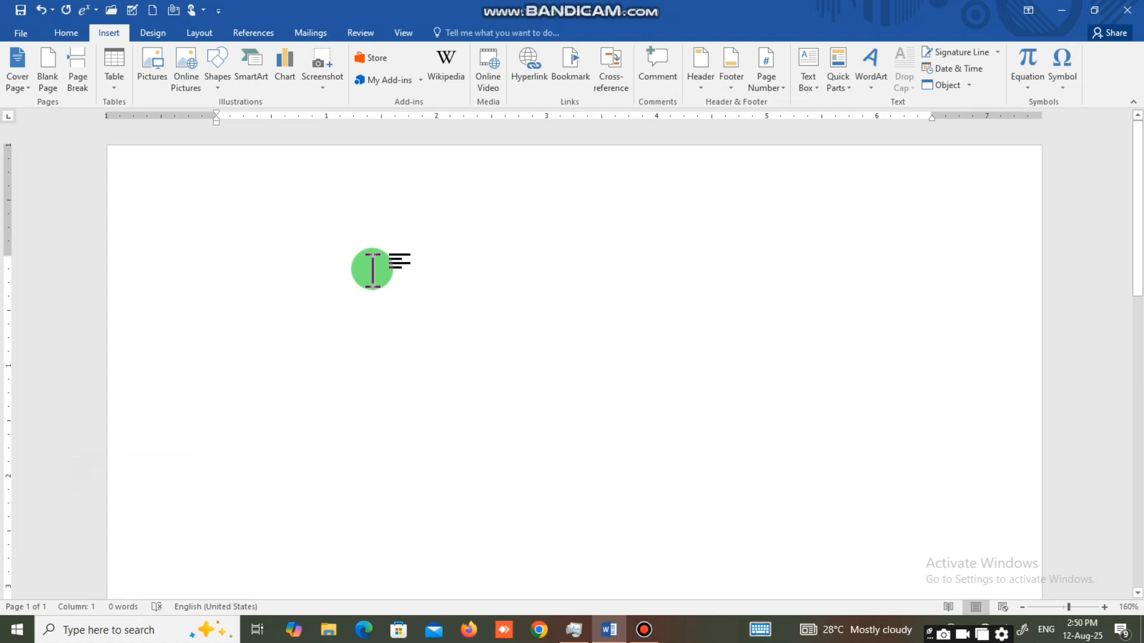
{"action": "scroll", "coordinate": [372, 268], "scroll_direction": "down", "scroll_amount": 5}
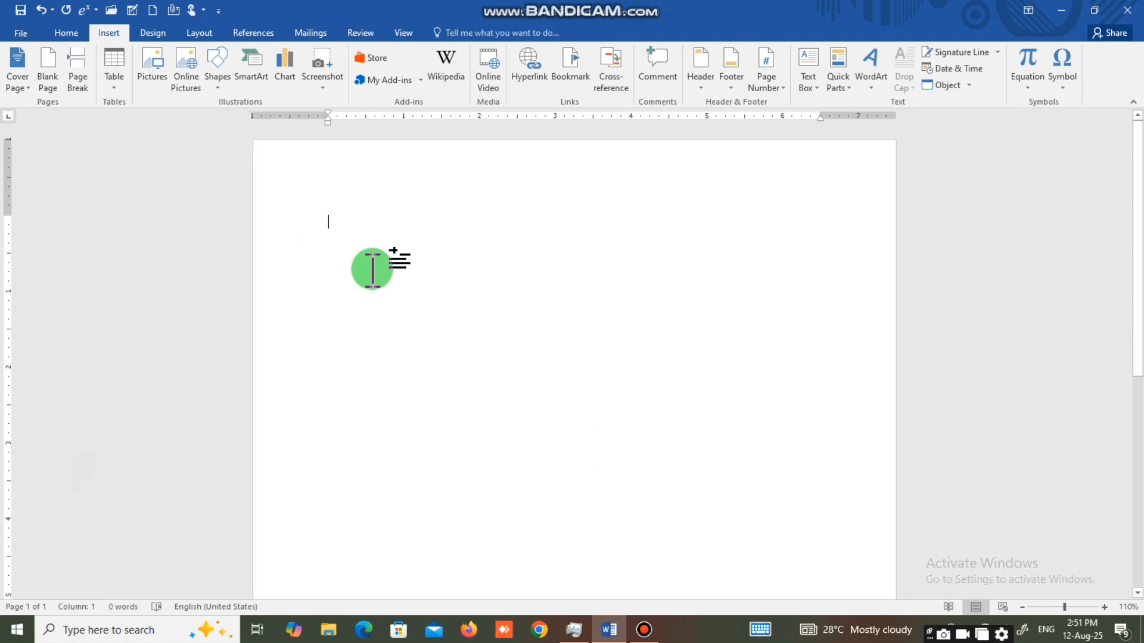
{"action": "scroll", "coordinate": [372, 268], "scroll_direction": "up", "scroll_amount": 6}
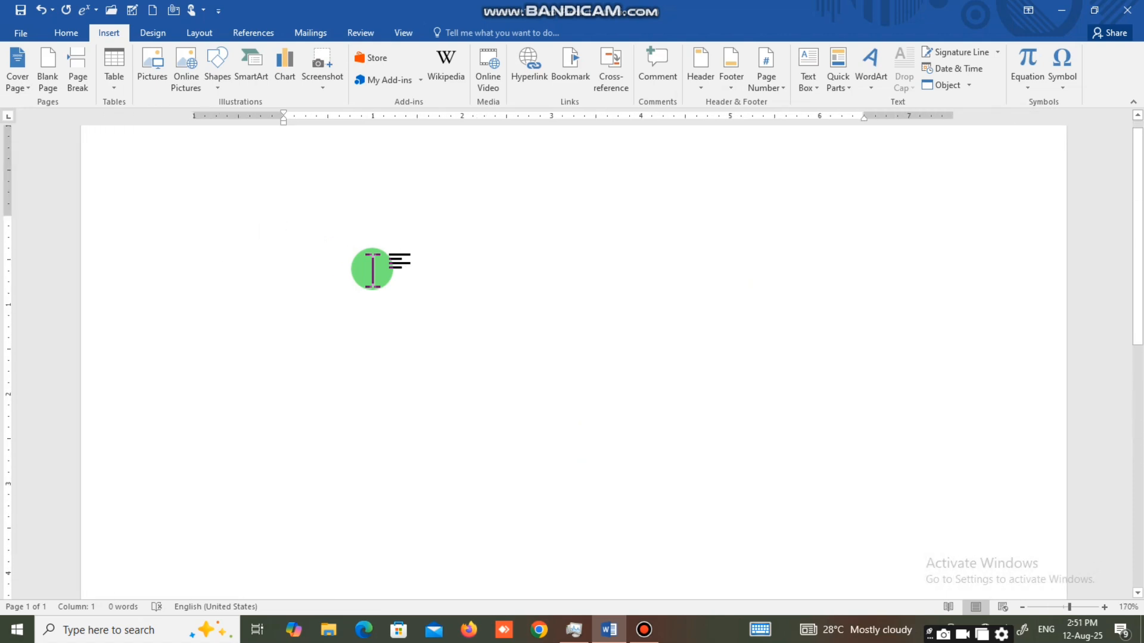
{"action": "left_click", "coordinate": [17, 87]}
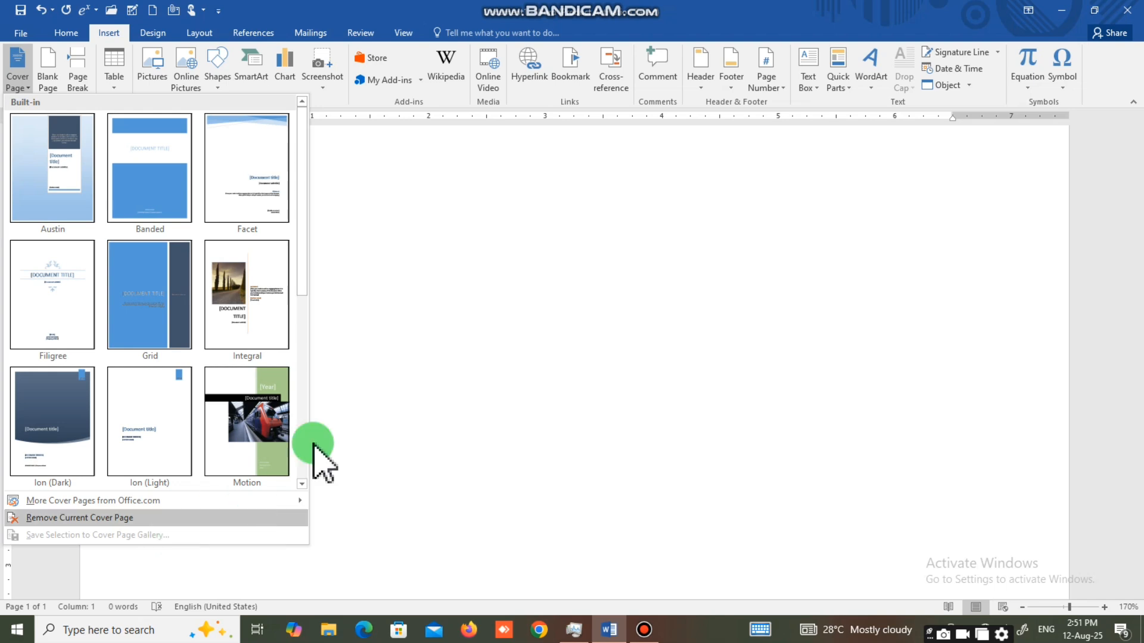
{"action": "left_click", "coordinate": [360, 409]}
{"action": "scroll", "coordinate": [301, 310], "scroll_direction": "up", "scroll_amount": 1}
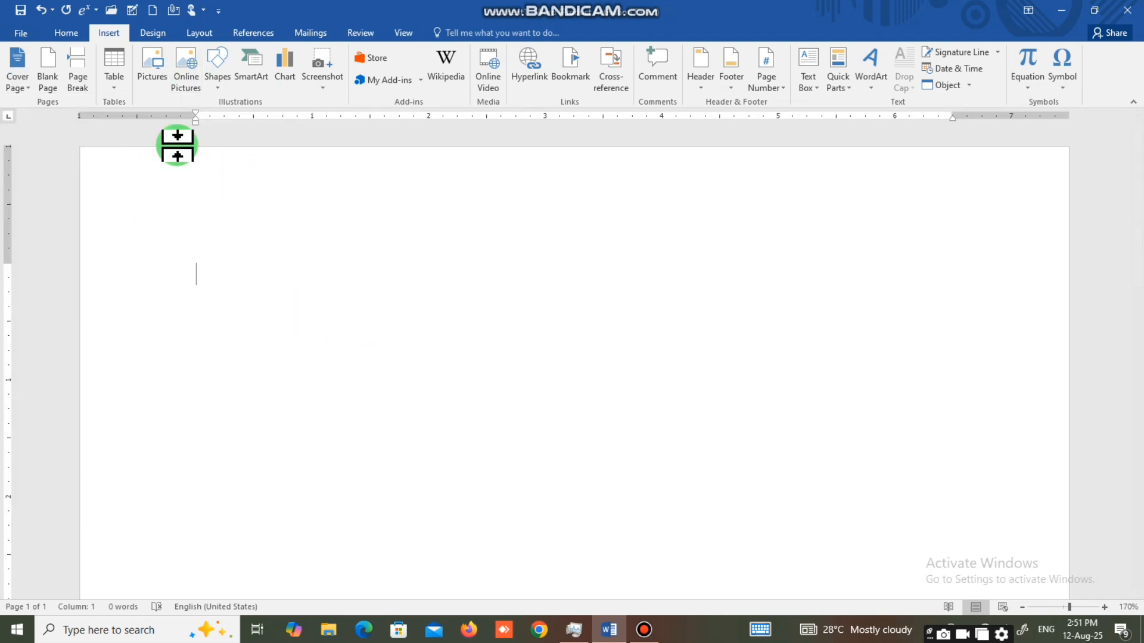
Apply a Box page border to the whole document.
{"action": "left_click", "coordinate": [155, 35]}
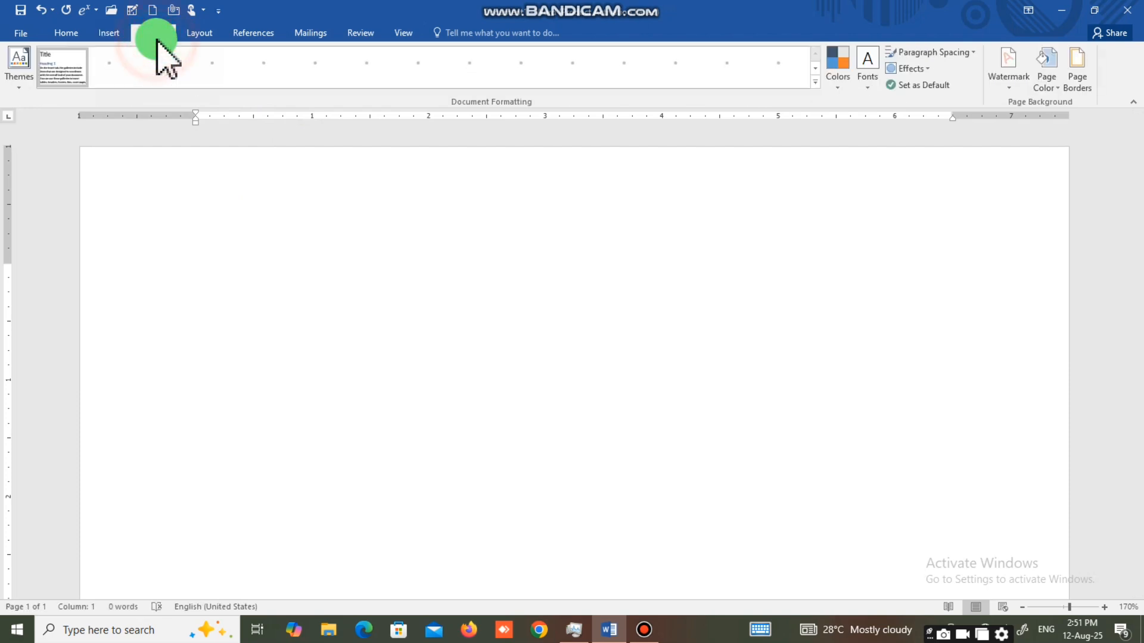
{"action": "left_click", "coordinate": [1075, 82]}
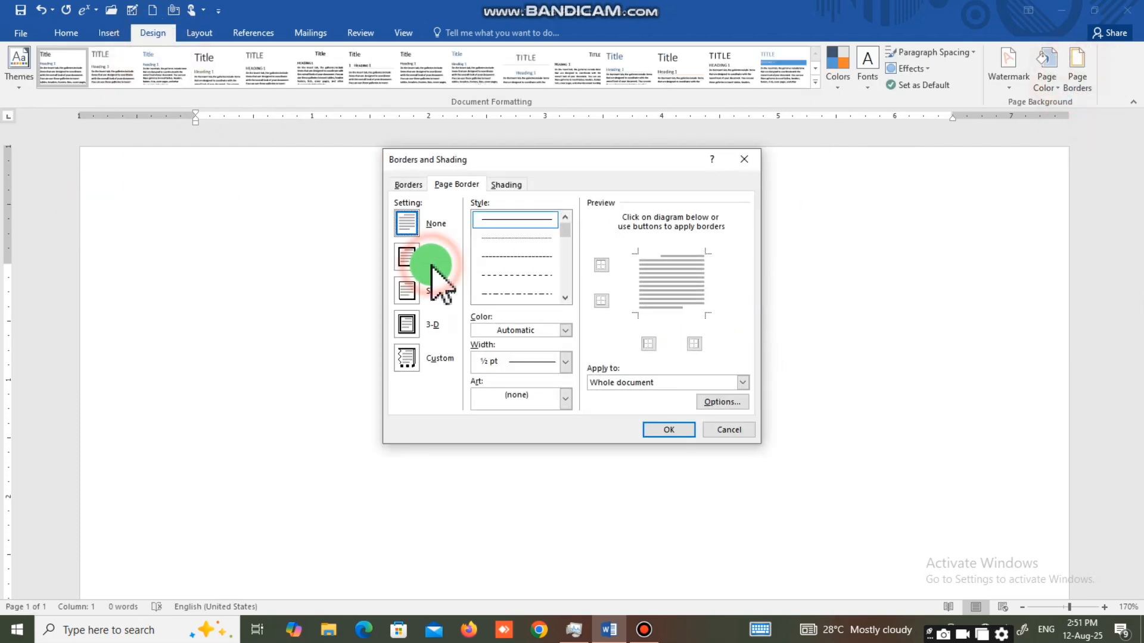
{"action": "left_click", "coordinate": [407, 257]}
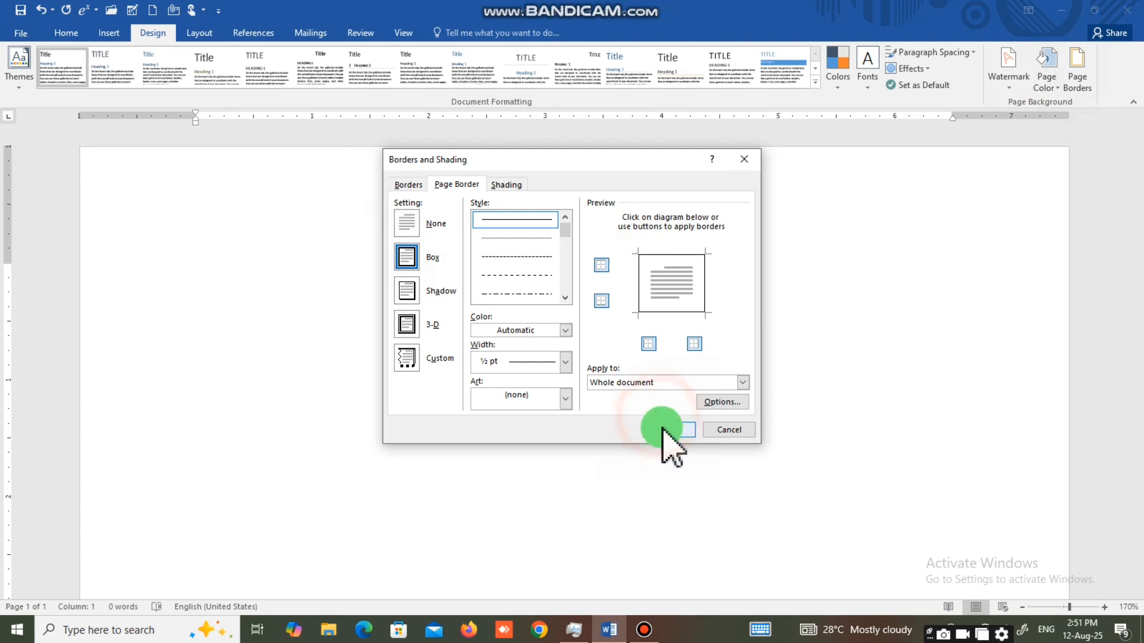
{"action": "left_click", "coordinate": [668, 429]}
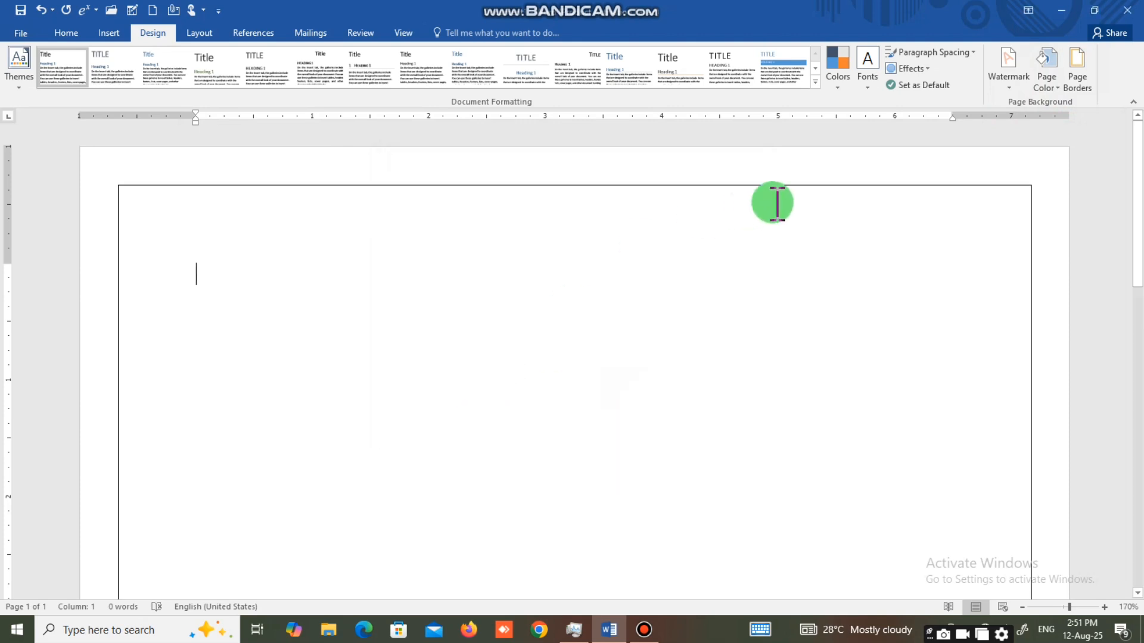
Set the page color to the standard yellow.
{"action": "left_click", "coordinate": [1039, 84]}
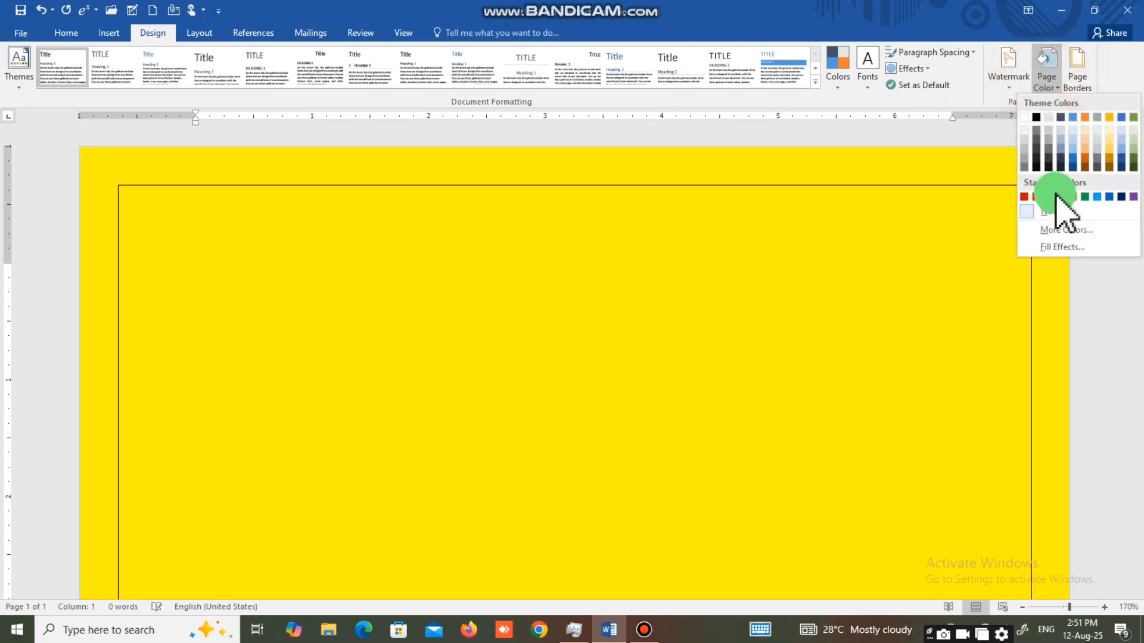
{"action": "left_click", "coordinate": [1058, 195]}
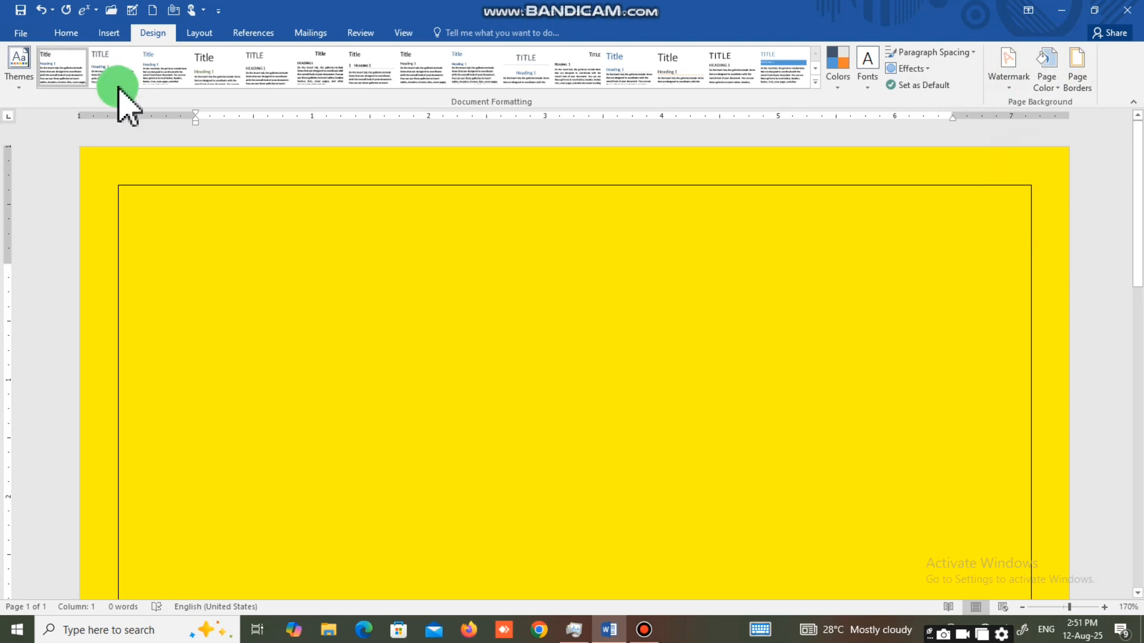
{"action": "left_click", "coordinate": [107, 33]}
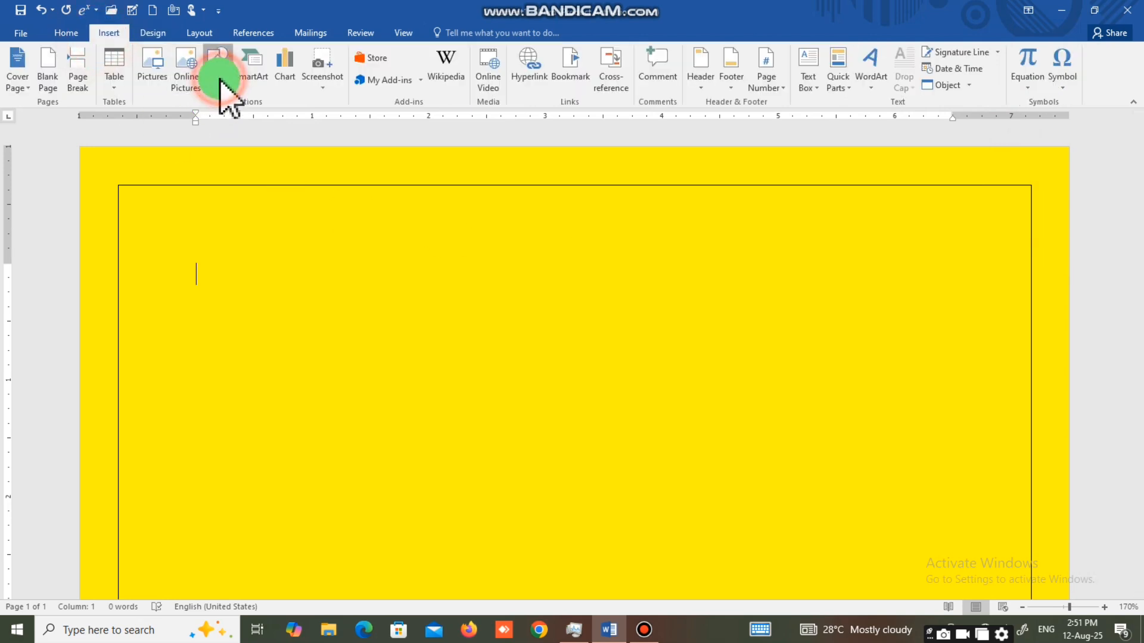
Draw a rectangle about 1.01" high and 7.45" wide inside the top of the page border and fill it with orange.
{"action": "left_click", "coordinate": [219, 74]}
{"action": "left_click", "coordinate": [258, 115]}
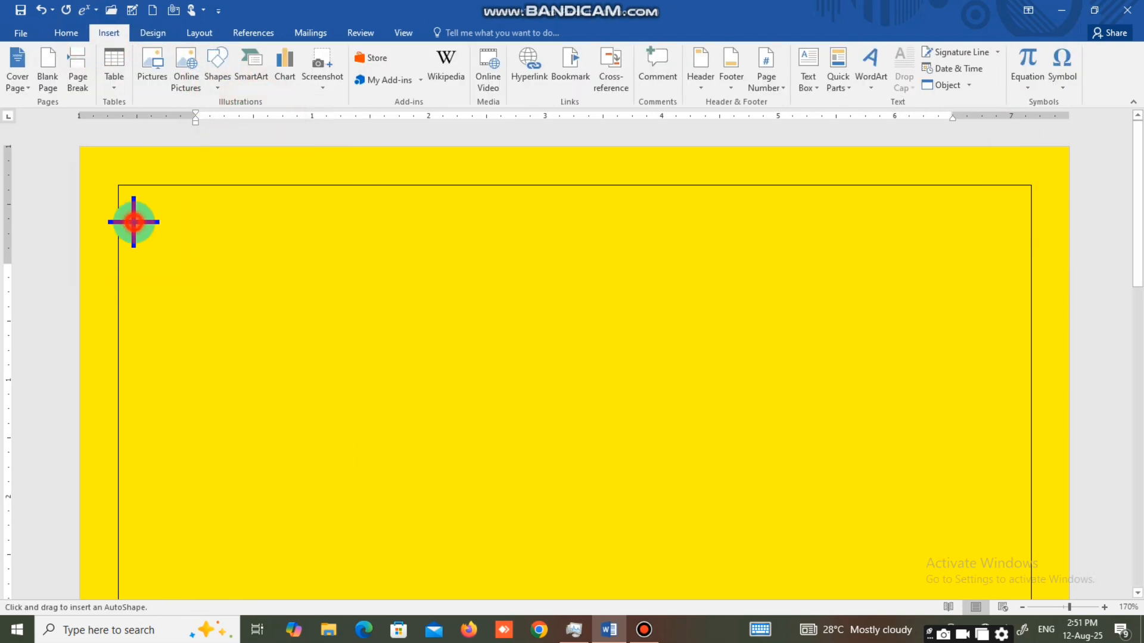
{"action": "mouse_move", "coordinate": [132, 222]}
{"action": "left_mouse_down"}
{"action": "mouse_move", "coordinate": [424, 321]}
{"action": "mouse_move", "coordinate": [804, 345]}
{"action": "mouse_move", "coordinate": [1022, 344]}
{"action": "mouse_move", "coordinate": [1002, 341]}
{"action": "left_mouse_up"}
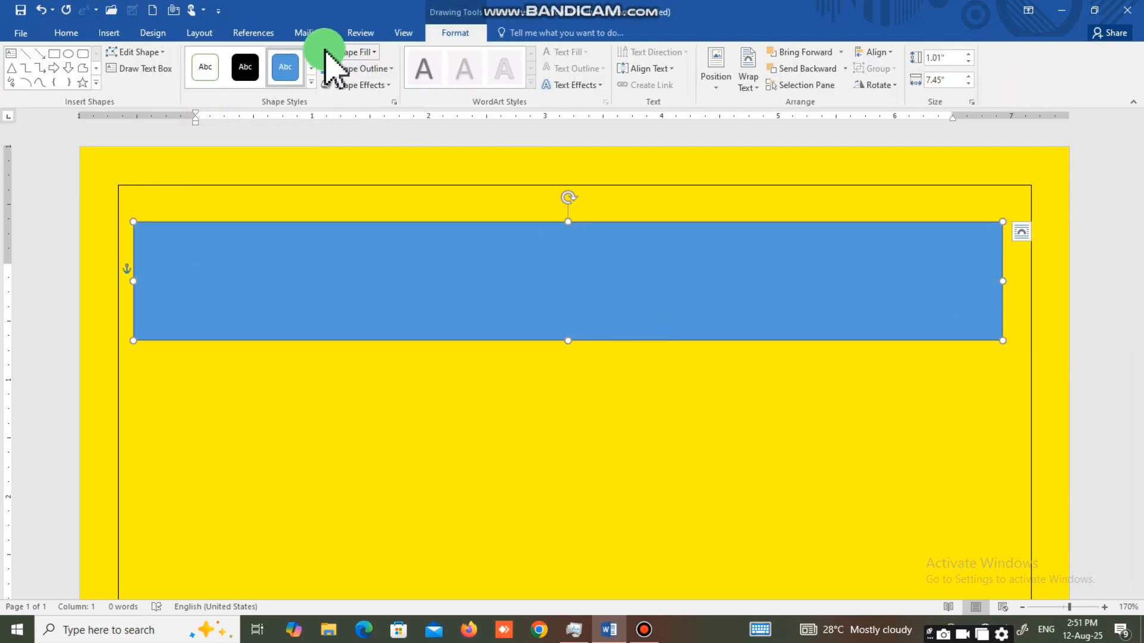
{"action": "left_click", "coordinate": [326, 51]}
Duplicate the orange rectangle, place the copy below the original, and fill it with the standard blue.
{"action": "key", "text": "ctrl+d"}
{"action": "left_click_drag", "start_coordinate": [399, 272], "coordinate": [419, 525]}
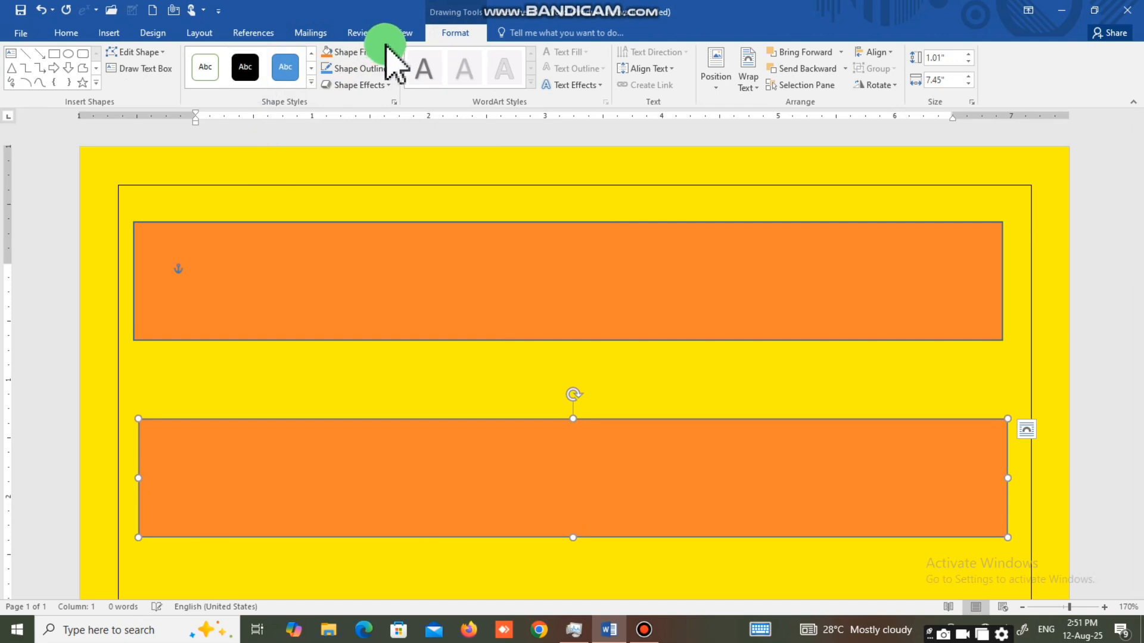
{"action": "left_click", "coordinate": [357, 52]}
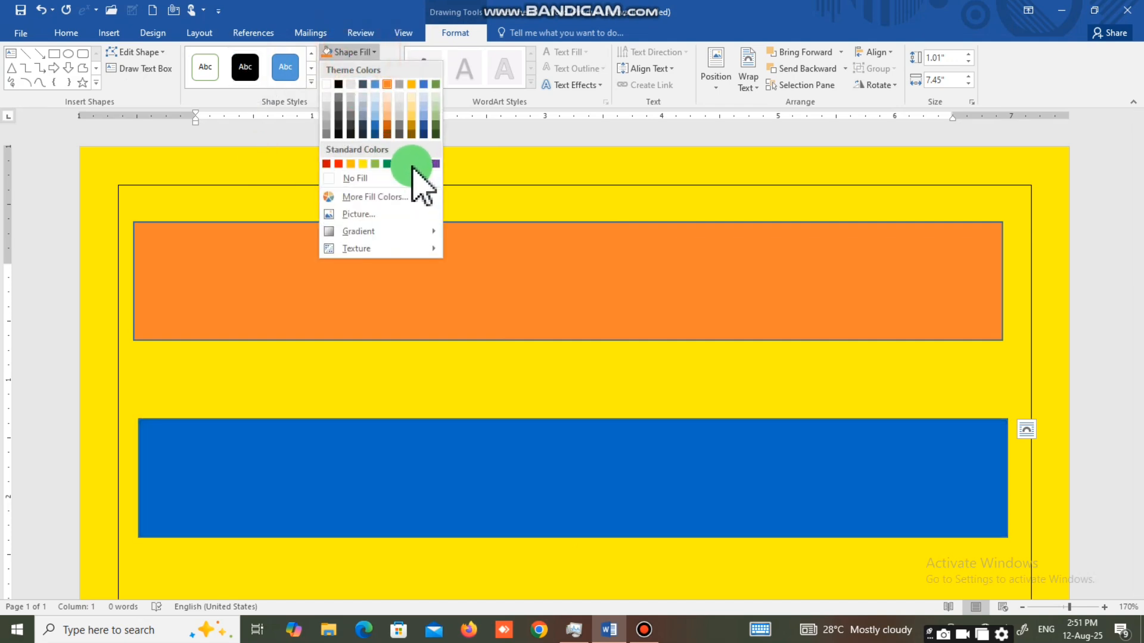
{"action": "left_click", "coordinate": [413, 165]}
Examine the placement of the orange and blue rectangles on the page.
{"action": "scroll", "coordinate": [548, 432], "scroll_direction": "down", "scroll_amount": 5}
{"action": "scroll", "coordinate": [545, 420], "scroll_direction": "down", "scroll_amount": 3}
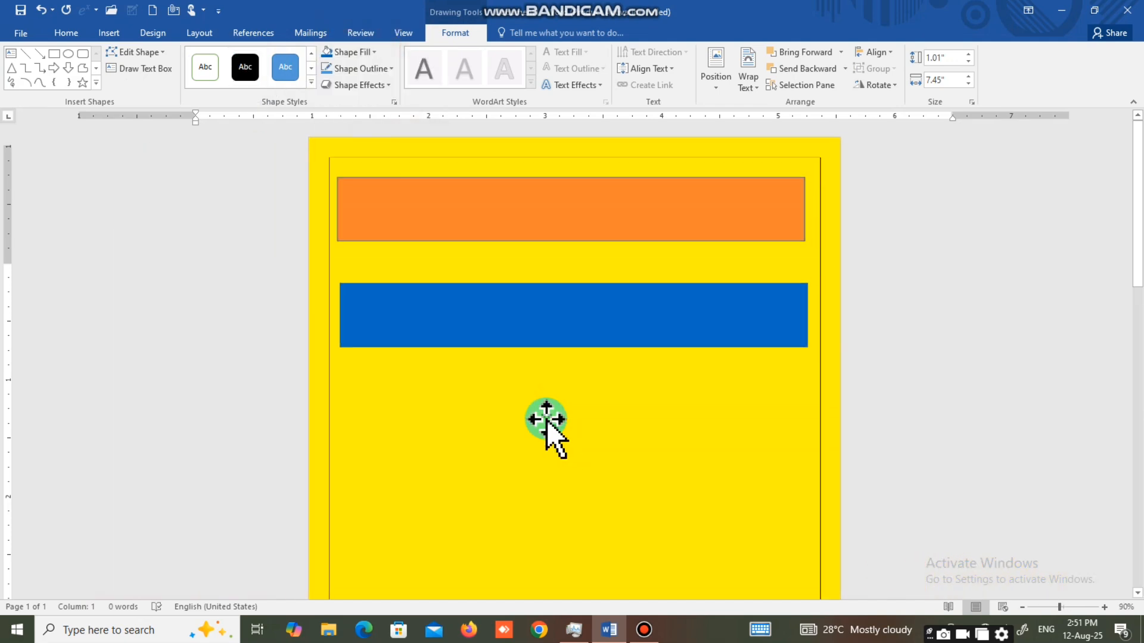
{"action": "scroll", "coordinate": [546, 419], "scroll_direction": "down", "scroll_amount": 2}
{"action": "scroll", "coordinate": [546, 419], "scroll_direction": "up", "scroll_amount": 2}
{"action": "scroll", "coordinate": [546, 419], "scroll_direction": "up", "scroll_amount": 1}
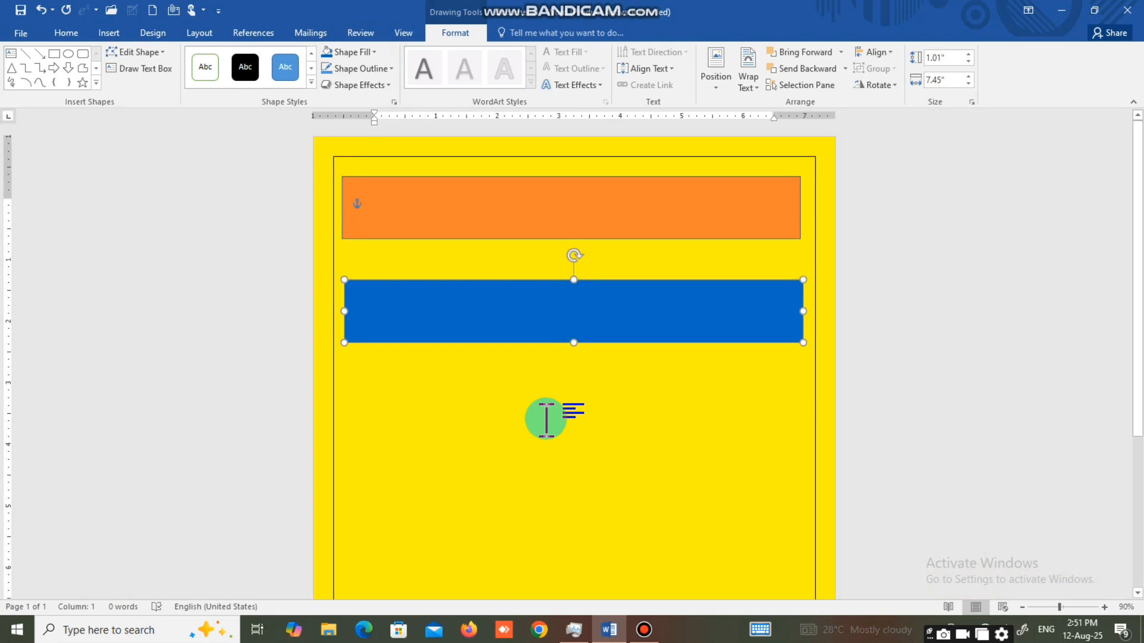
{"action": "key", "text": "ctrl"}
{"action": "scroll", "coordinate": [548, 419], "scroll_direction": "up", "scroll_amount": 1}
{"action": "scroll", "coordinate": [557, 419], "scroll_direction": "up", "scroll_amount": 1}
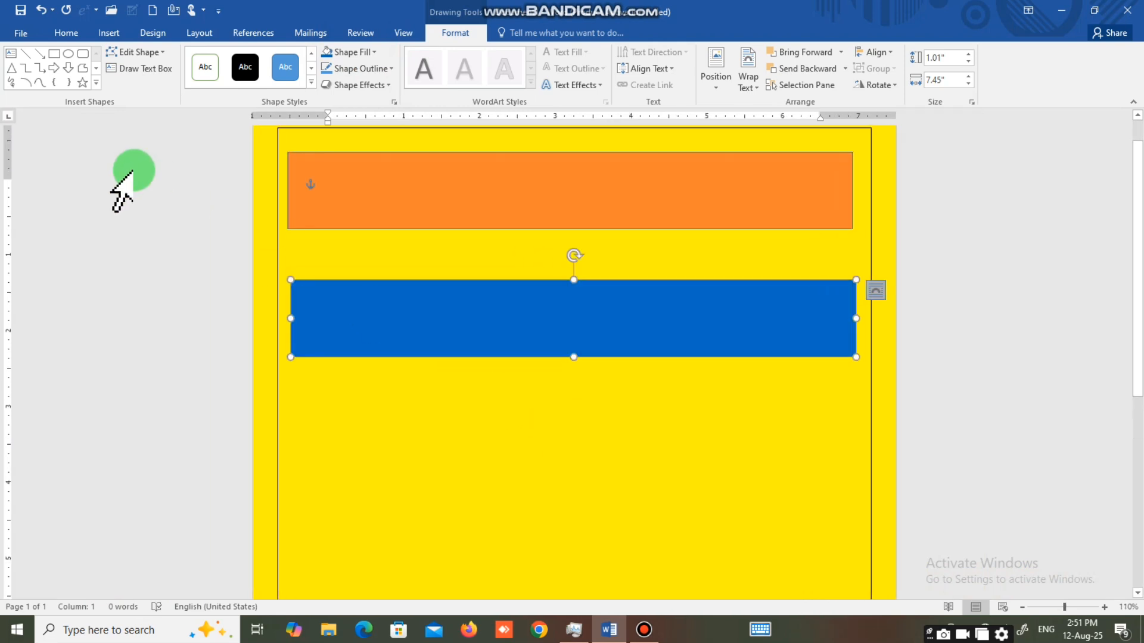
Check how the page looks in print preview and return to the document.
{"action": "left_click", "coordinate": [27, 34]}
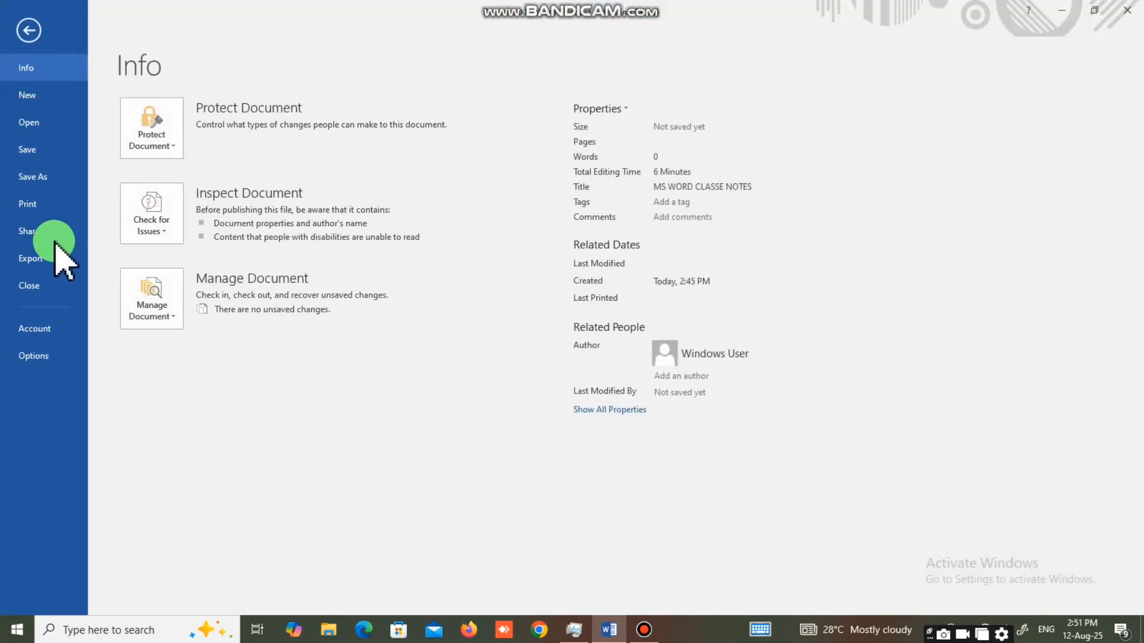
{"action": "left_click", "coordinate": [44, 206]}
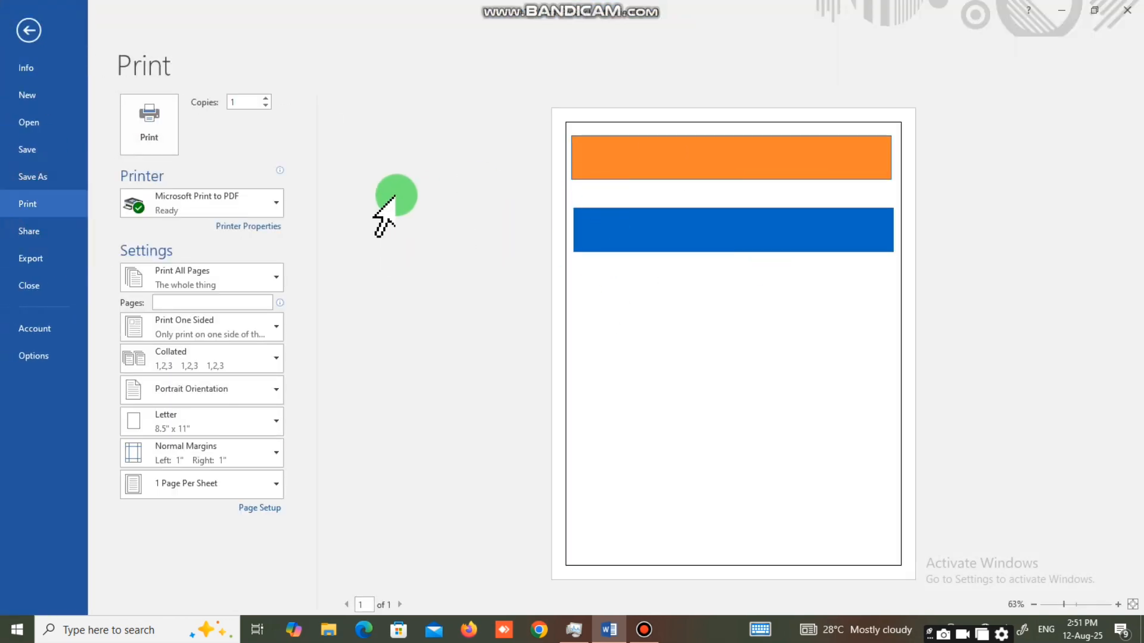
{"action": "left_click", "coordinate": [35, 34]}
{"action": "left_click", "coordinate": [329, 281]}
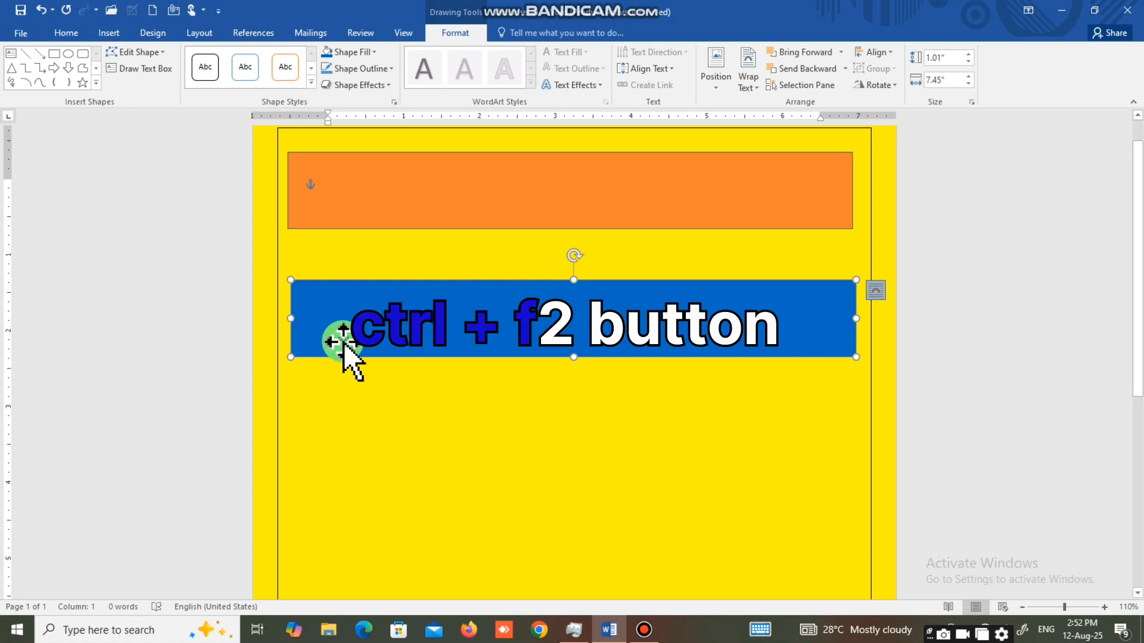
{"action": "key", "text": "ctrl+F2"}
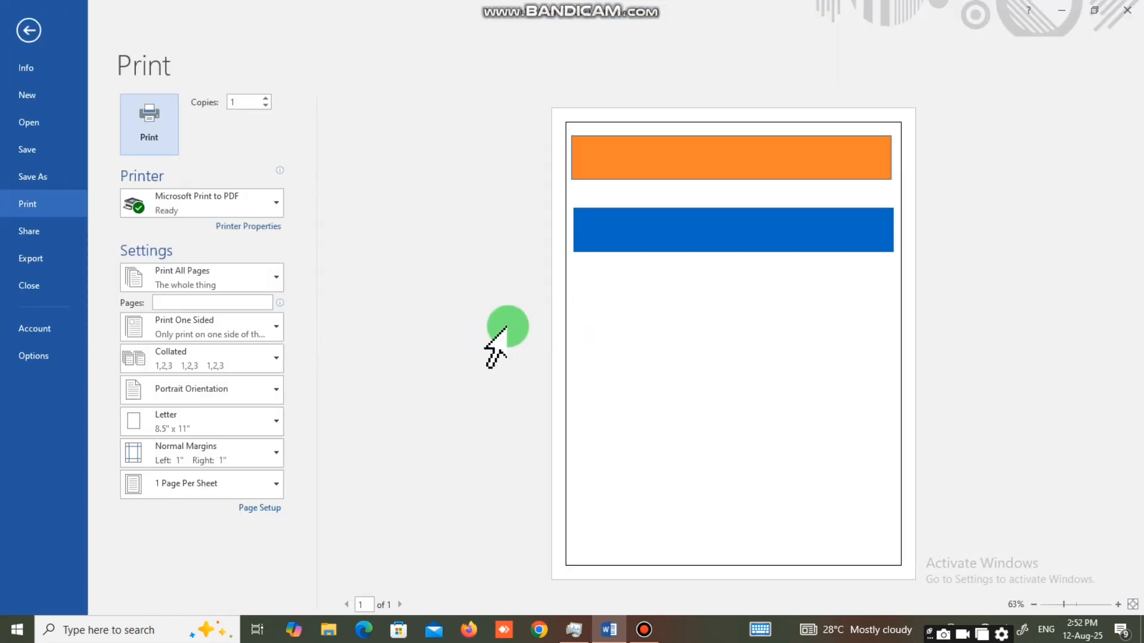
{"action": "left_click", "coordinate": [39, 43]}
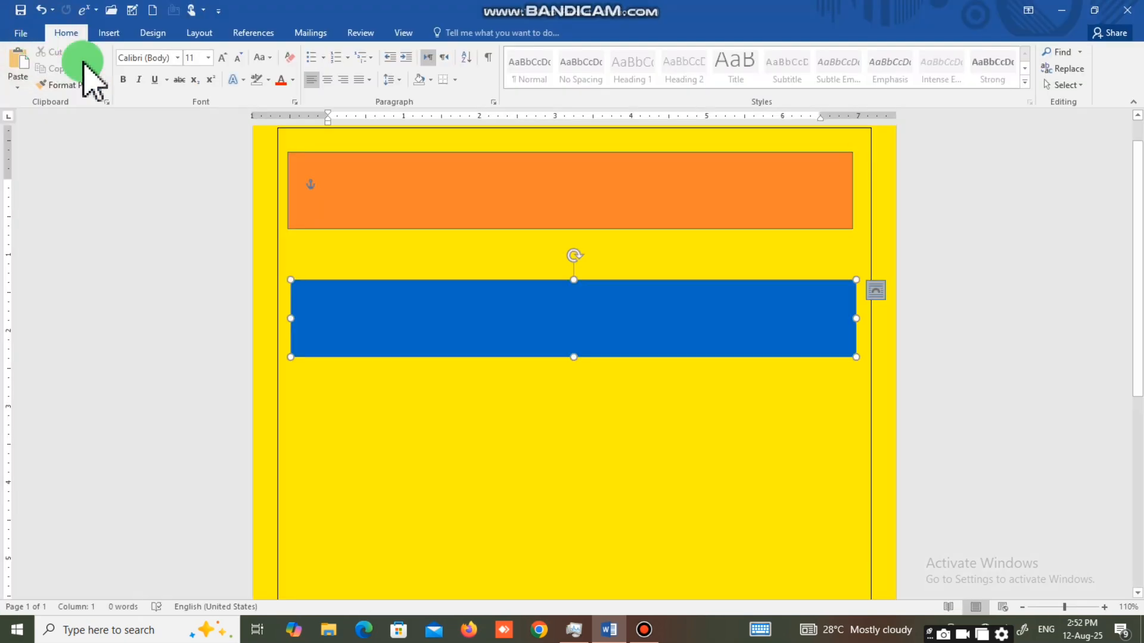
{"action": "left_click", "coordinate": [425, 294]}
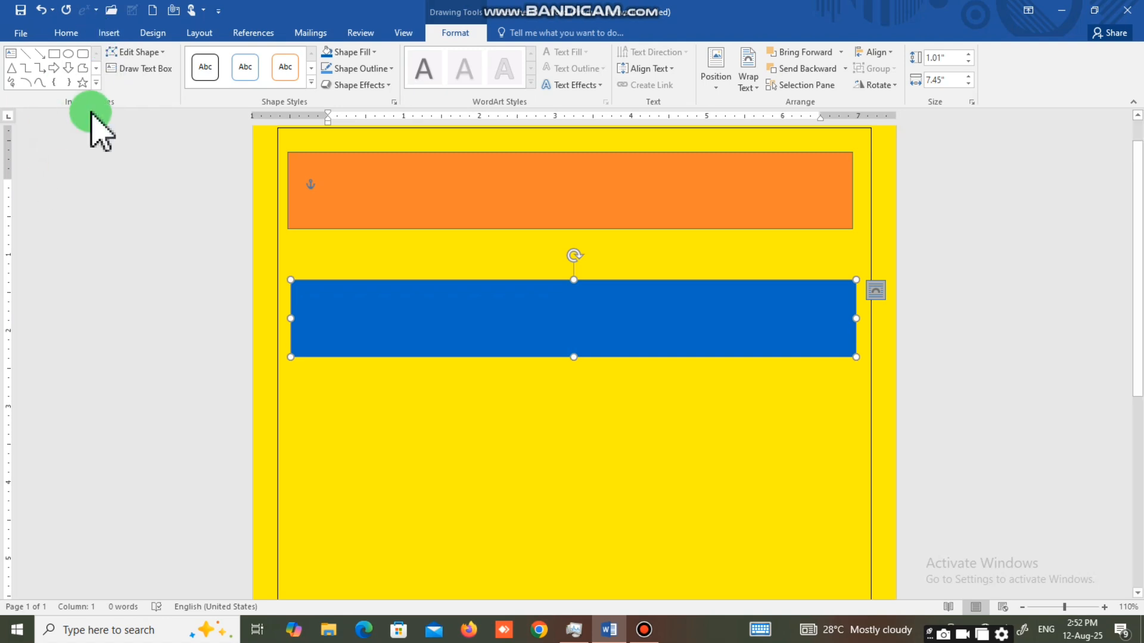
{"action": "left_click", "coordinate": [111, 33]}
{"action": "left_click", "coordinate": [17, 84]}
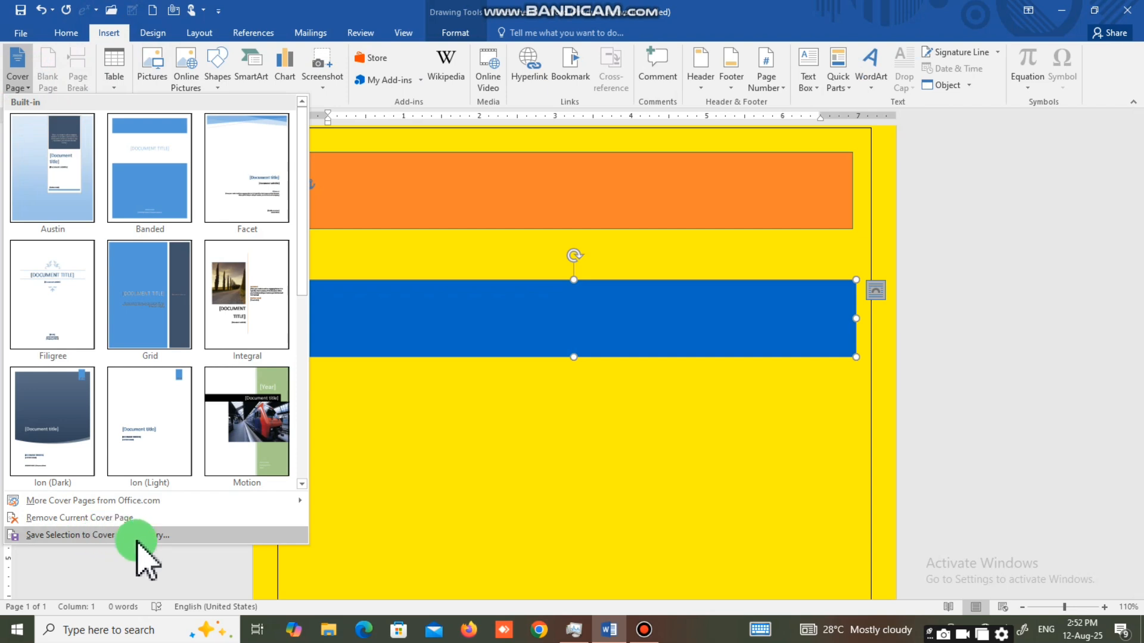
{"action": "left_click", "coordinate": [619, 475]}
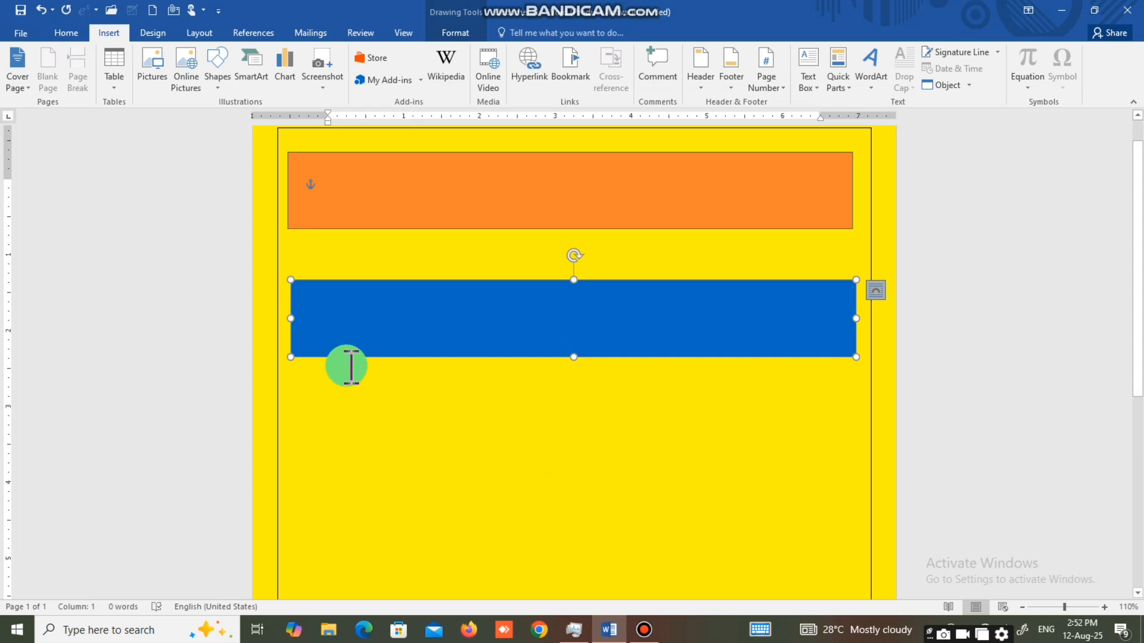
Save the entire page content to the Cover Page gallery under the name "MY COVER PAGES".
{"action": "key", "text": "ctrl+a"}
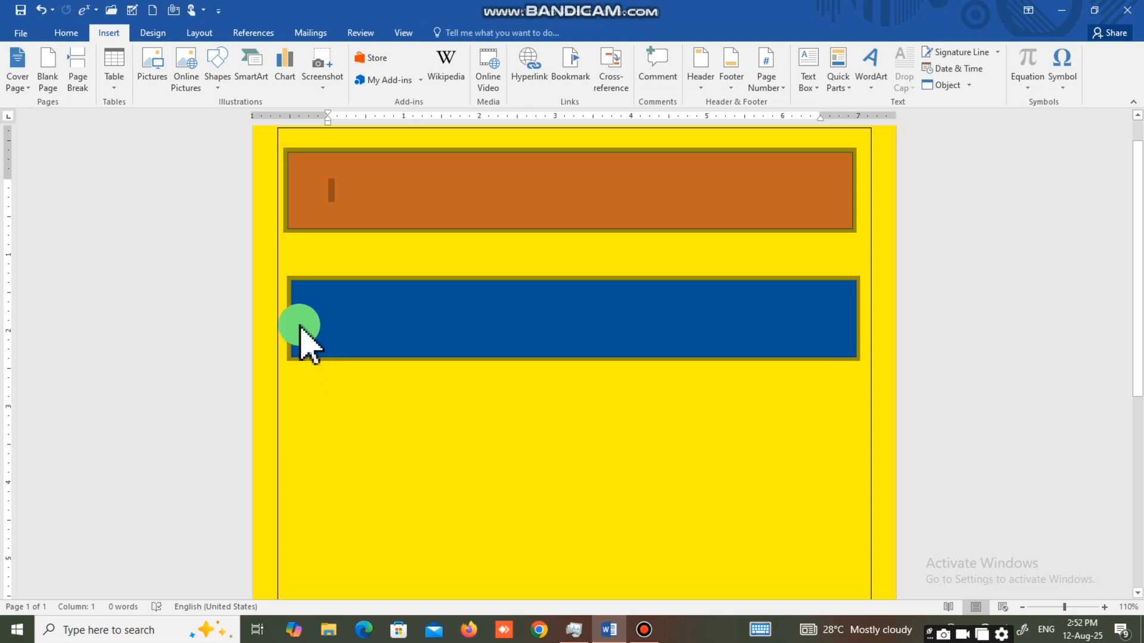
{"action": "left_click", "coordinate": [27, 87]}
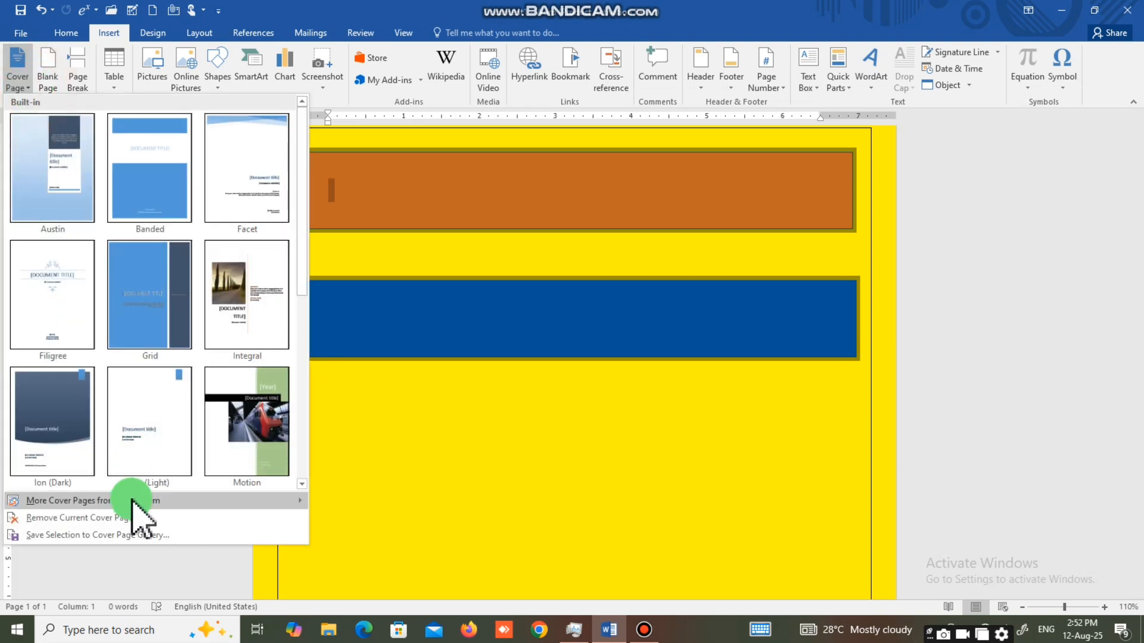
{"action": "left_click", "coordinate": [106, 535]}
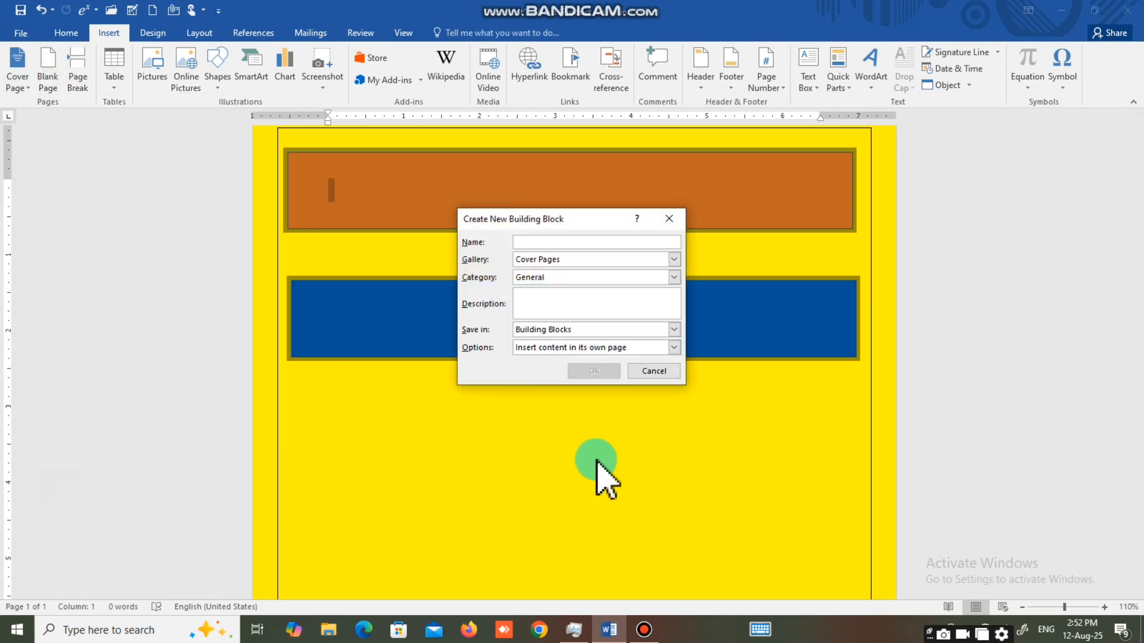
{"action": "left_click", "coordinate": [576, 242]}
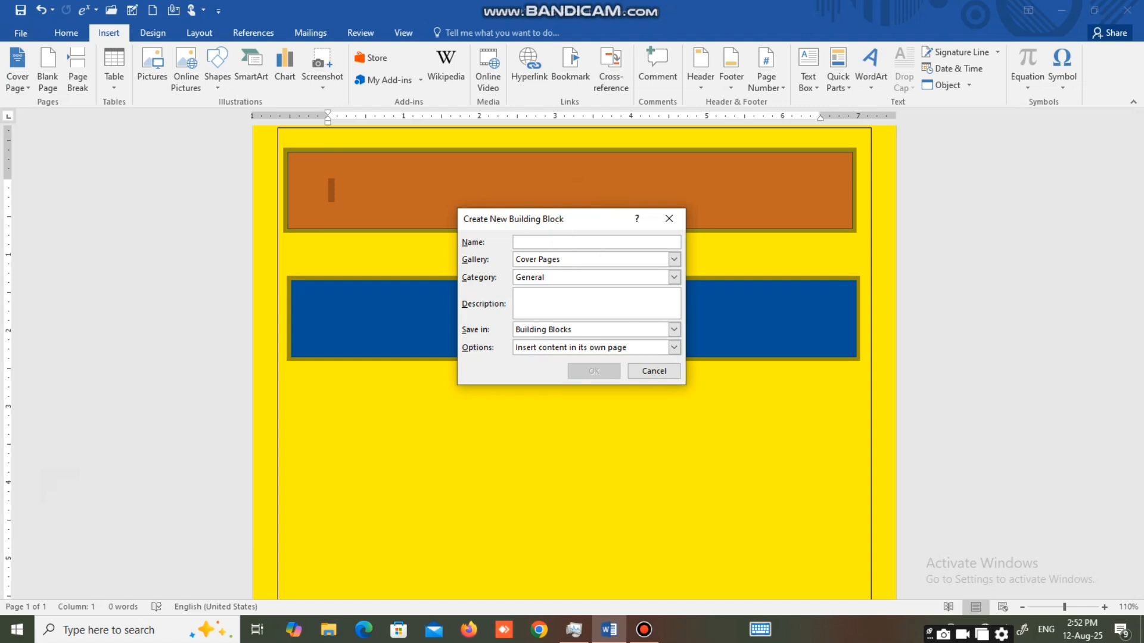
{"action": "type", "text": "MY COVER PAGES"}
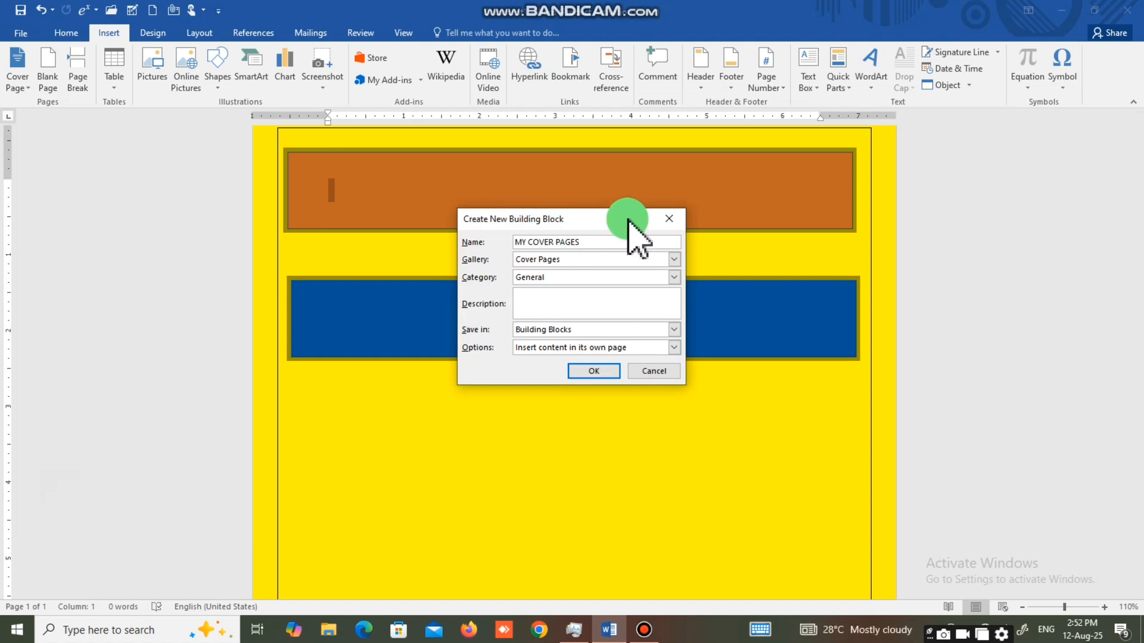
{"action": "left_click", "coordinate": [594, 371]}
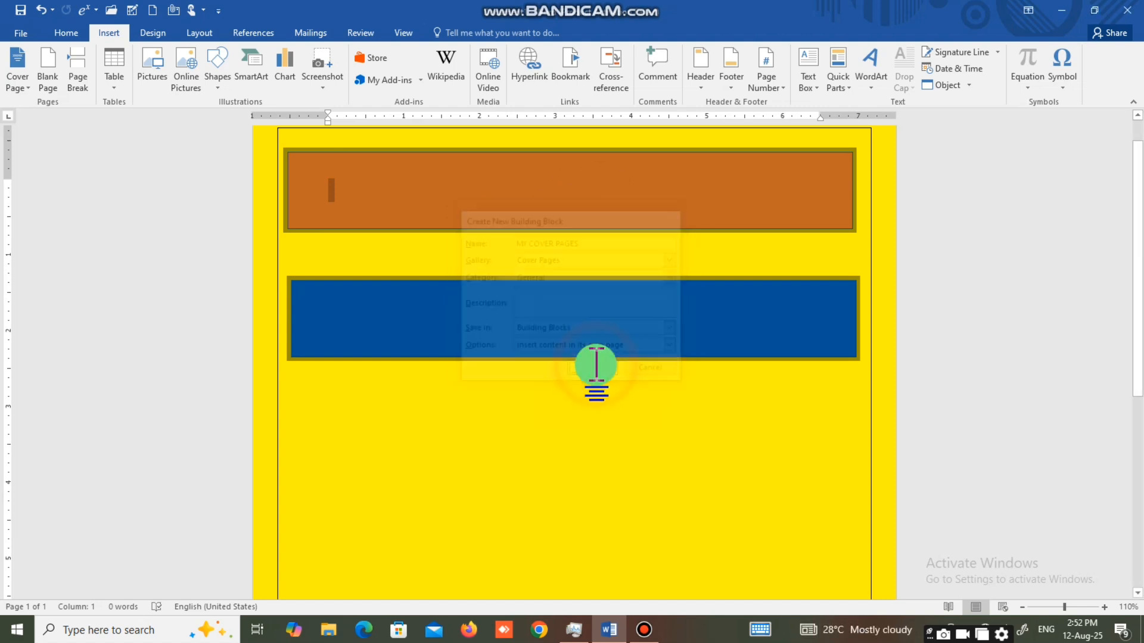
Insert the saved "MY COVER PAGES" cover page from the General category and review the document's pages.
{"action": "left_click", "coordinate": [18, 83]}
{"action": "scroll", "coordinate": [168, 468], "scroll_direction": "down", "scroll_amount": 5}
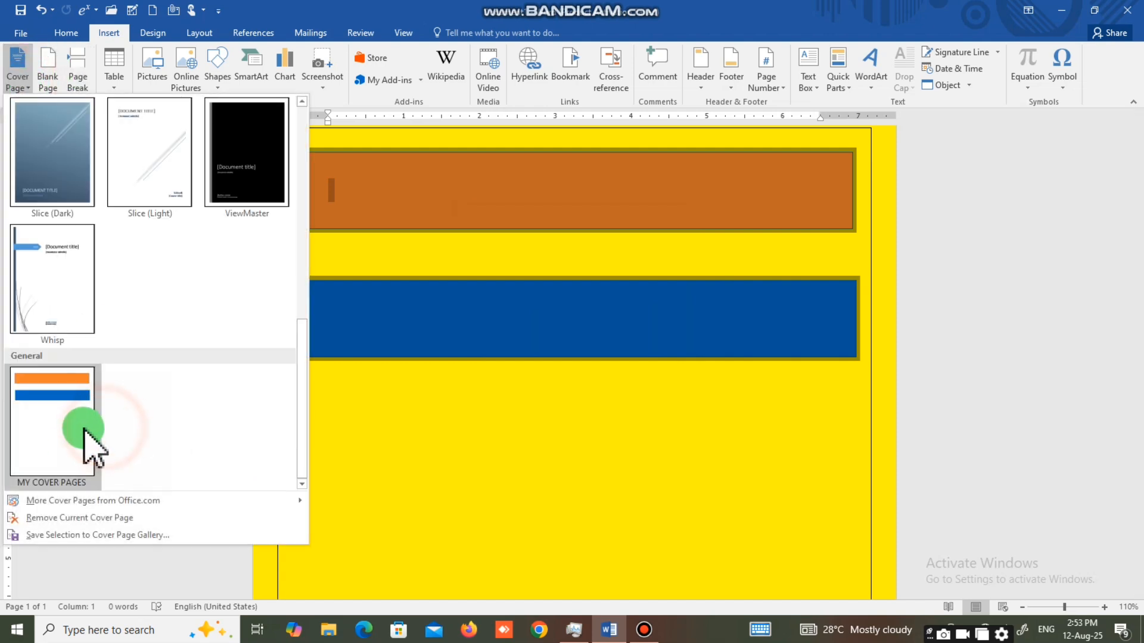
{"action": "left_click", "coordinate": [87, 434]}
{"action": "scroll", "coordinate": [371, 369], "scroll_direction": "down", "scroll_amount": 15}
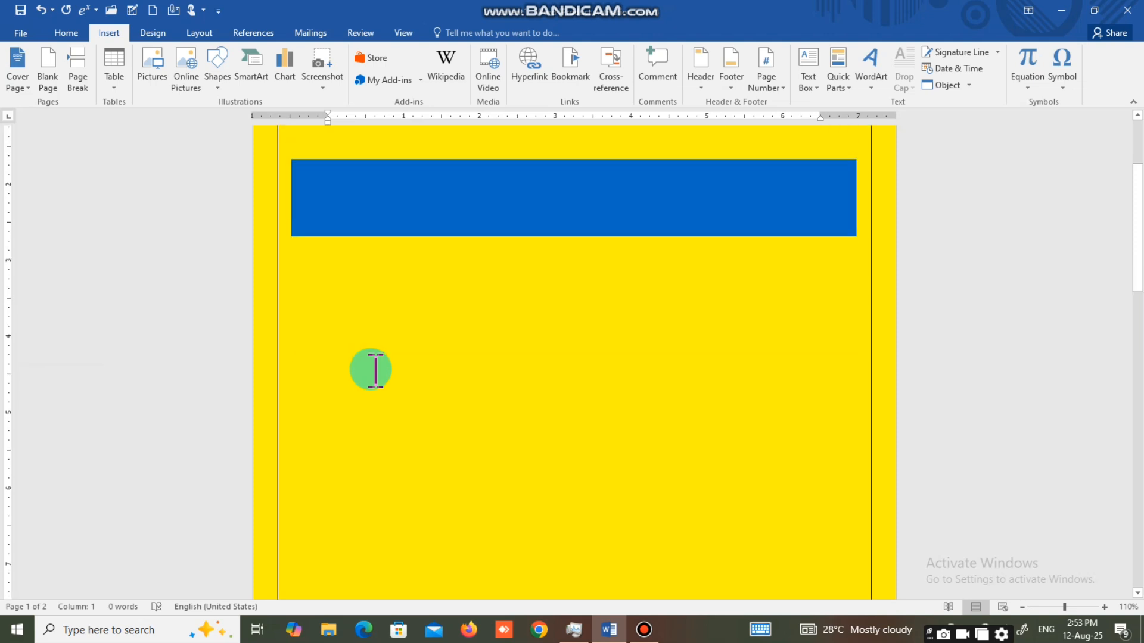
{"action": "scroll", "coordinate": [371, 373], "scroll_direction": "up", "scroll_amount": 4}
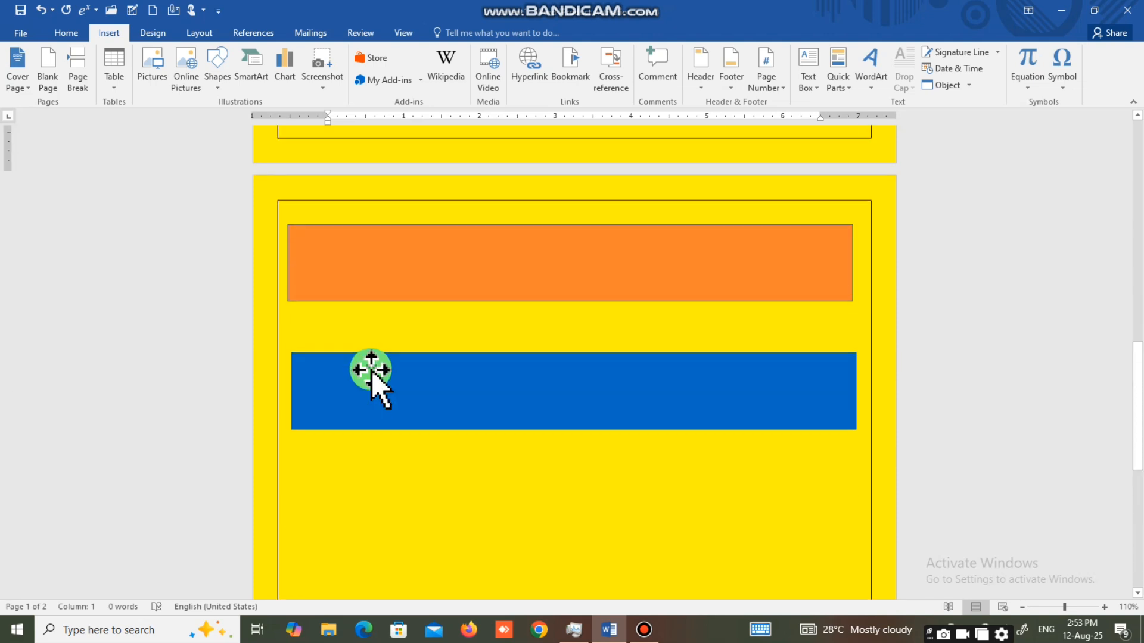
{"action": "scroll", "coordinate": [480, 323], "scroll_direction": "up", "scroll_amount": 4}
{"action": "scroll", "coordinate": [480, 324], "scroll_direction": "down", "scroll_amount": 5}
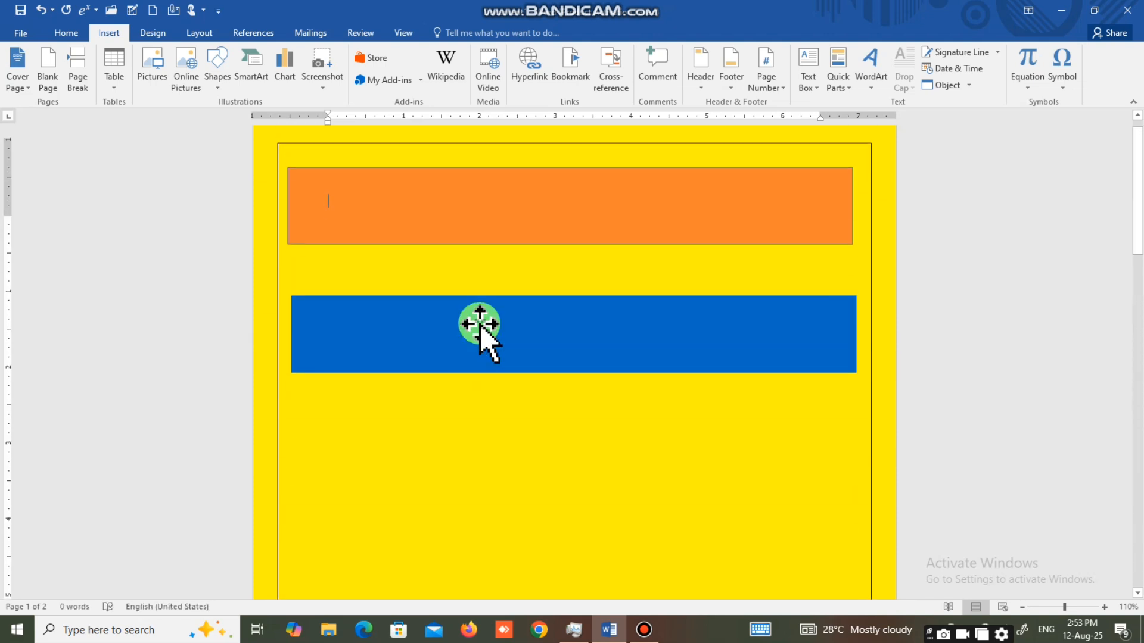
{"action": "scroll", "coordinate": [480, 325], "scroll_direction": "up", "scroll_amount": 1}
Delete all content from the document, including the inserted cover page and the original rectangles.
{"action": "key", "text": "ctrl+a"}
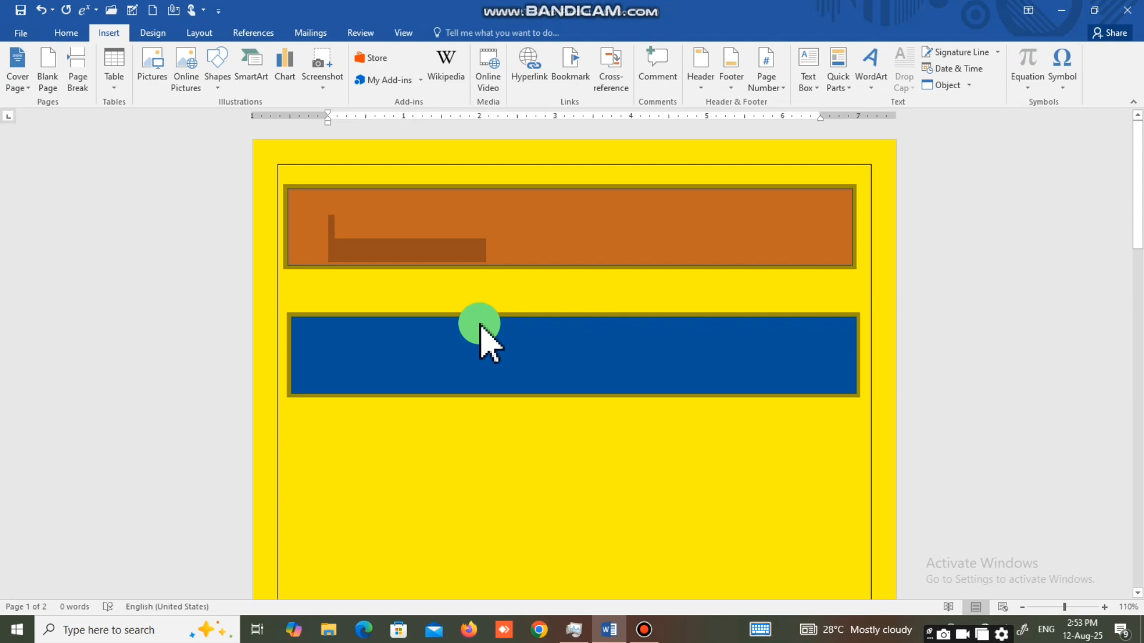
{"action": "key", "text": "Delete"}
{"action": "key", "text": "ctrl+a"}
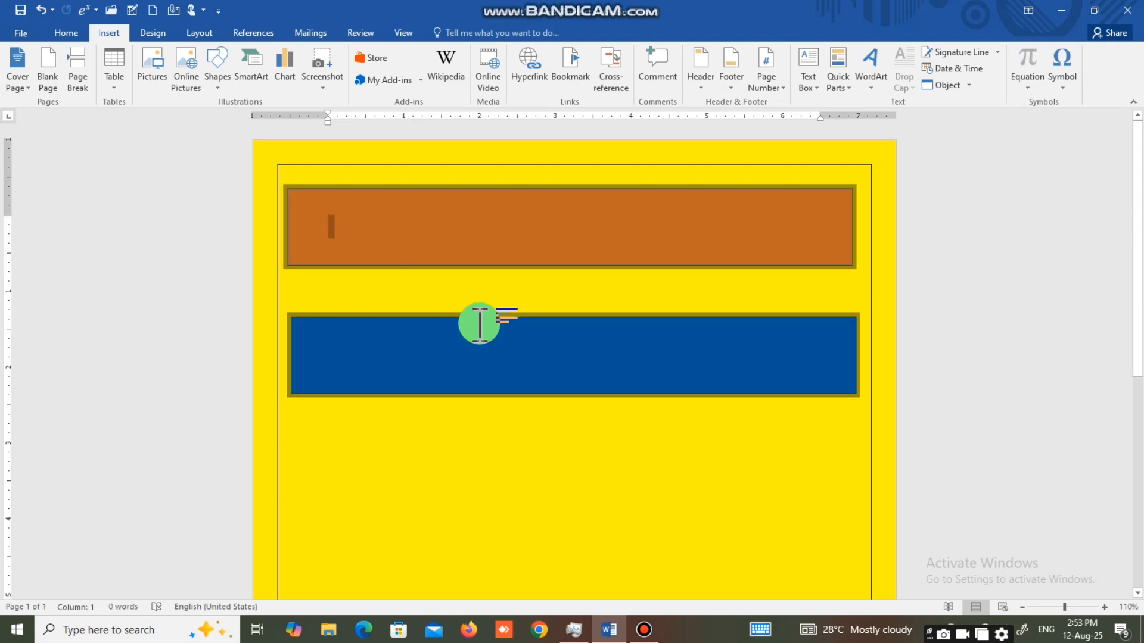
{"action": "key", "text": "Delete"}
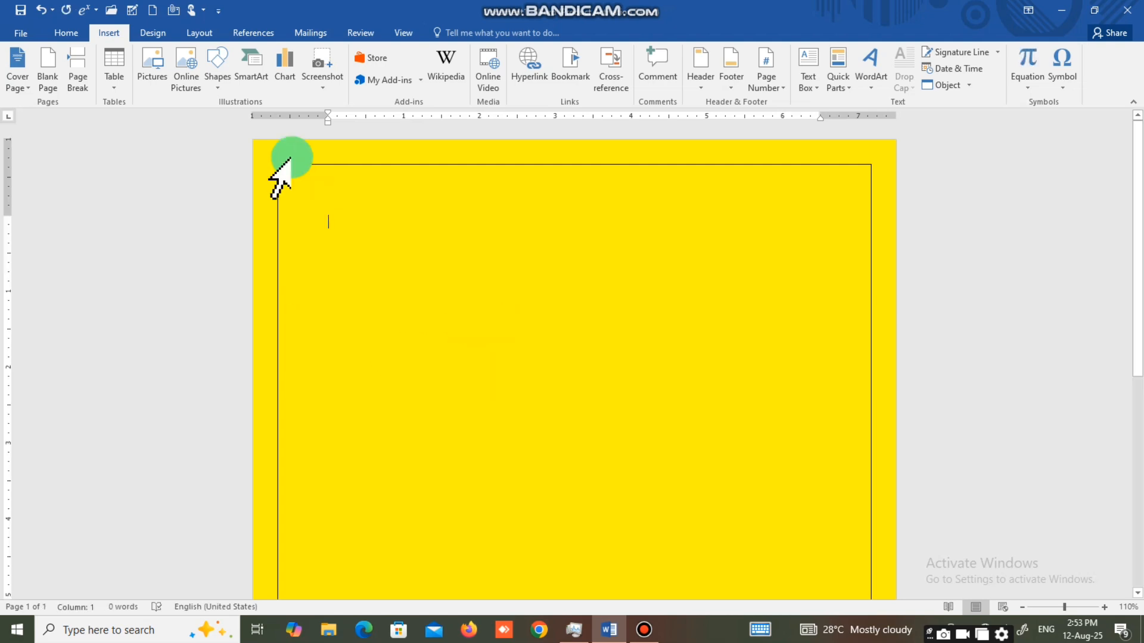
Undo the recent edits back to a blank white page without shapes, border, or page color.
{"action": "key", "text": "ctrl+z"}
{"action": "key", "text": "ctrl+z"}
{"action": "key", "text": "ctrl+z"}
{"action": "key", "text": "ctrl+z"}
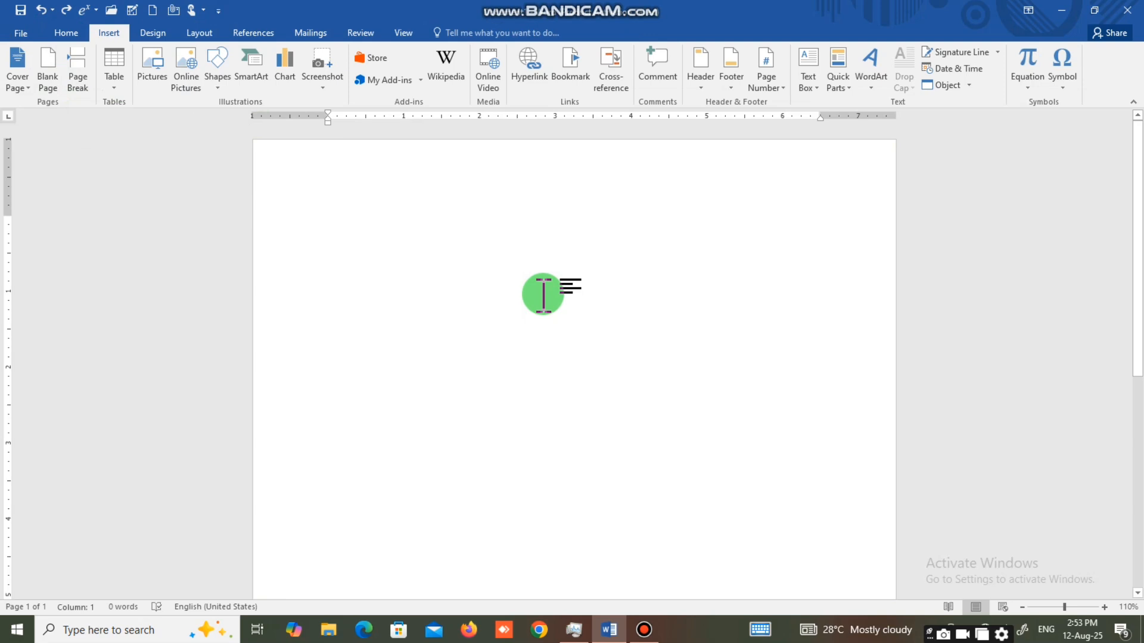
Add empty paragraphs down to the lower part of the blank page and display one whole page.
{"action": "scroll", "coordinate": [544, 294], "scroll_direction": "up", "scroll_amount": 2, "text": "ctrl"}
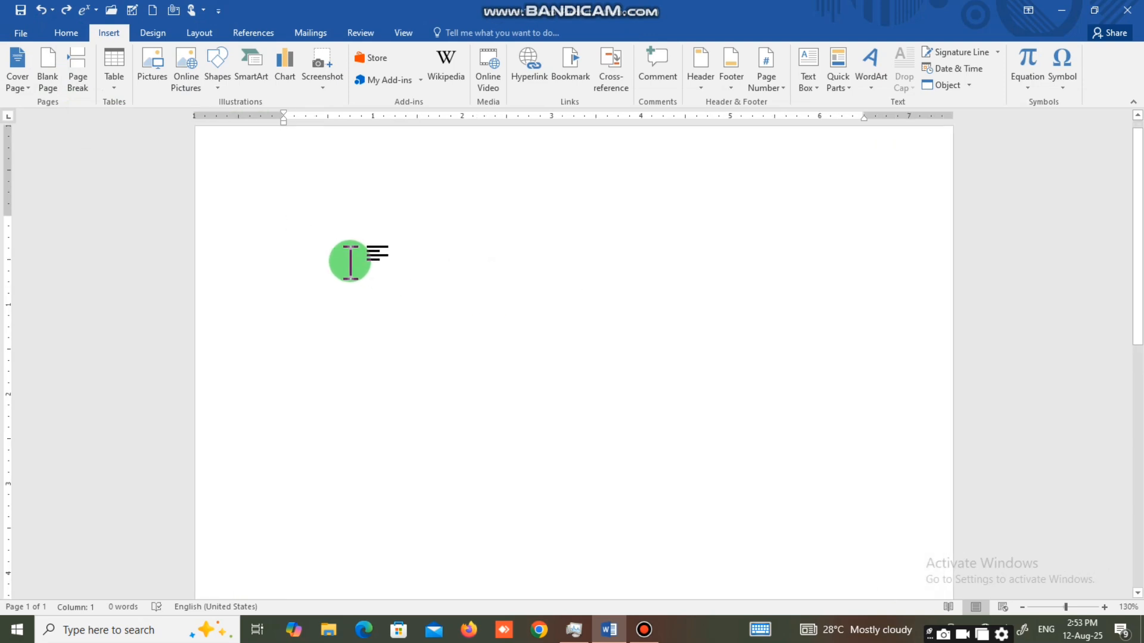
{"action": "scroll", "coordinate": [350, 262], "scroll_direction": "up", "scroll_amount": 1}
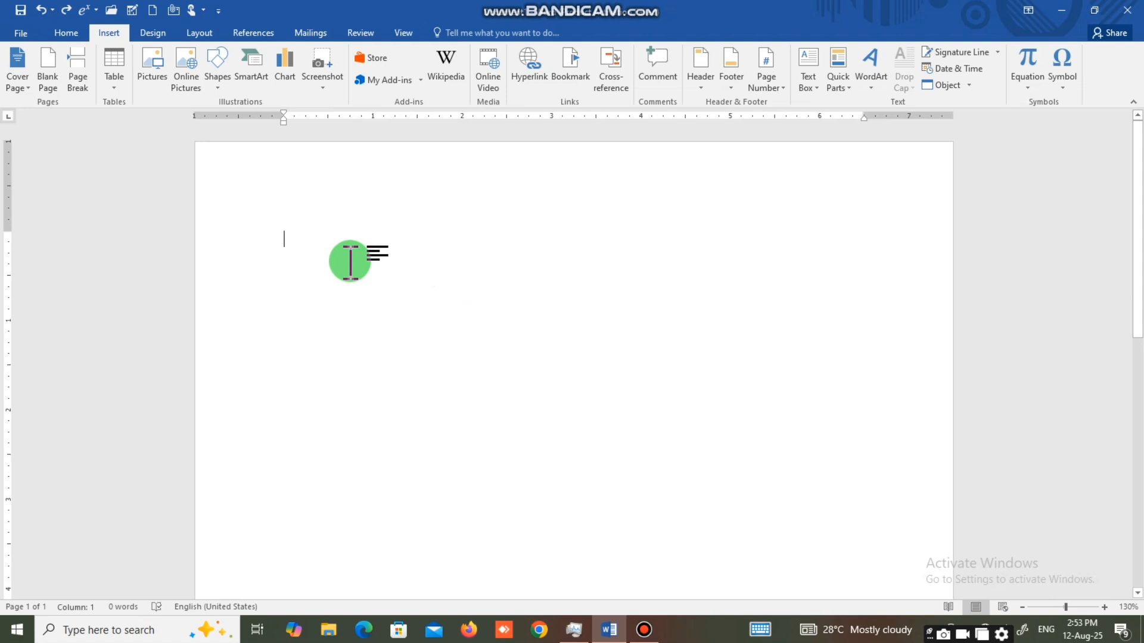
{"action": "key", "text": "Return"}
{"action": "key", "text": "Return"}
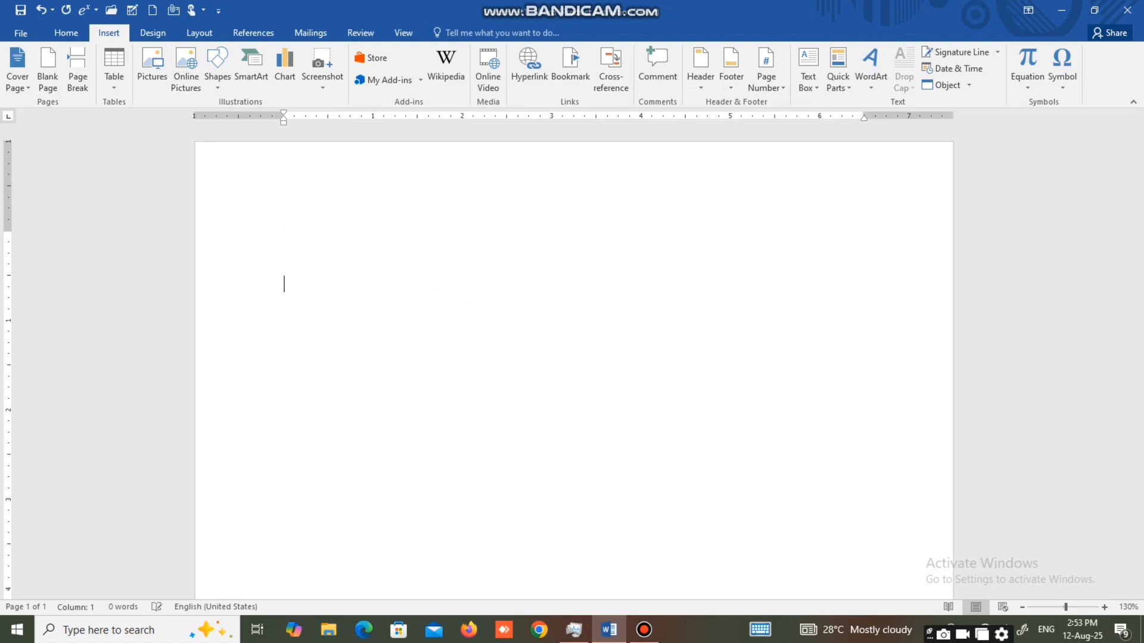
{"action": "key", "text": "Return"}
{"action": "key", "text": "Return"}
{"action": "key", "text": "Return"}
{"action": "key", "text": "Return"}
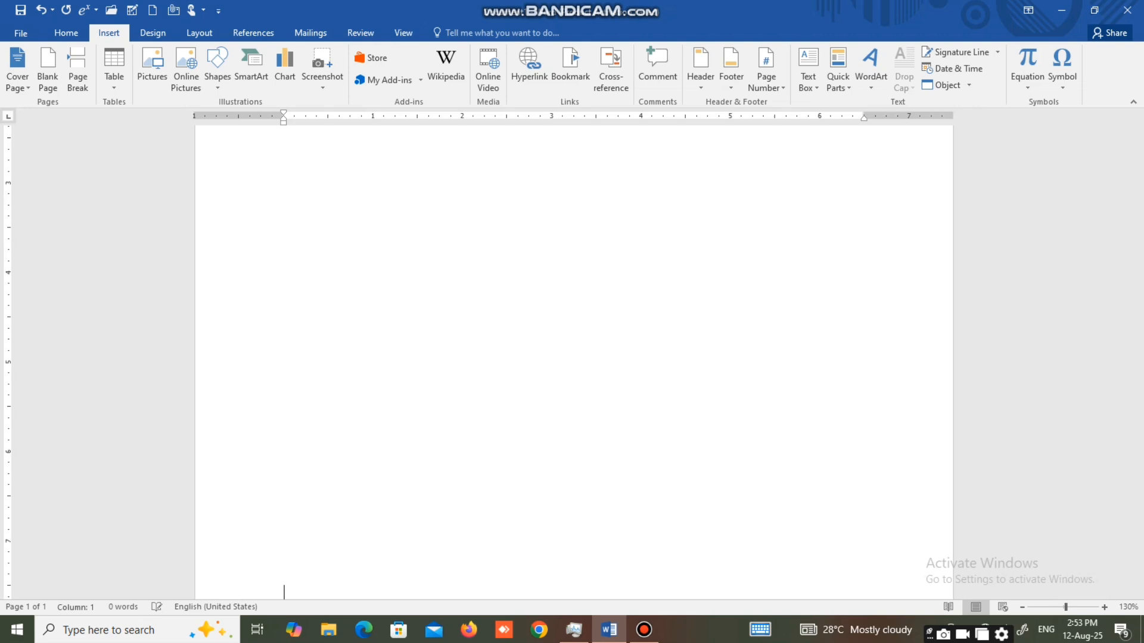
{"action": "left_click", "coordinate": [401, 36]}
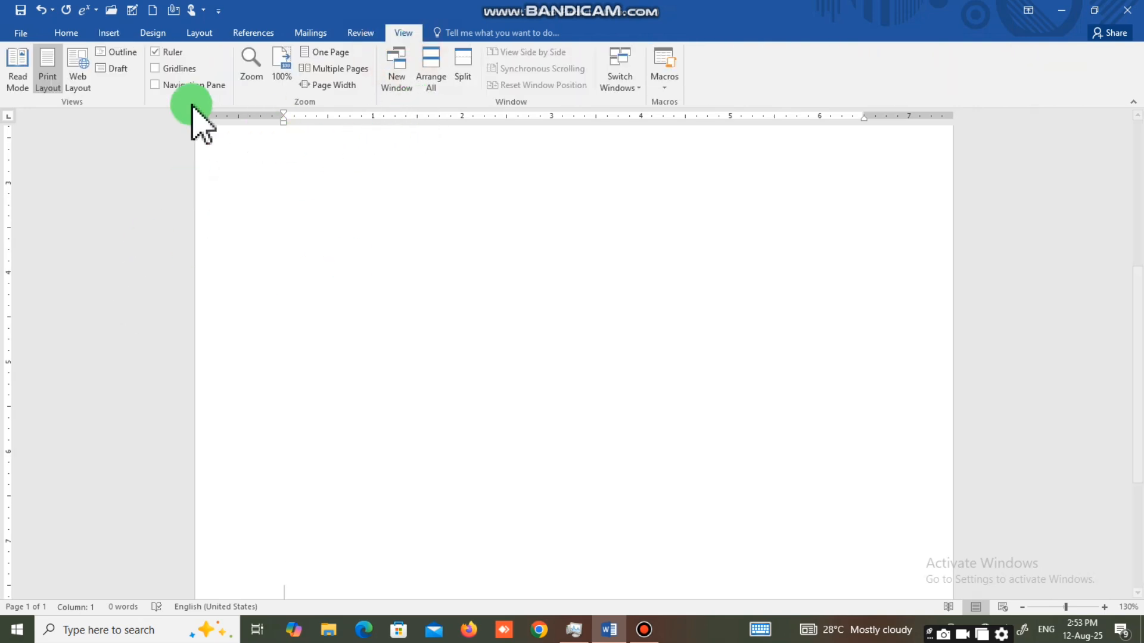
{"action": "left_click", "coordinate": [329, 58]}
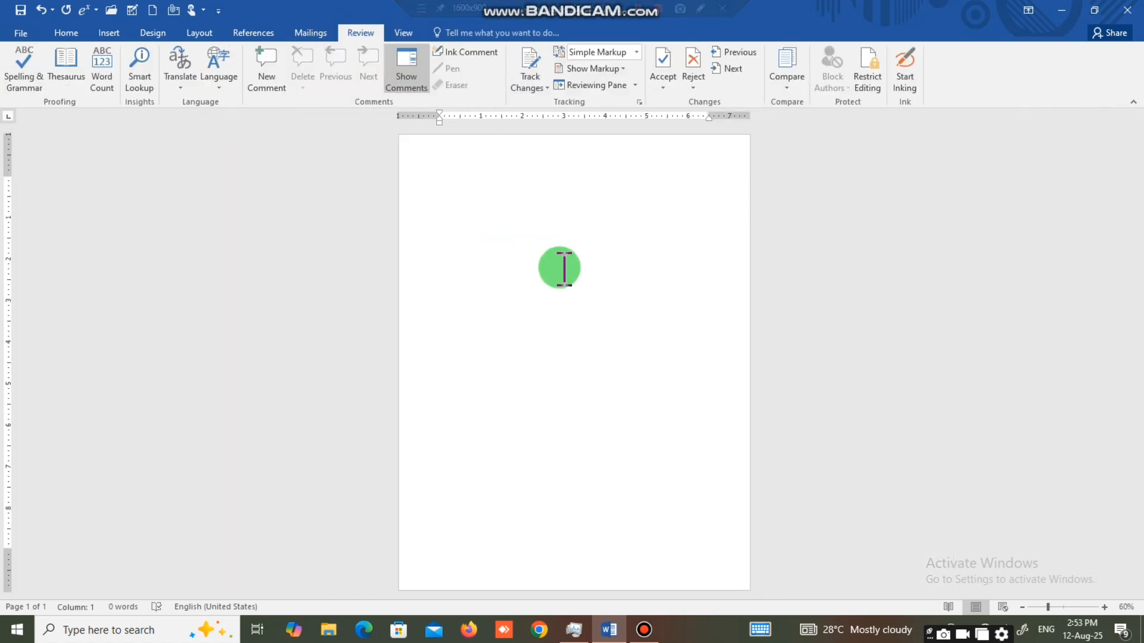
Add empty paragraphs down the page until a second page starts, and undo them.
{"action": "left_click", "coordinate": [56, 34]}
{"action": "left_click", "coordinate": [491, 227]}
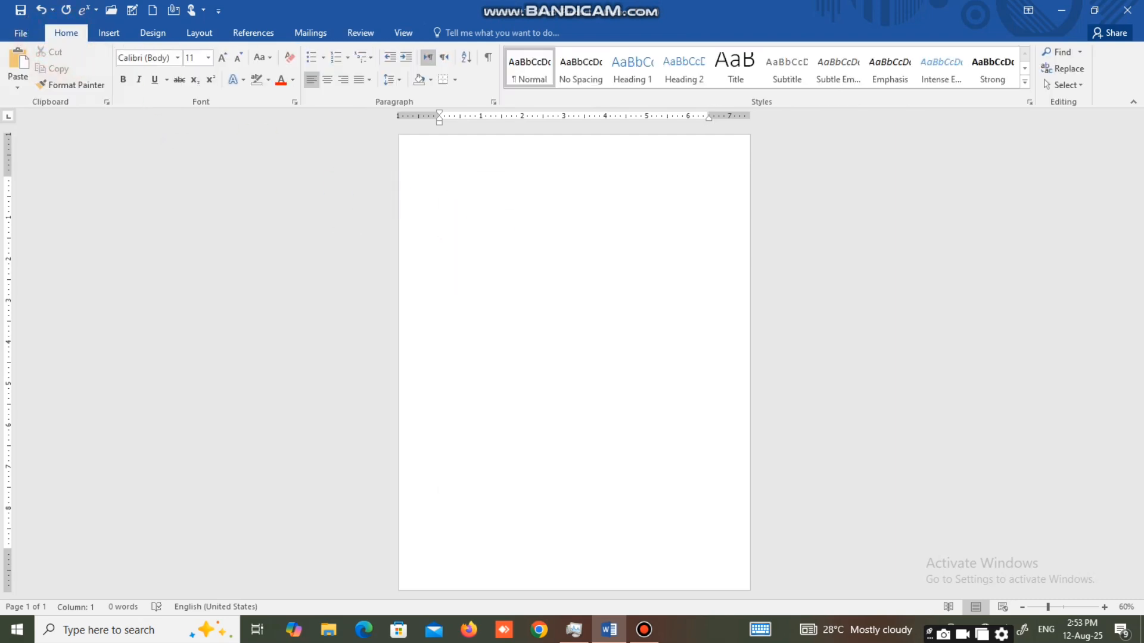
{"action": "key", "text": "Return"}
{"action": "key", "text": "Return"}
{"action": "key", "text": "Return"}
{"action": "key", "text": "Return"}
{"action": "key", "text": "Return"}
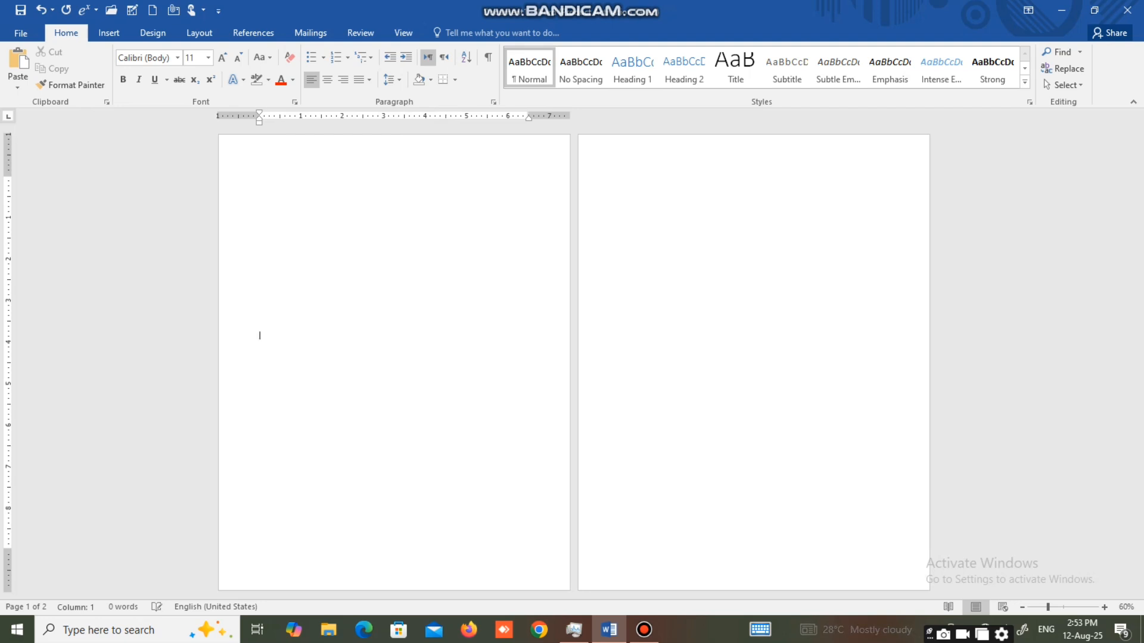
{"action": "left_click", "coordinate": [718, 453]}
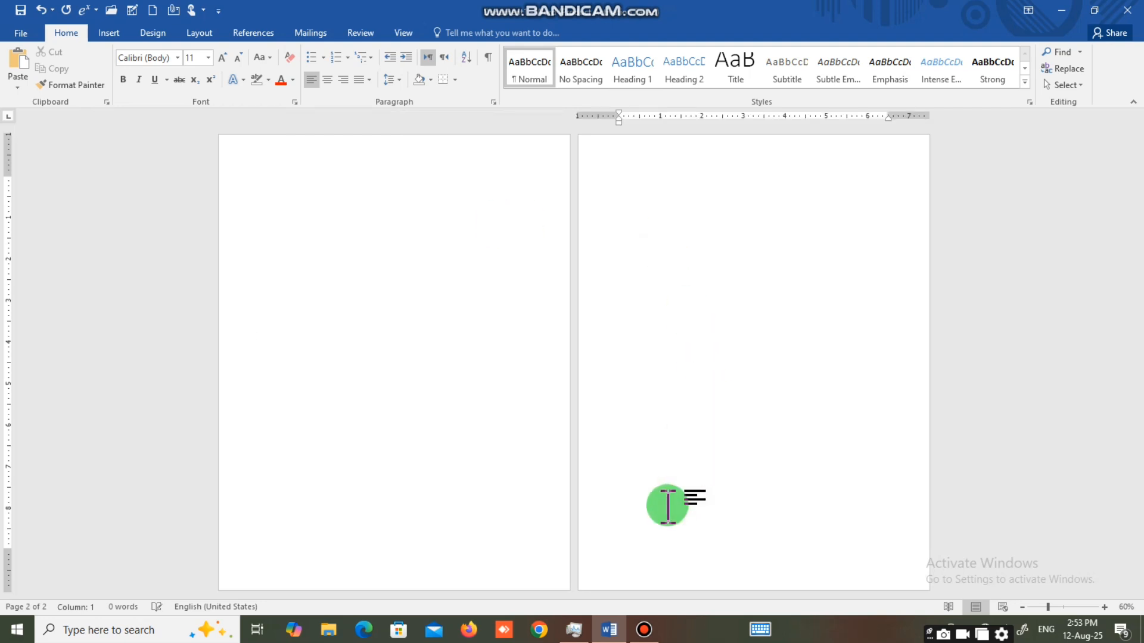
{"action": "key", "text": "ctrl+z"}
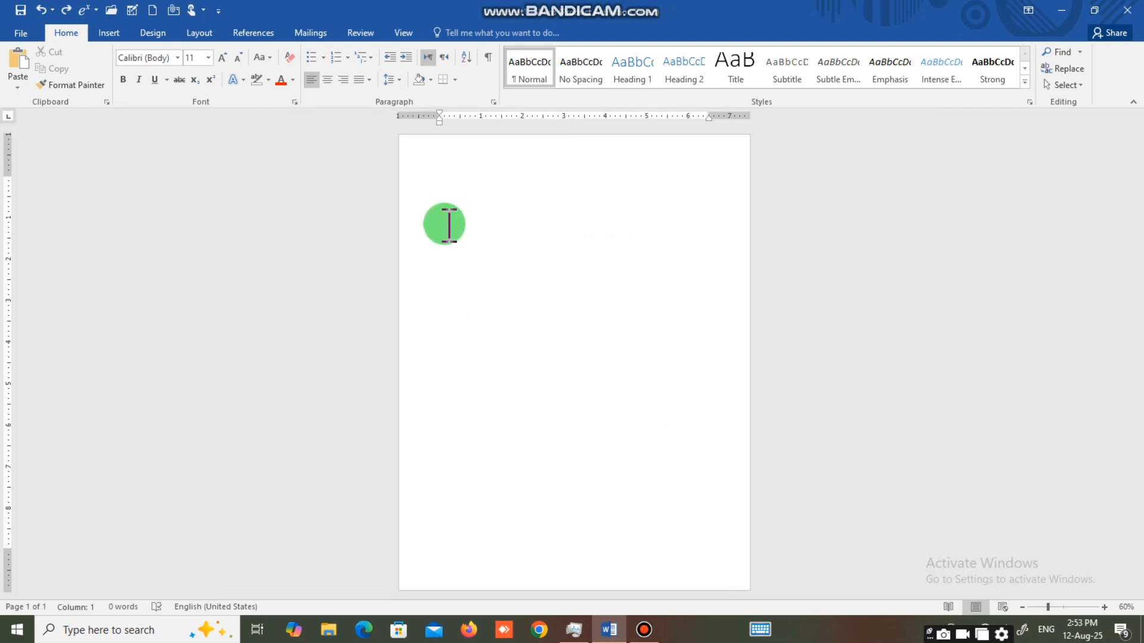
Insert two blank pages in succession, starting from the cursor at the beginning of the document.
{"action": "left_click", "coordinate": [444, 224]}
{"action": "scroll", "coordinate": [565, 268], "scroll_direction": "up", "scroll_amount": 7, "text": "ctrl"}
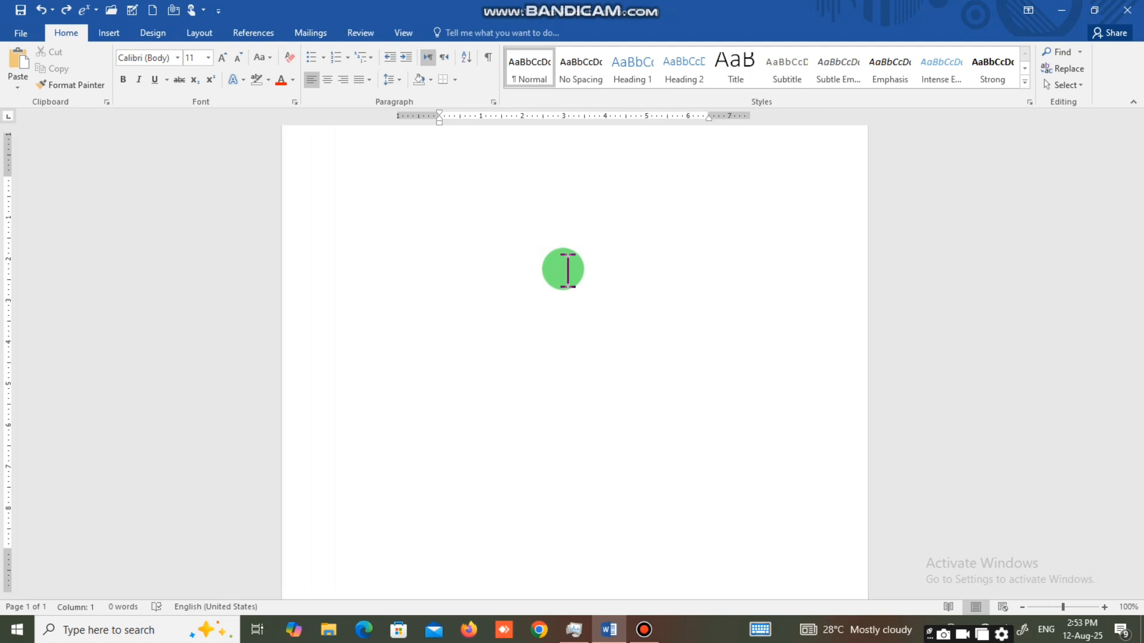
{"action": "left_click", "coordinate": [123, 32]}
{"action": "left_click", "coordinate": [50, 89]}
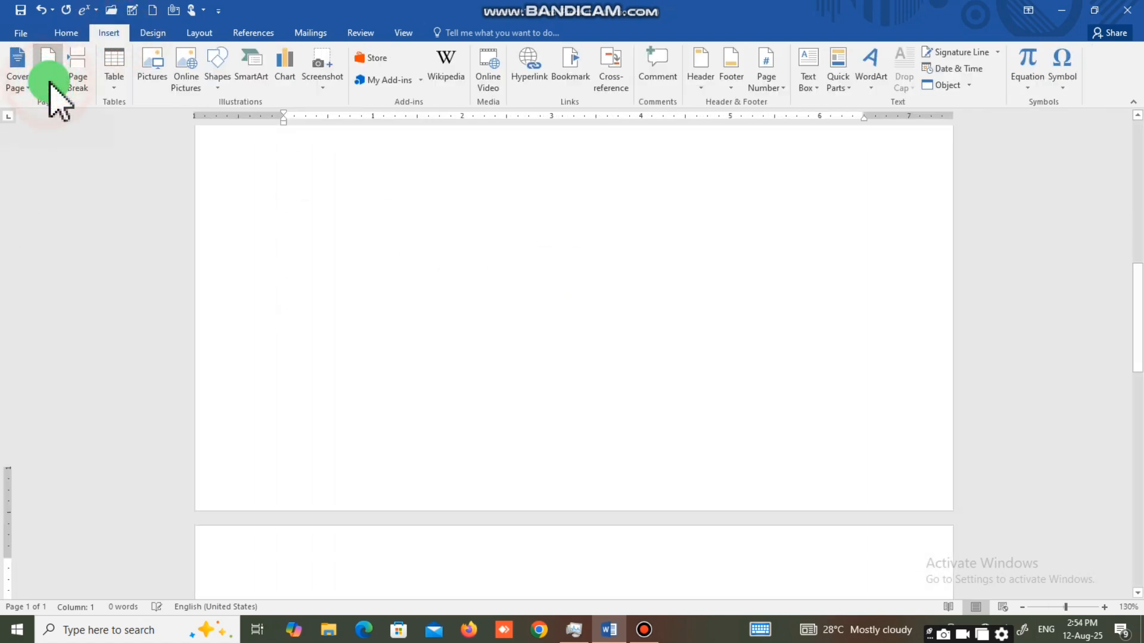
{"action": "scroll", "coordinate": [448, 363], "scroll_direction": "down", "scroll_amount": 2}
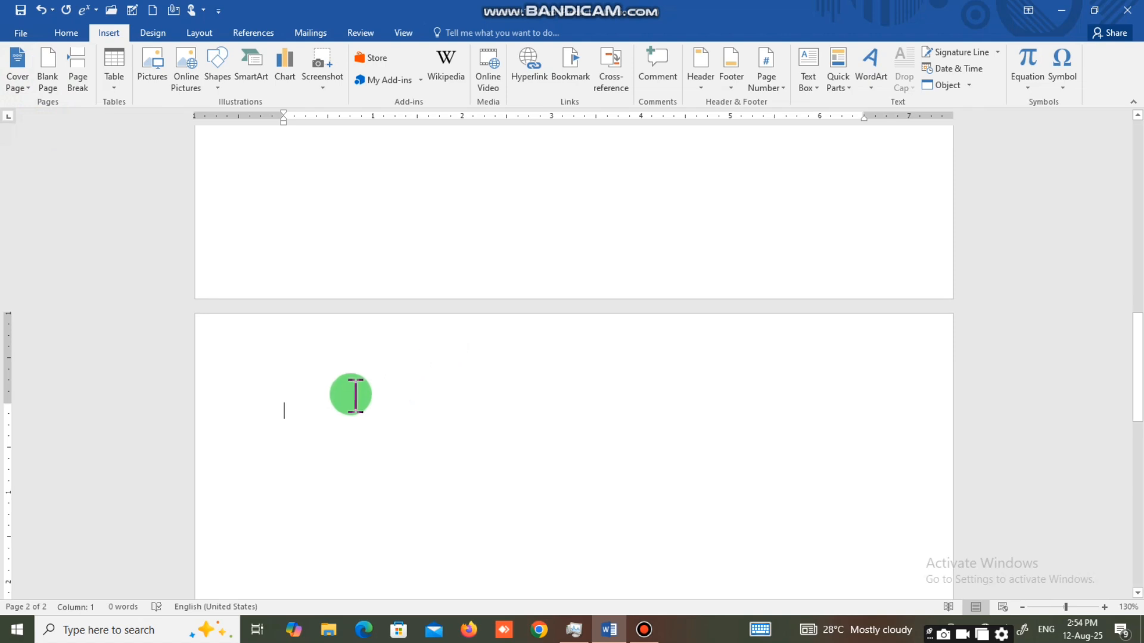
{"action": "left_click", "coordinate": [50, 55]}
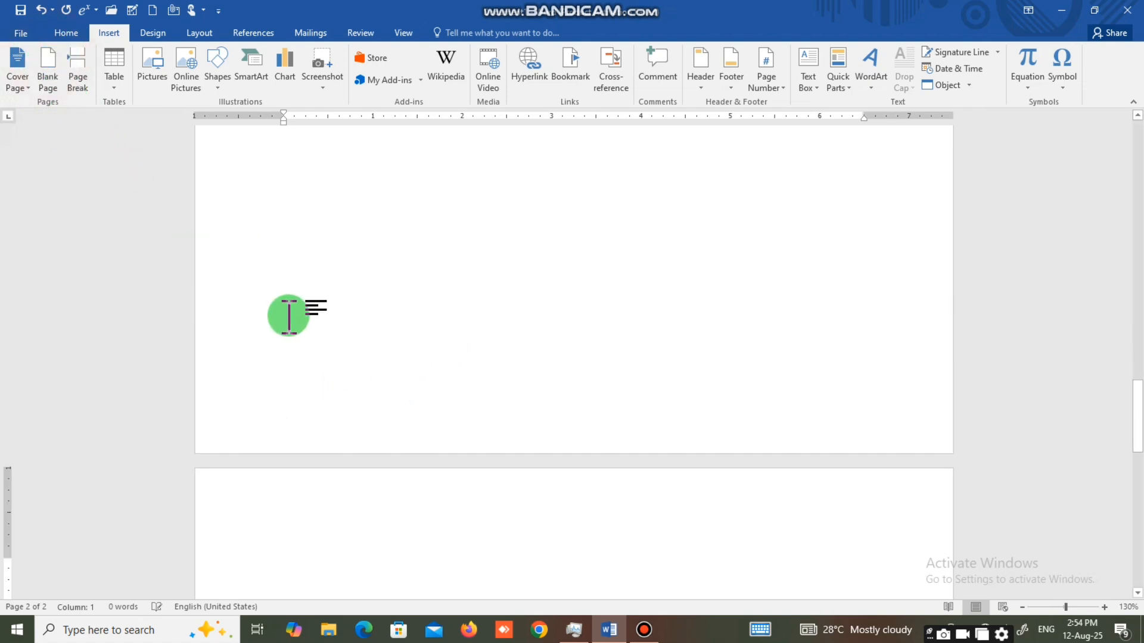
Undo both blank page insertions.
{"action": "key", "text": "ctrl+z"}
{"action": "key", "text": "ctrl+z"}
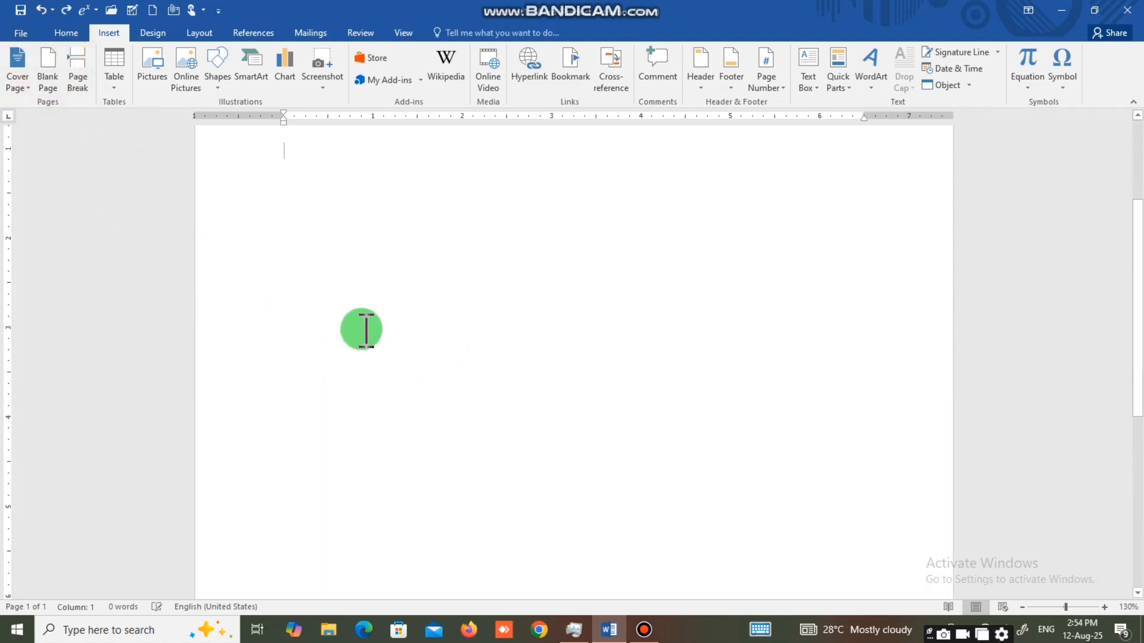
{"action": "key", "text": "ctrl+z"}
Enter the line "CTRL + ENTER BUTTON" on the first page and insert two page breaks after it.
{"action": "scroll", "coordinate": [339, 383], "scroll_direction": "up", "scroll_amount": 3}
{"action": "left_click", "coordinate": [293, 197]}
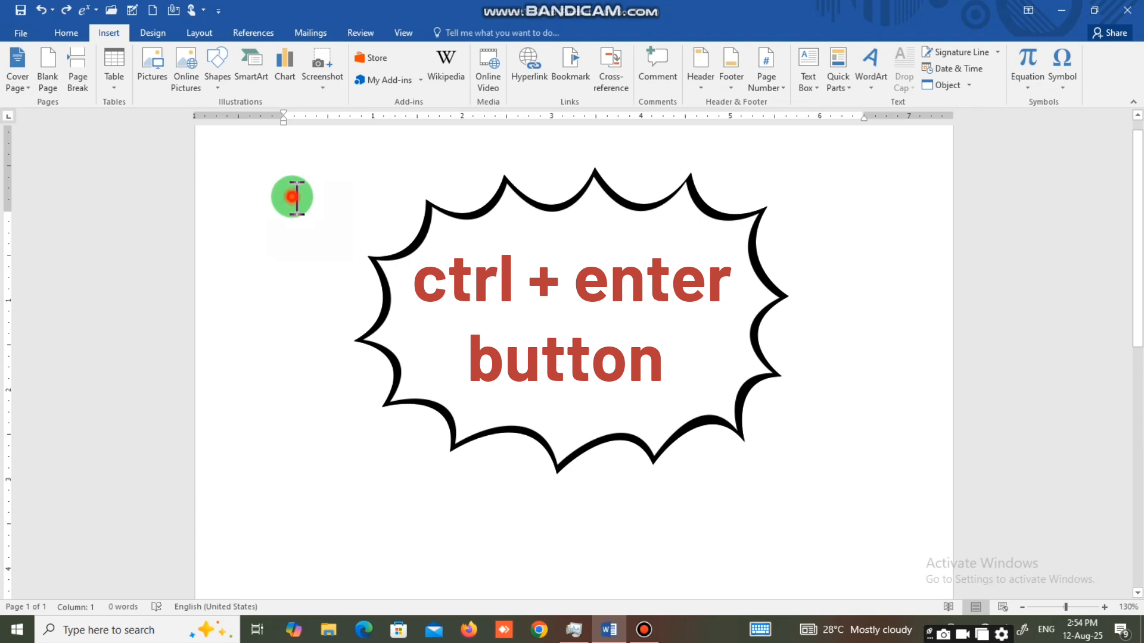
{"action": "key", "text": "ctrl+Return"}
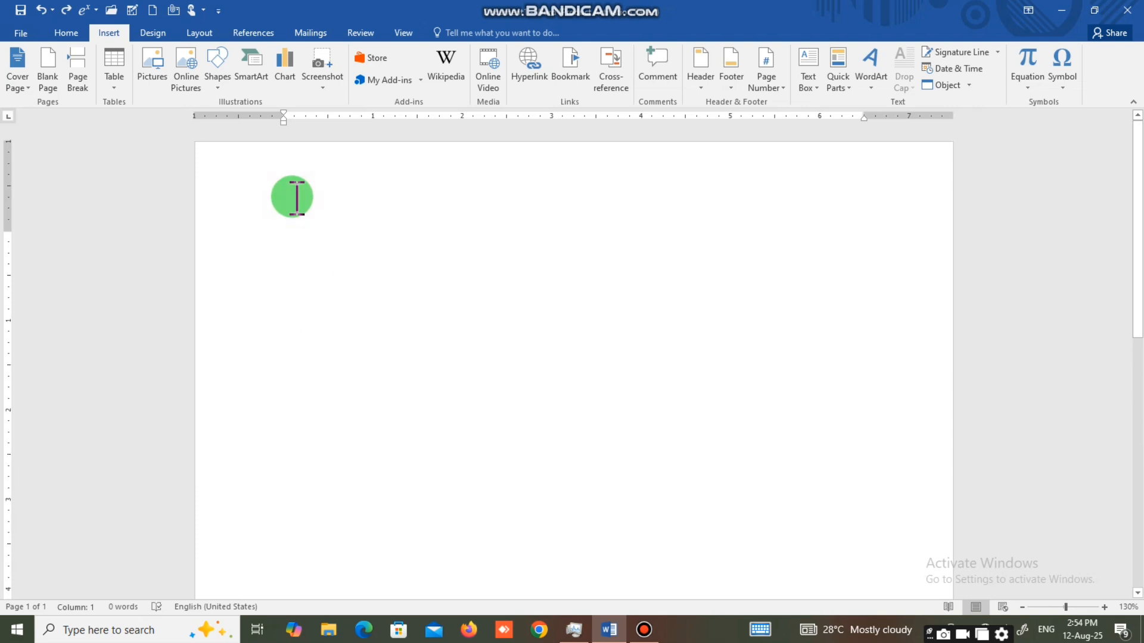
{"action": "scroll", "coordinate": [293, 197], "scroll_direction": "up", "scroll_amount": 2, "text": "ctrl"}
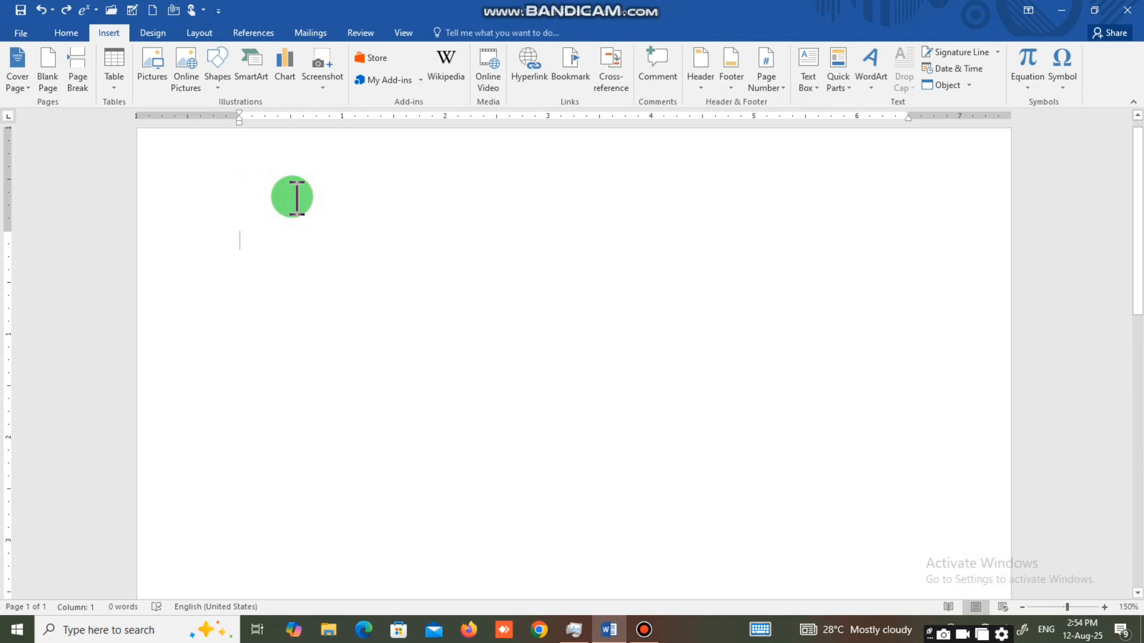
{"action": "type", "text": "CTRL + ENTER BUTTON"}
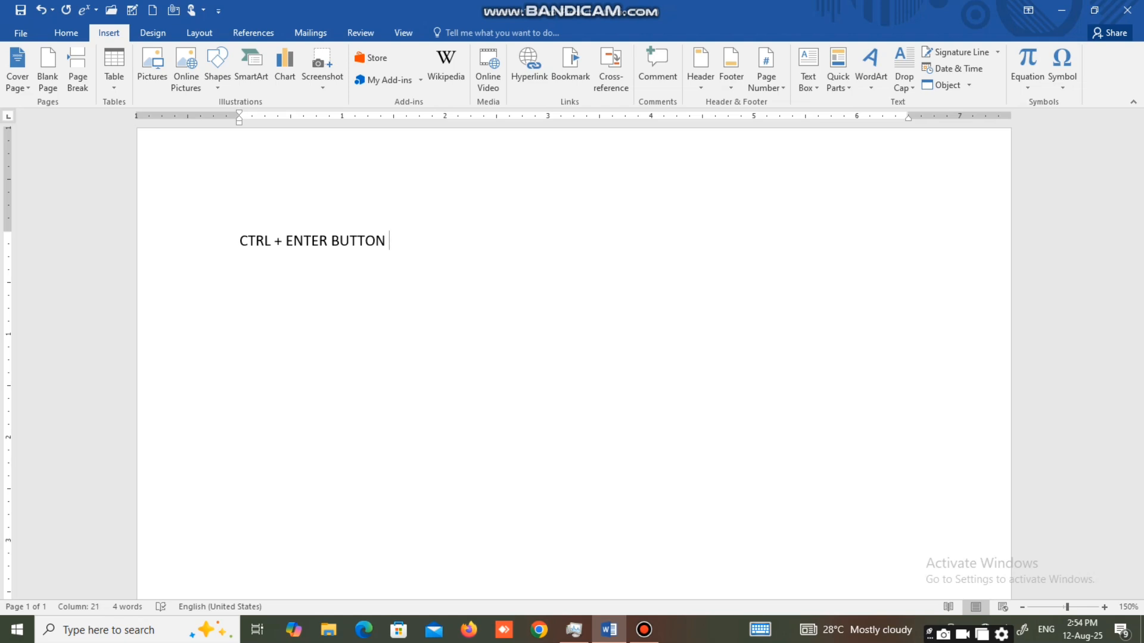
{"action": "key", "text": "ctrl+Return"}
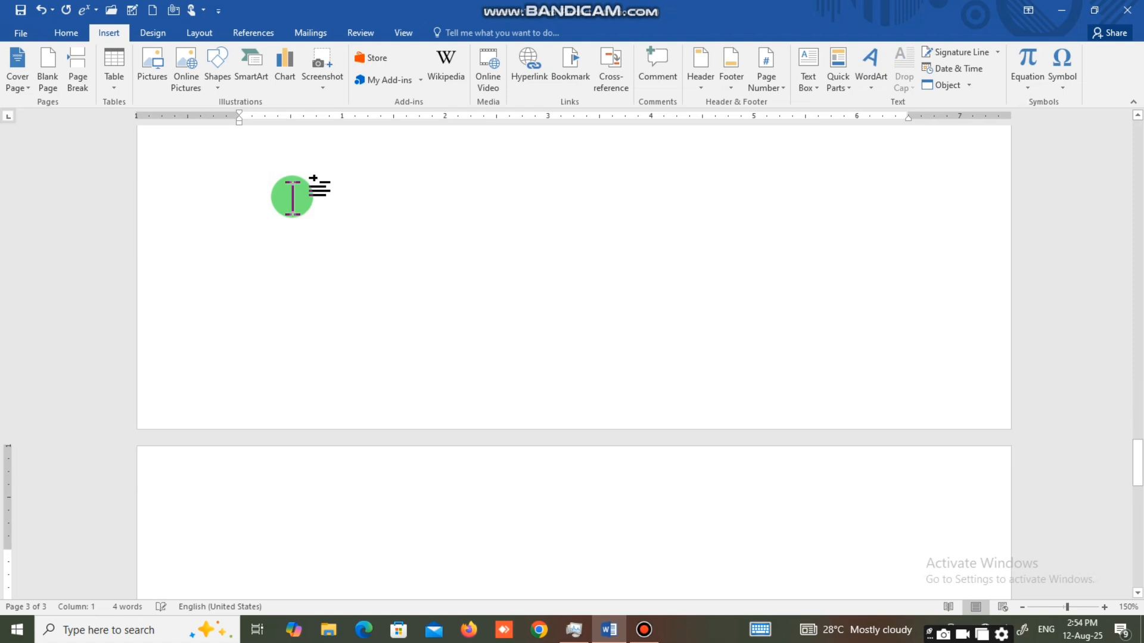
Delete the page breaks after the "CTRL + ENTER BUTTON" line.
{"action": "key", "text": "BackSpace"}
{"action": "key", "text": "BackSpace"}
{"action": "key", "text": "BackSpace"}
{"action": "key", "text": "BackSpace"}
{"action": "key", "text": "BackSpace"}
{"action": "key", "text": "BackSpace"}
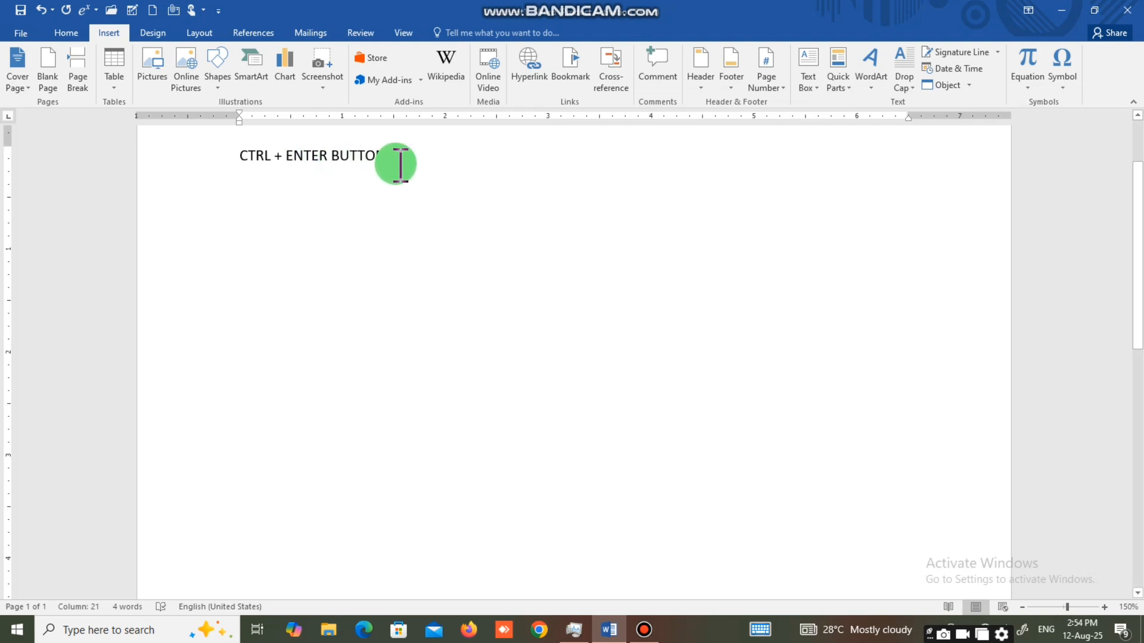
Replace the "CTRL + ENTER BUTTON" line with sample paragraphs generated by =RAND().
{"action": "key", "text": "BackSpace"}
{"action": "key", "text": "BackSpace"}
{"action": "key", "text": "BackSpace"}
{"action": "key", "text": "BackSpace"}
{"action": "key", "text": "BackSpace"}
{"action": "key", "text": "BackSpace"}
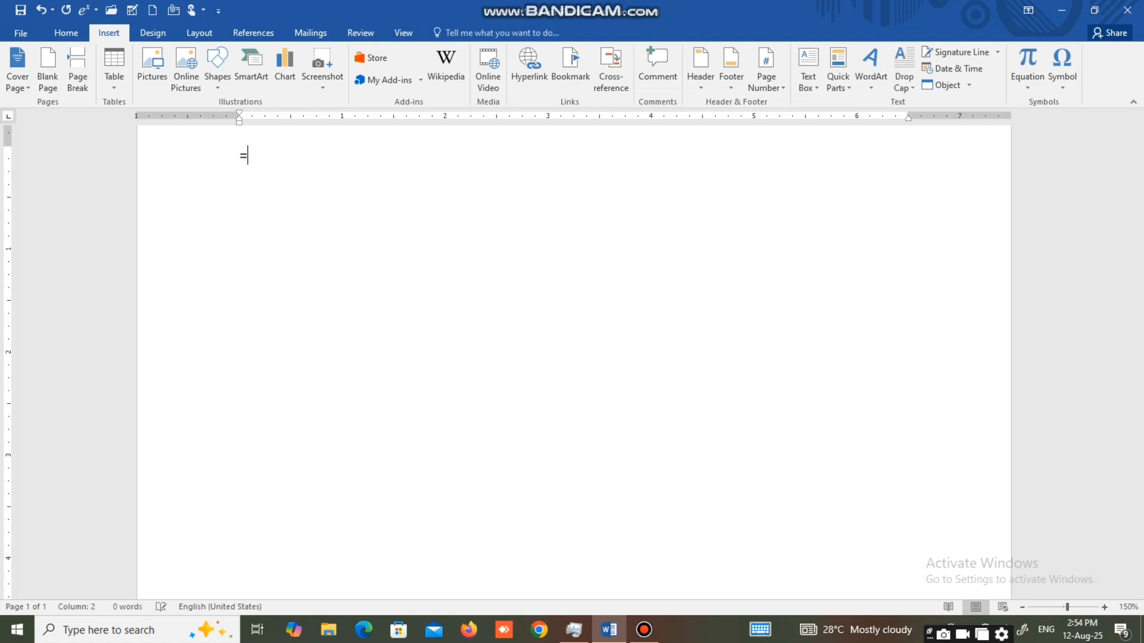
{"action": "type", "text": "=RAND()"}
{"action": "key", "text": "Return"}
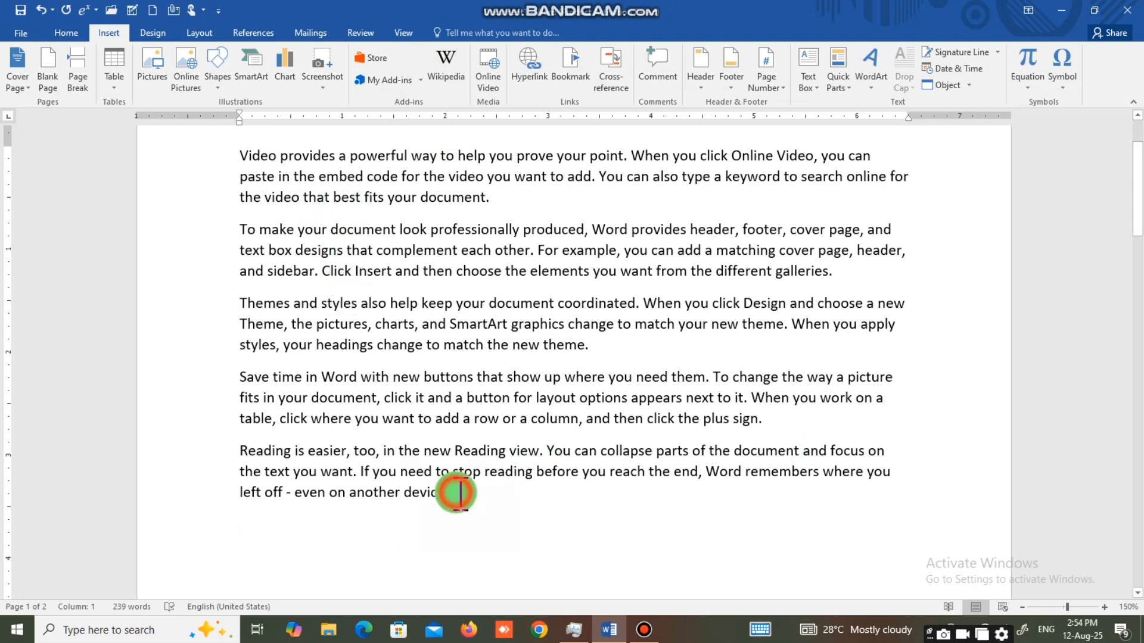
Add new pages and a chapter heading after the sample text, and delete them back to the end of the last paragraph.
{"action": "left_click", "coordinate": [48, 69]}
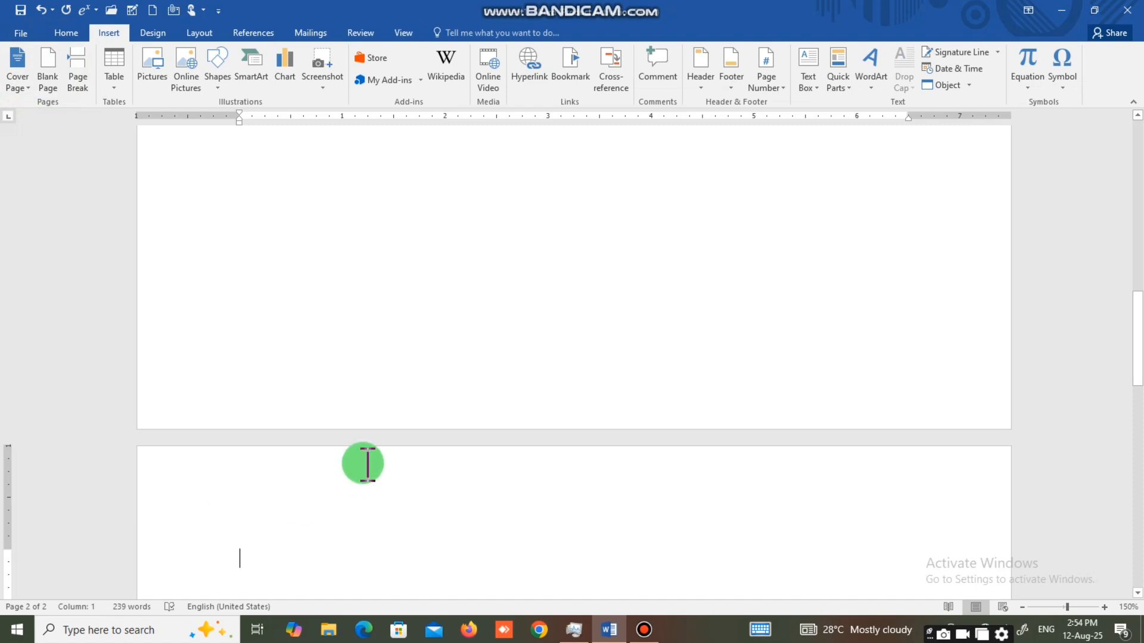
{"action": "key", "text": "ctrl+Return"}
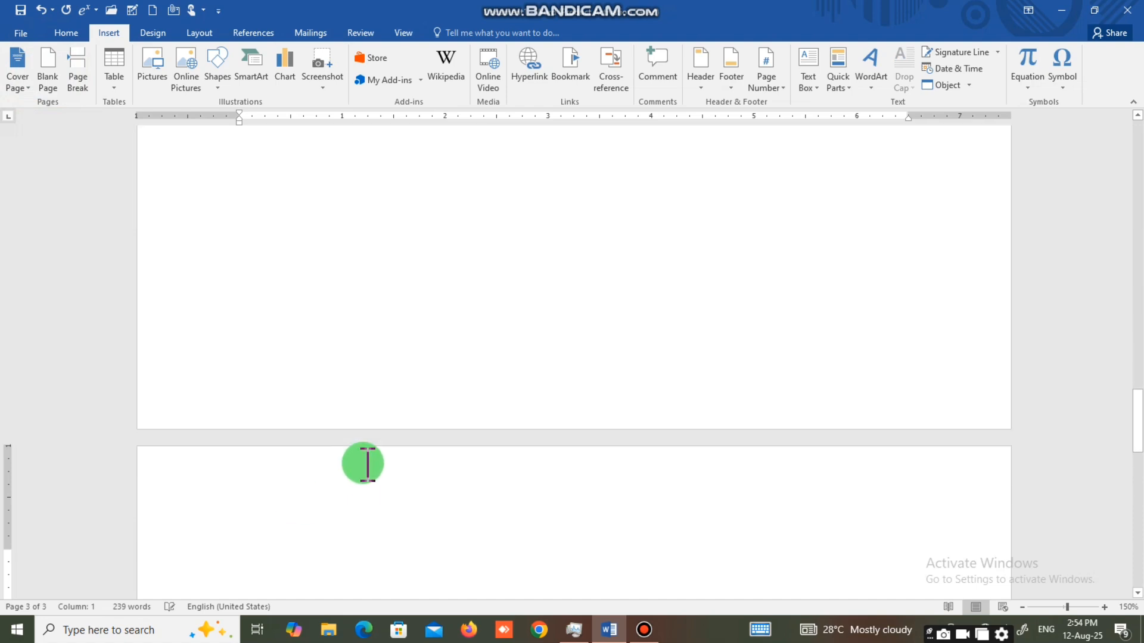
{"action": "type", "text": "CHAP"}
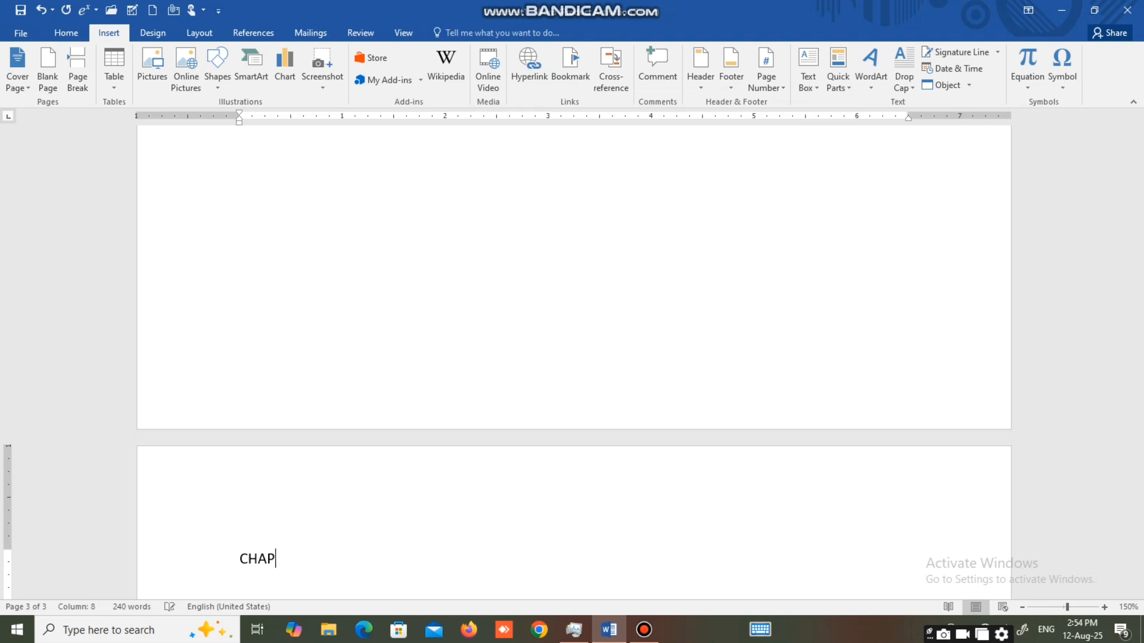
{"action": "key", "text": "BackSpace"}
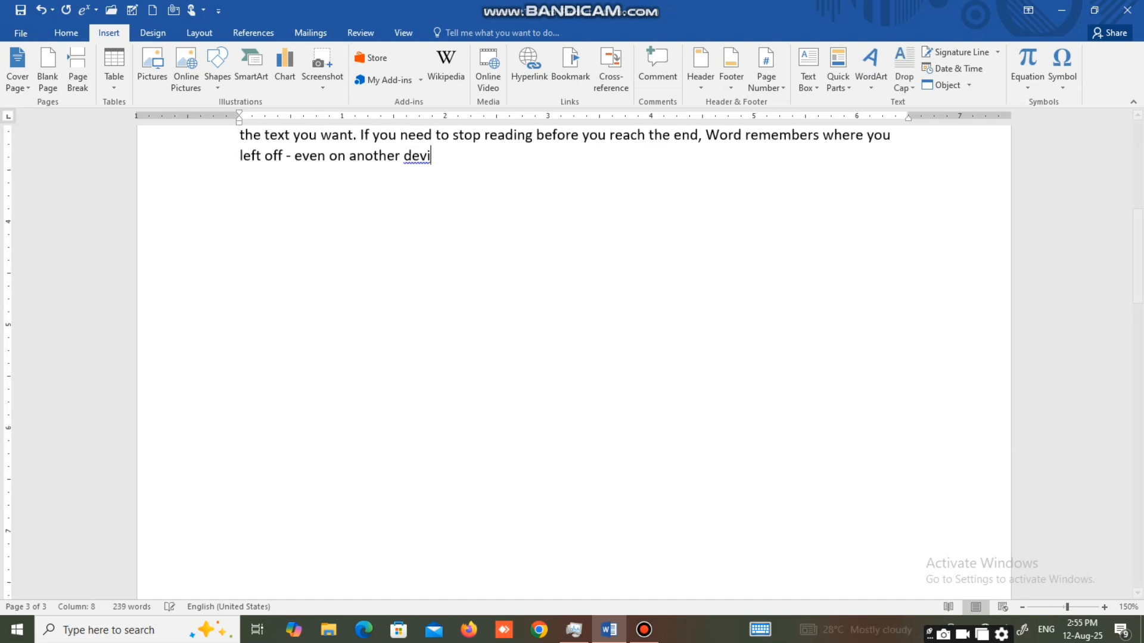
{"action": "scroll", "coordinate": [441, 189], "scroll_direction": "up", "scroll_amount": 3}
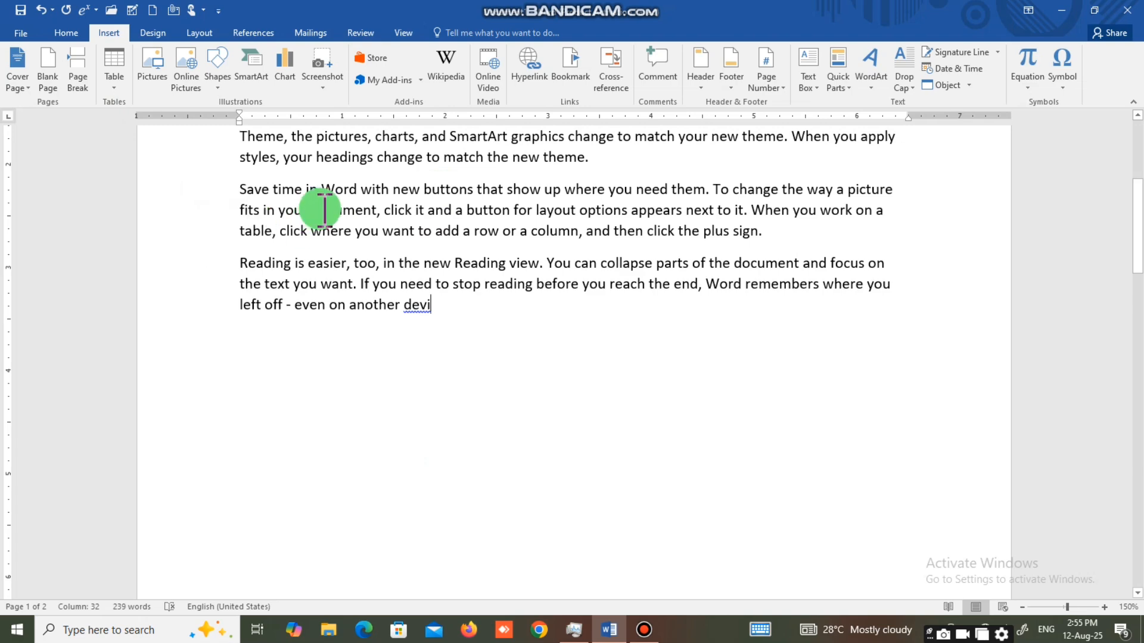
{"action": "scroll", "coordinate": [324, 209], "scroll_direction": "up", "scroll_amount": 2}
{"action": "scroll", "coordinate": [391, 190], "scroll_direction": "up", "scroll_amount": 3}
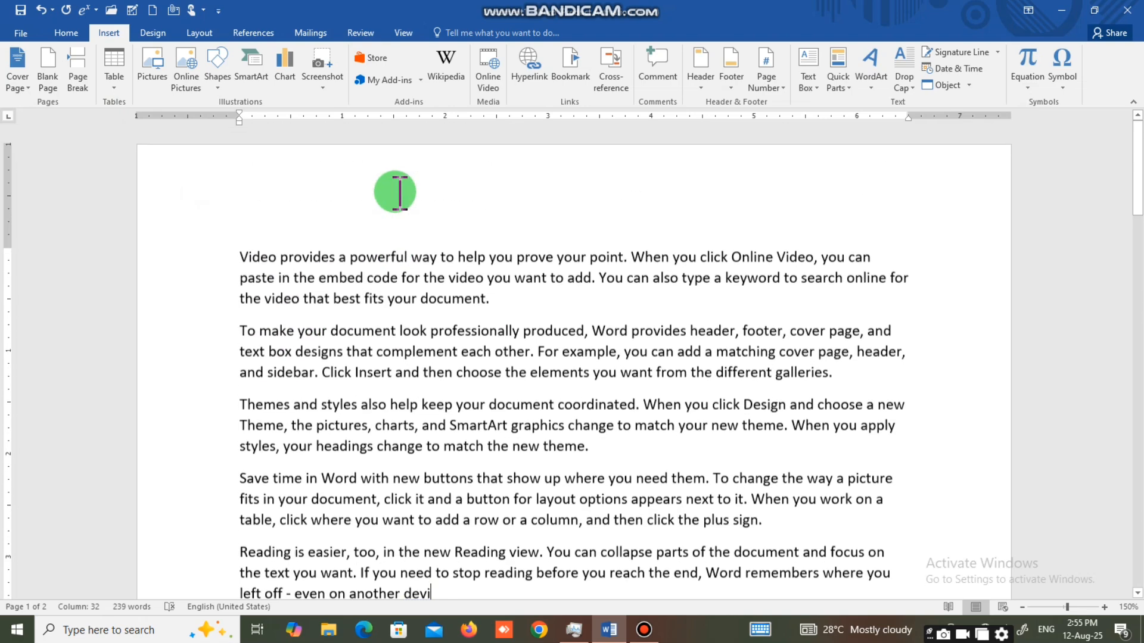
{"action": "scroll", "coordinate": [334, 318], "scroll_direction": "down", "scroll_amount": 3}
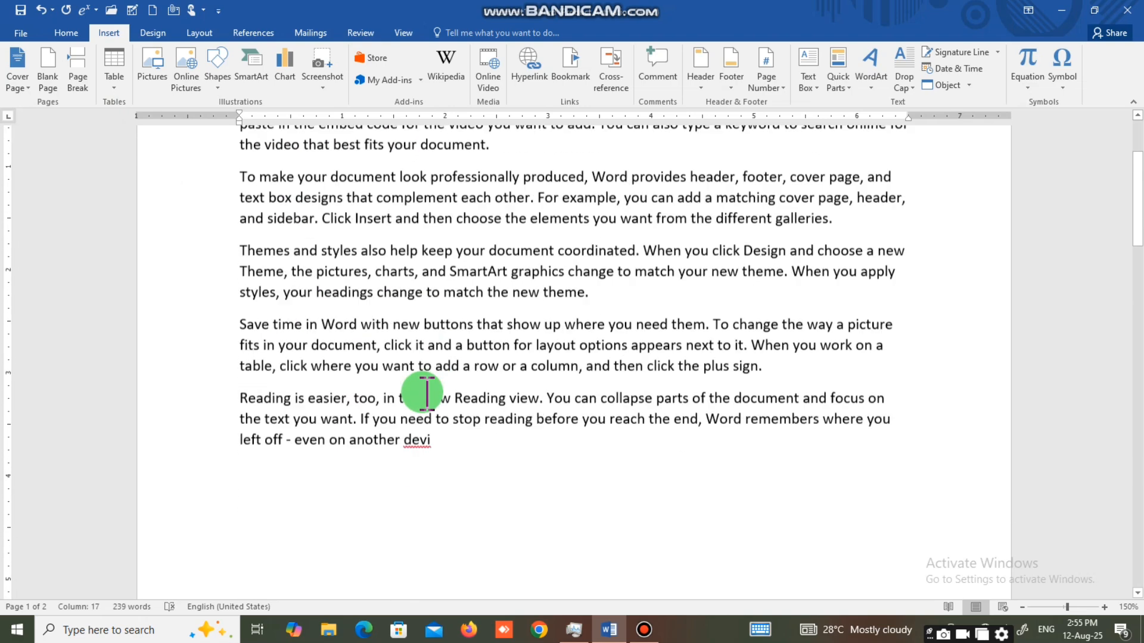
{"action": "left_click", "coordinate": [340, 376]}
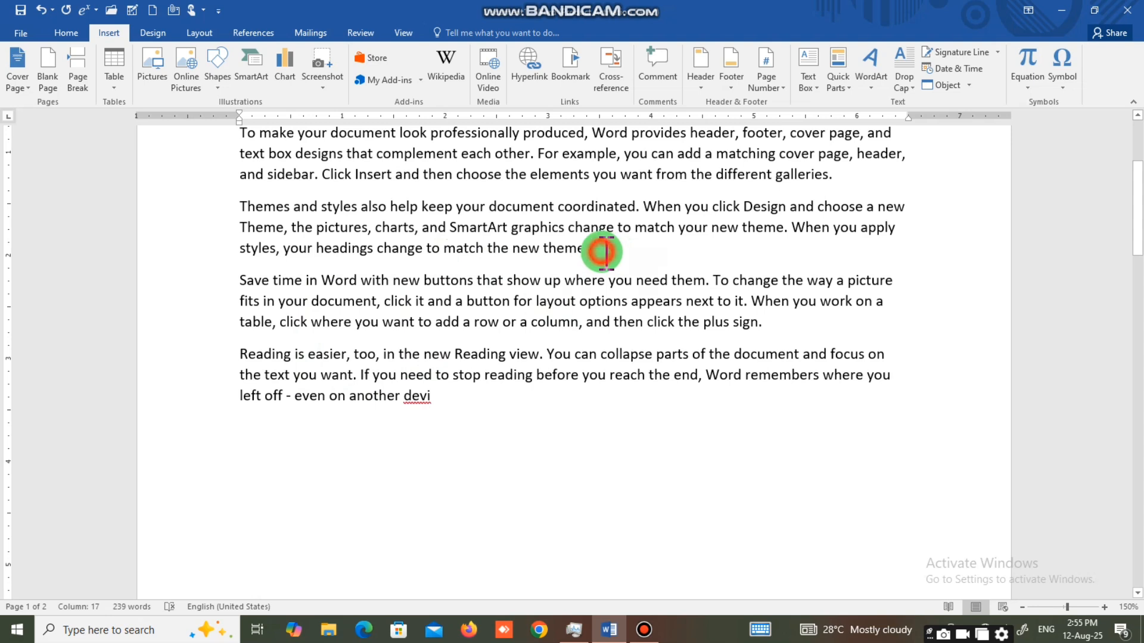
{"action": "left_click_drag", "start_coordinate": [603, 251], "coordinate": [325, 249]}
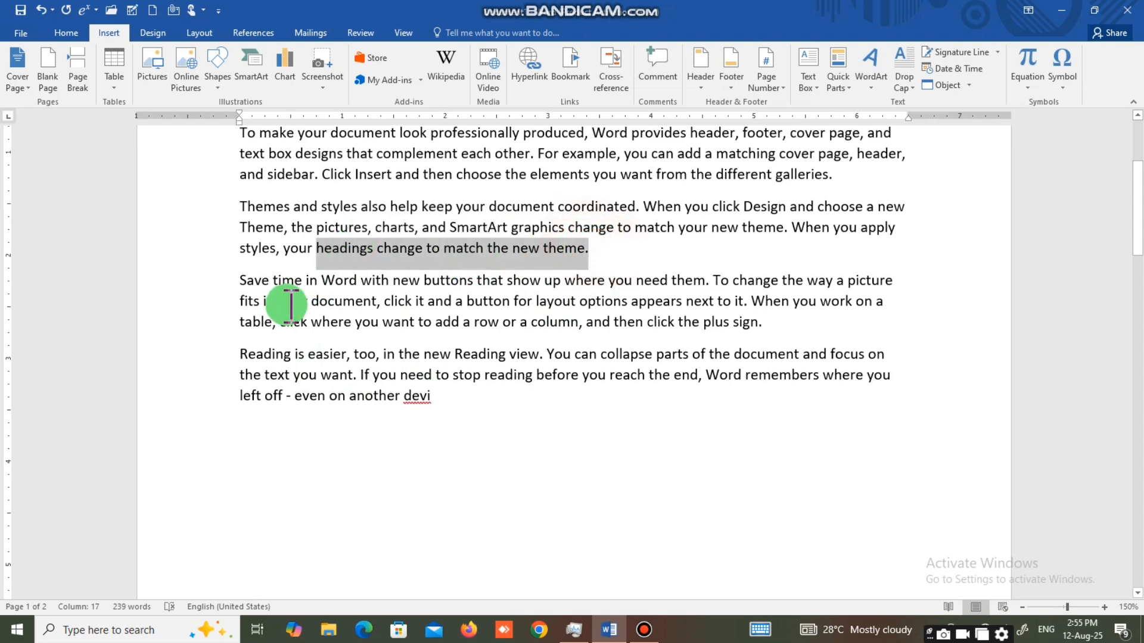
Try separating the text after the third paragraph with empty paragraphs, and remove them again.
{"action": "left_click", "coordinate": [601, 237]}
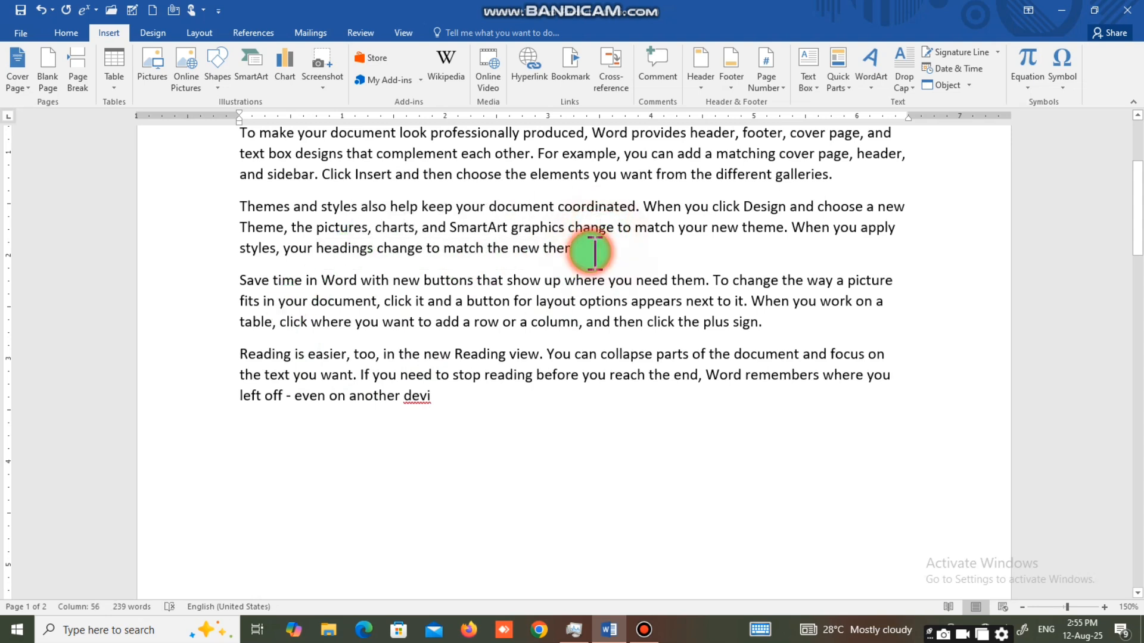
{"action": "key", "text": "Return"}
{"action": "key", "text": "Return"}
{"action": "key", "text": "Return"}
{"action": "key", "text": "Return"}
{"action": "key", "text": "BackSpace"}
{"action": "key", "text": "BackSpace"}
{"action": "key", "text": "BackSpace"}
{"action": "key", "text": "BackSpace"}
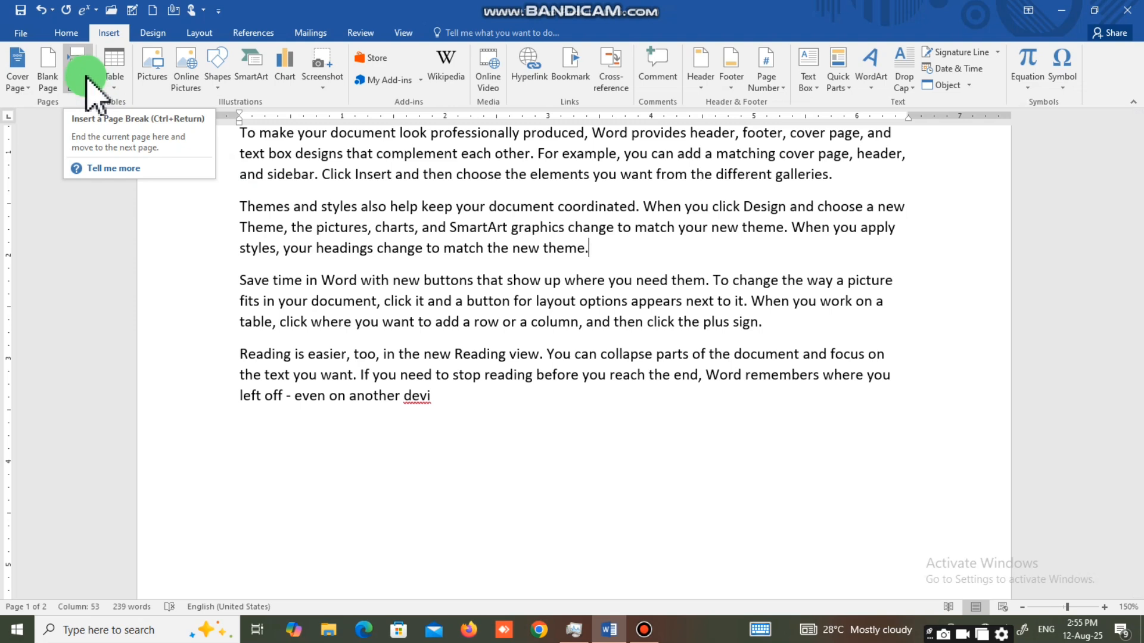
Insert a page break after the paragraph ending "match the new theme." and head the new page "CHAPTER 2".
{"action": "left_click", "coordinate": [84, 73]}
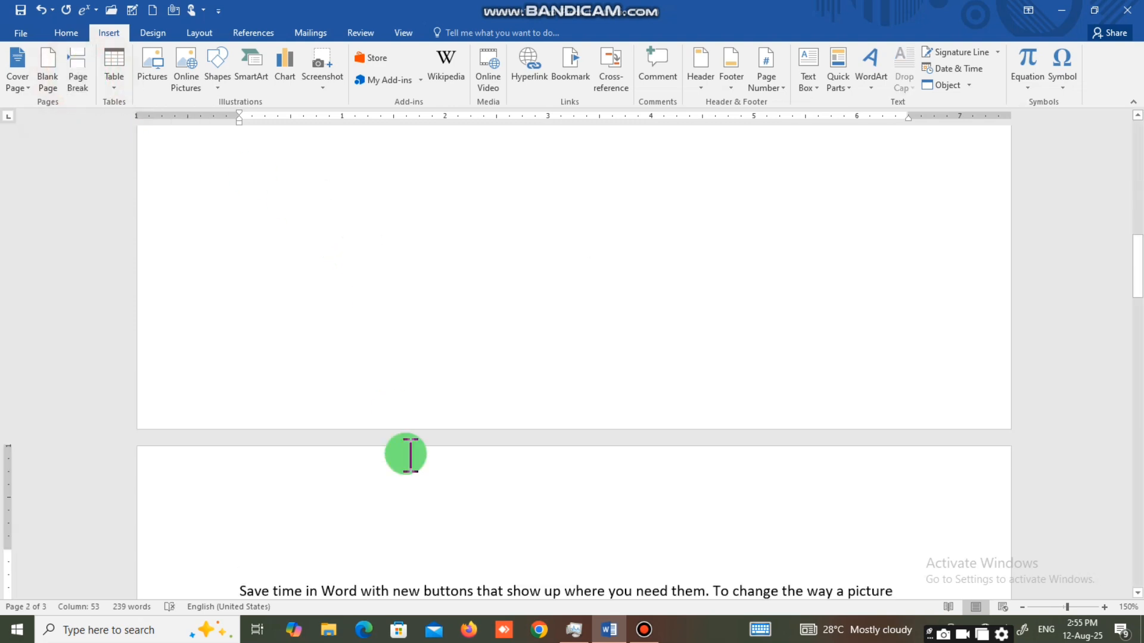
{"action": "type", "text": "CHAPTER 2"}
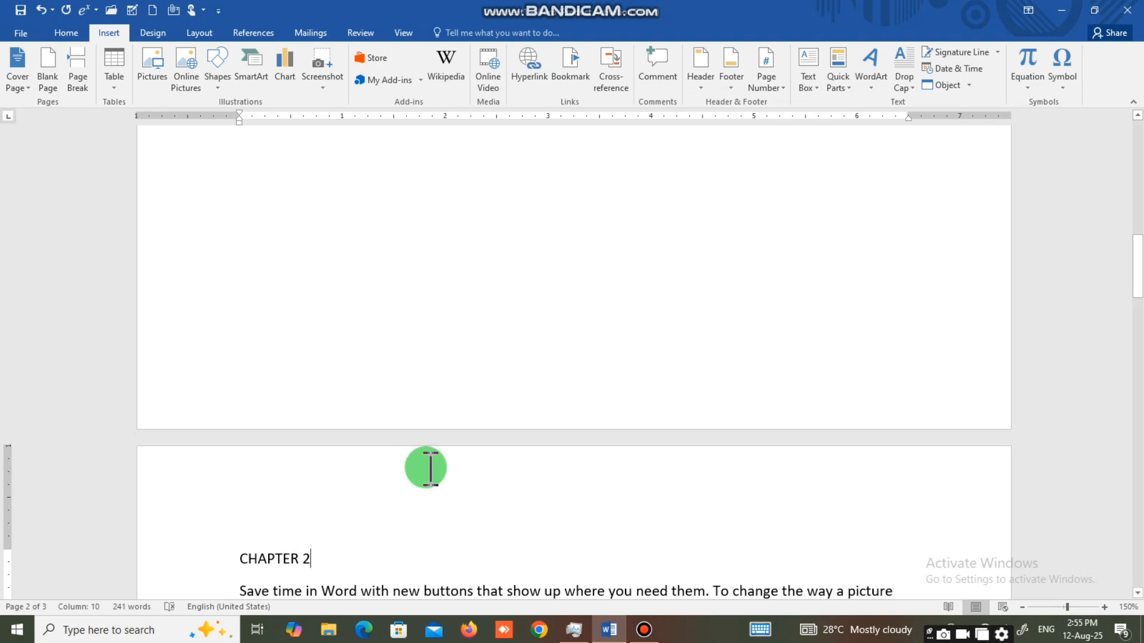
Insert a page break after the paragraph ending "click the plus sign." and add the heading "CHAPTER" on the new page.
{"action": "scroll", "coordinate": [424, 468], "scroll_direction": "down", "scroll_amount": 3}
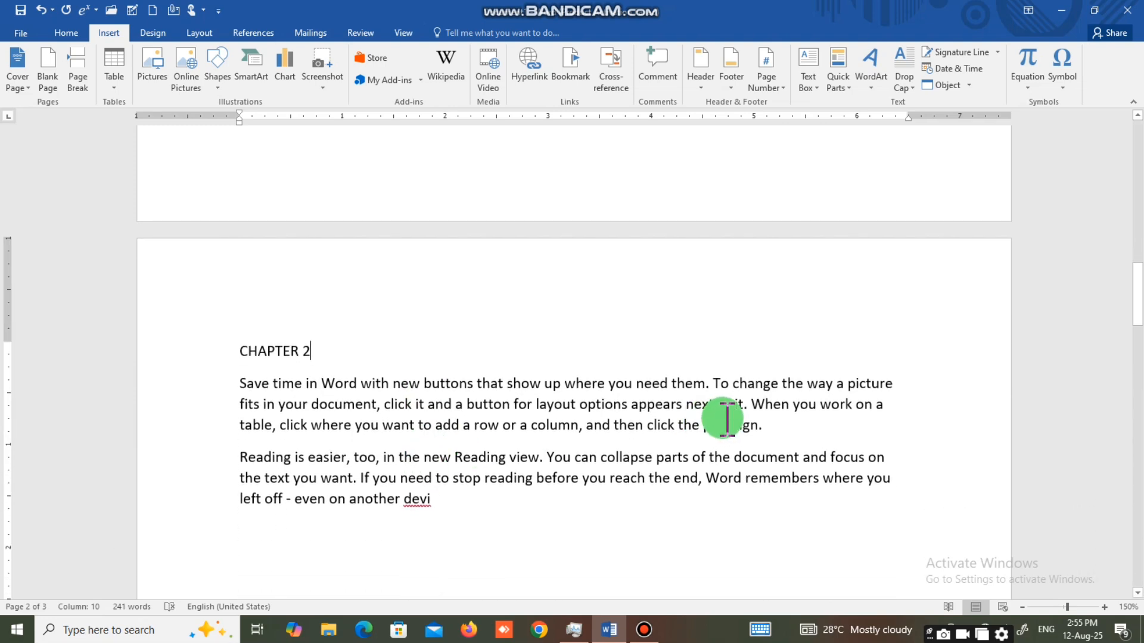
{"action": "left_click", "coordinate": [772, 427]}
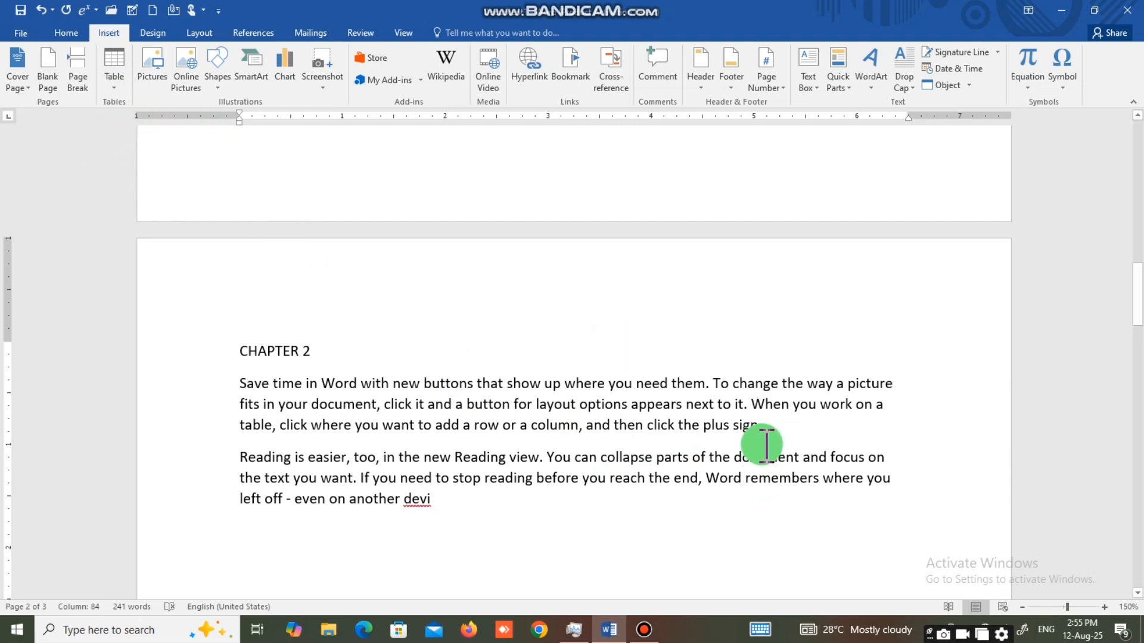
{"action": "left_click", "coordinate": [72, 73]}
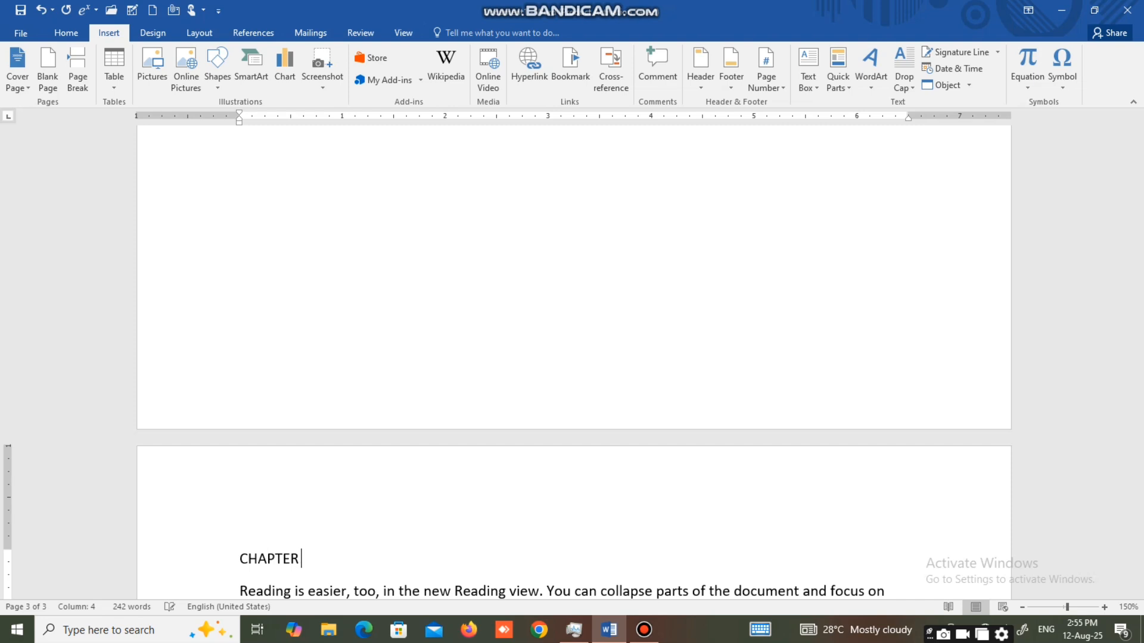
{"action": "scroll", "coordinate": [367, 438], "scroll_direction": "down", "scroll_amount": 2}
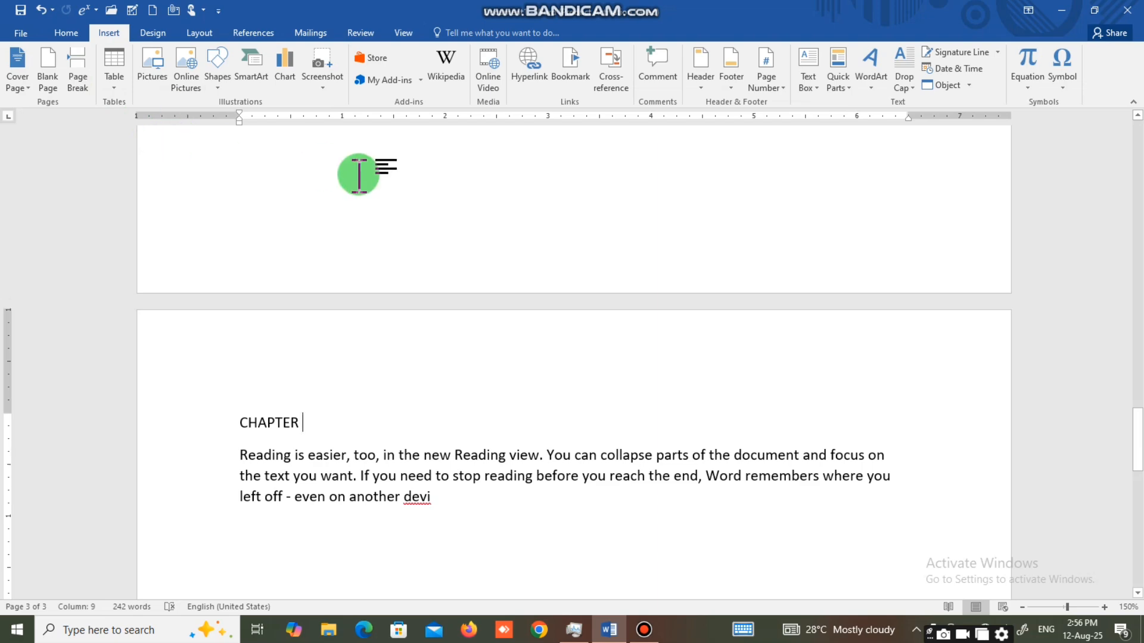
{"action": "scroll", "coordinate": [358, 175], "scroll_direction": "up", "scroll_amount": 10}
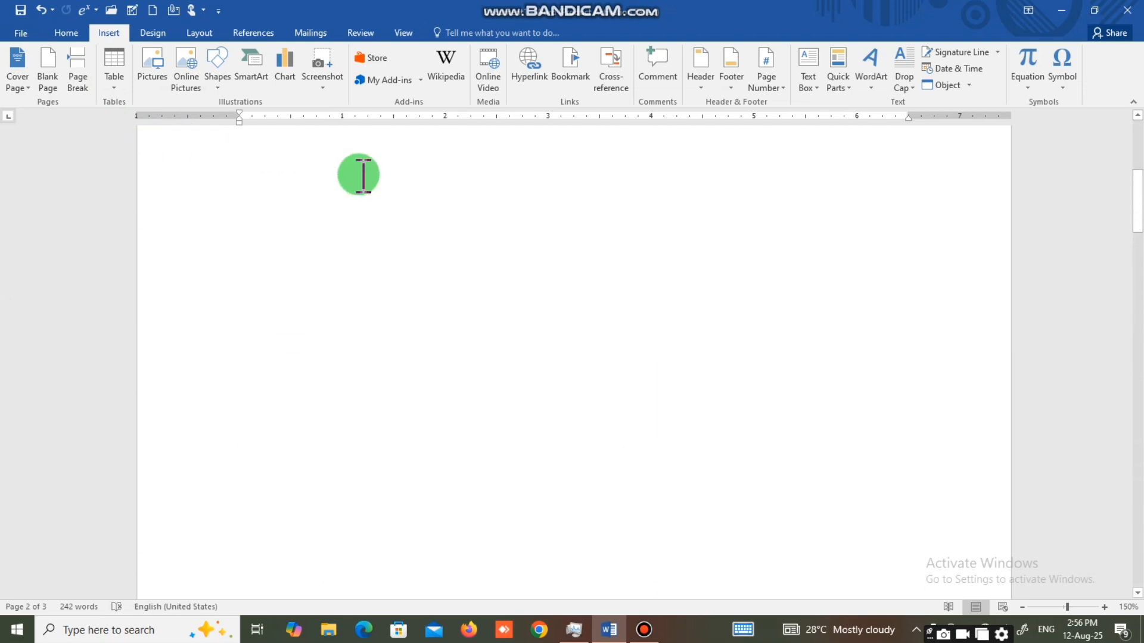
Insert a table with six columns and two rows after the paragraph ending "match the new theme.".
{"action": "scroll", "coordinate": [358, 175], "scroll_direction": "up", "scroll_amount": 10}
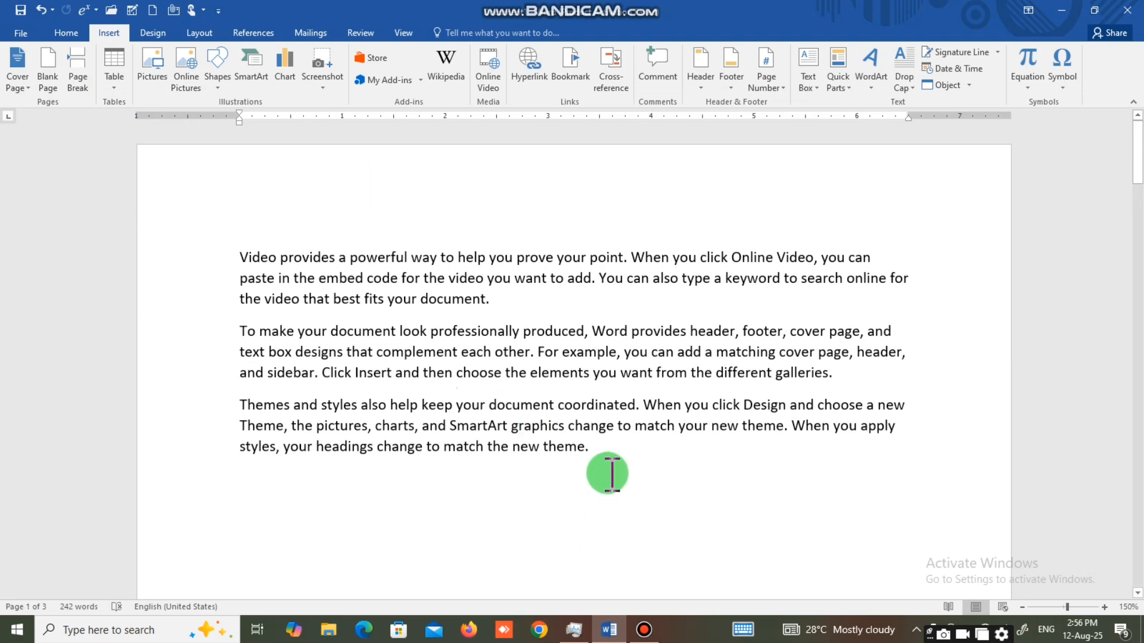
{"action": "left_click", "coordinate": [611, 473]}
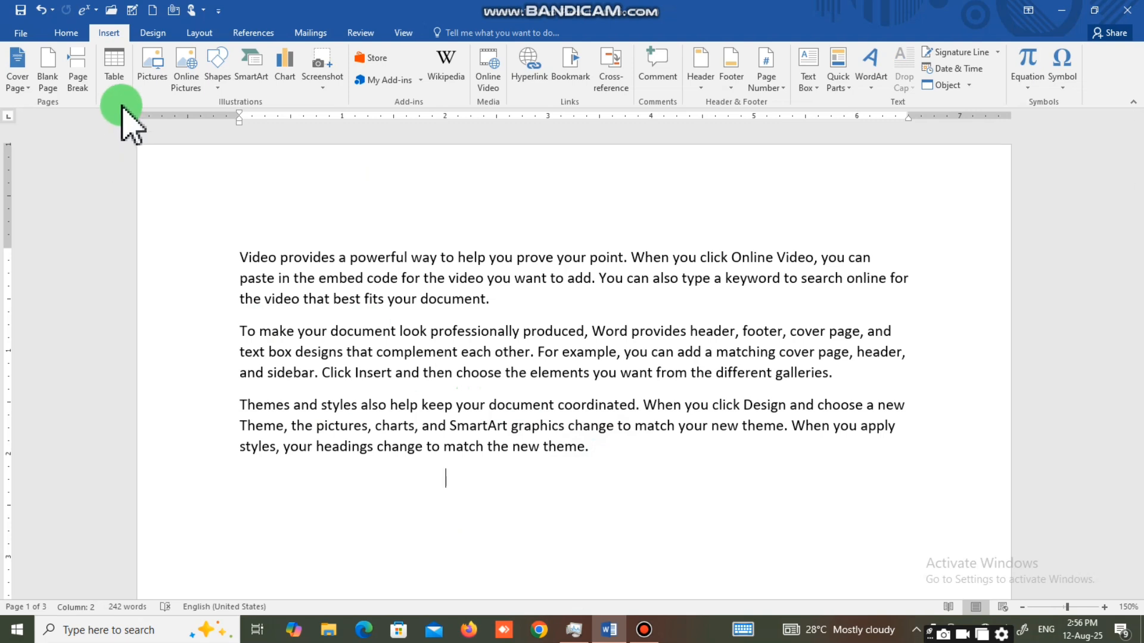
{"action": "left_click", "coordinate": [114, 89]}
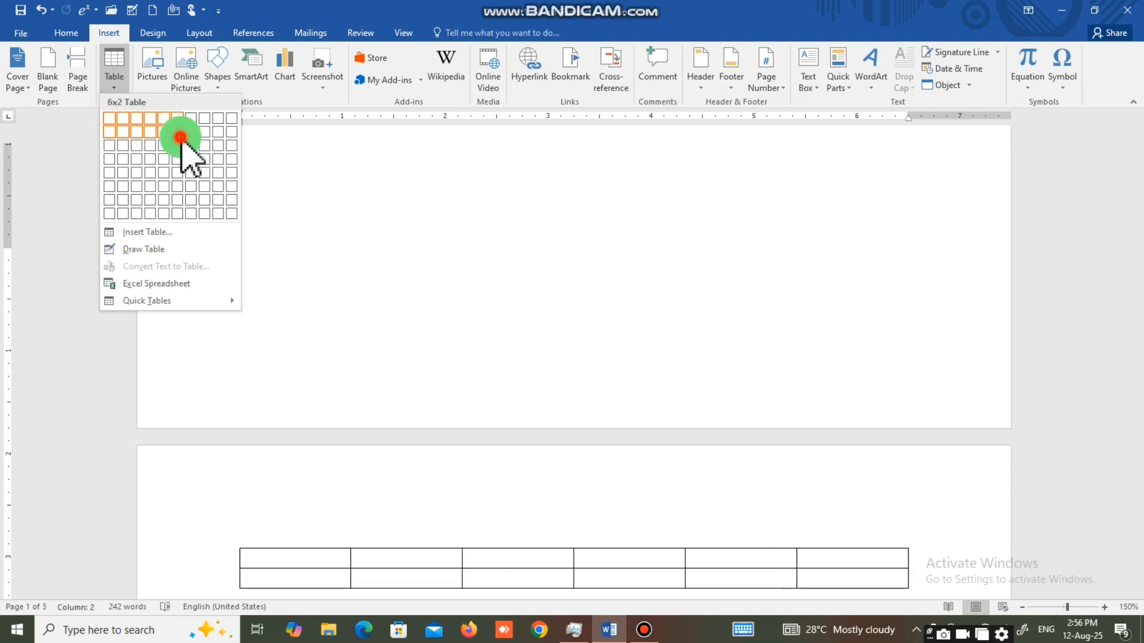
{"action": "left_click", "coordinate": [178, 132]}
{"action": "scroll", "coordinate": [378, 317], "scroll_direction": "down", "scroll_amount": 2}
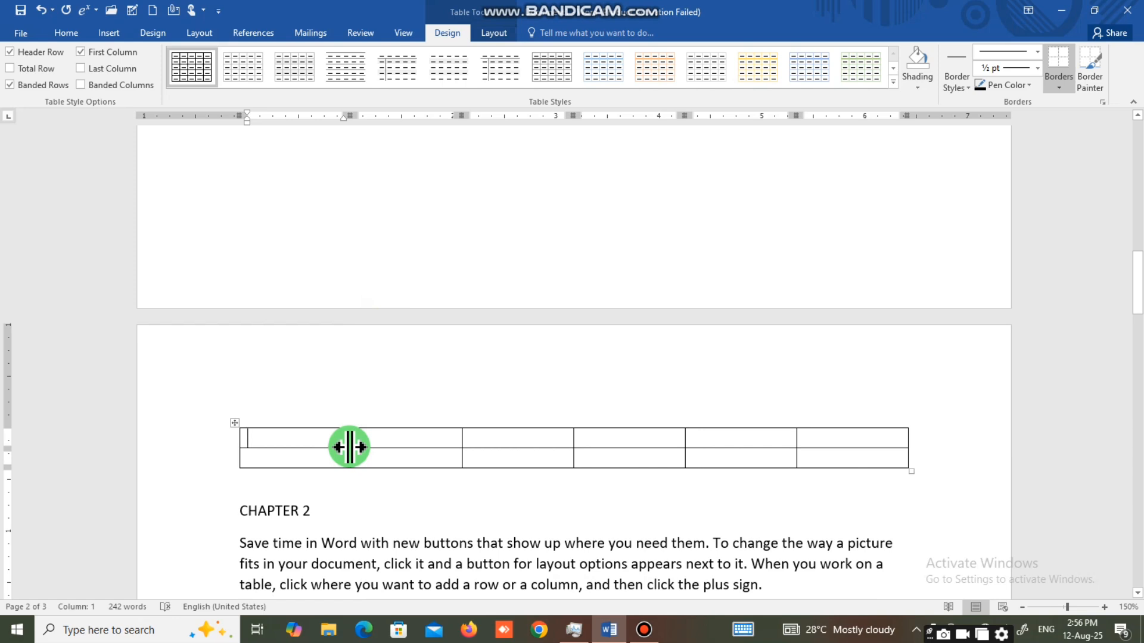
Fill the table's first row with the headings NAME, ROLL, CLASS, SUBJECT, MOBILE and ADREES.
{"action": "type", "text": "NAME"}
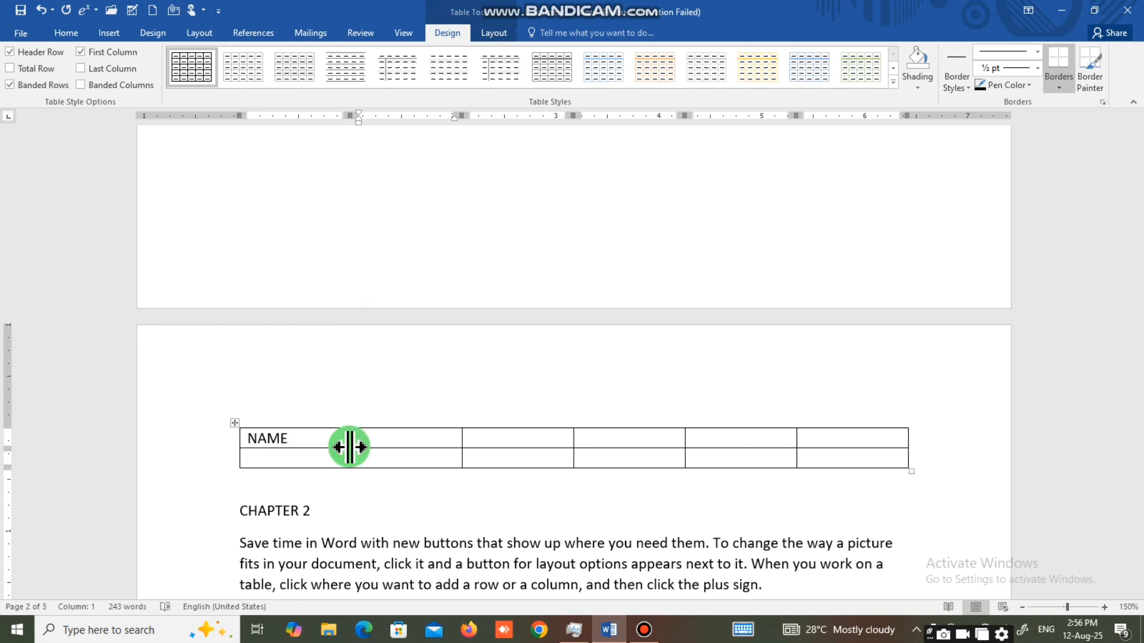
{"action": "key", "text": "Tab"}
{"action": "type", "text": "ROLL "}
{"action": "type", "text": "CLASS"}
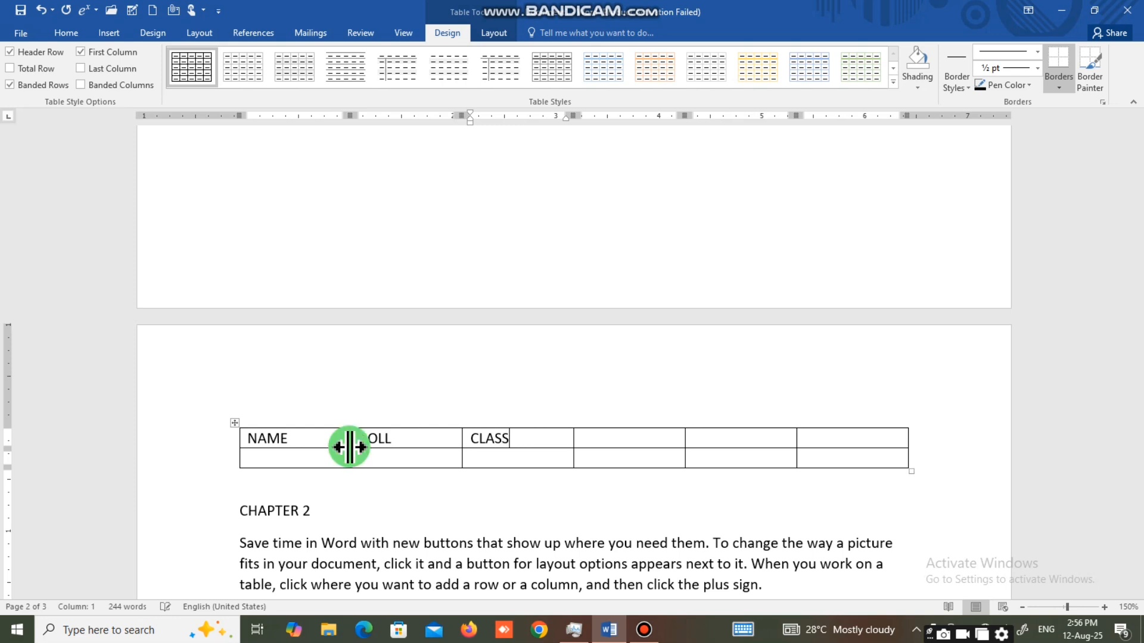
{"action": "key", "text": "Tab"}
{"action": "type", "text": "SUBJECT"}
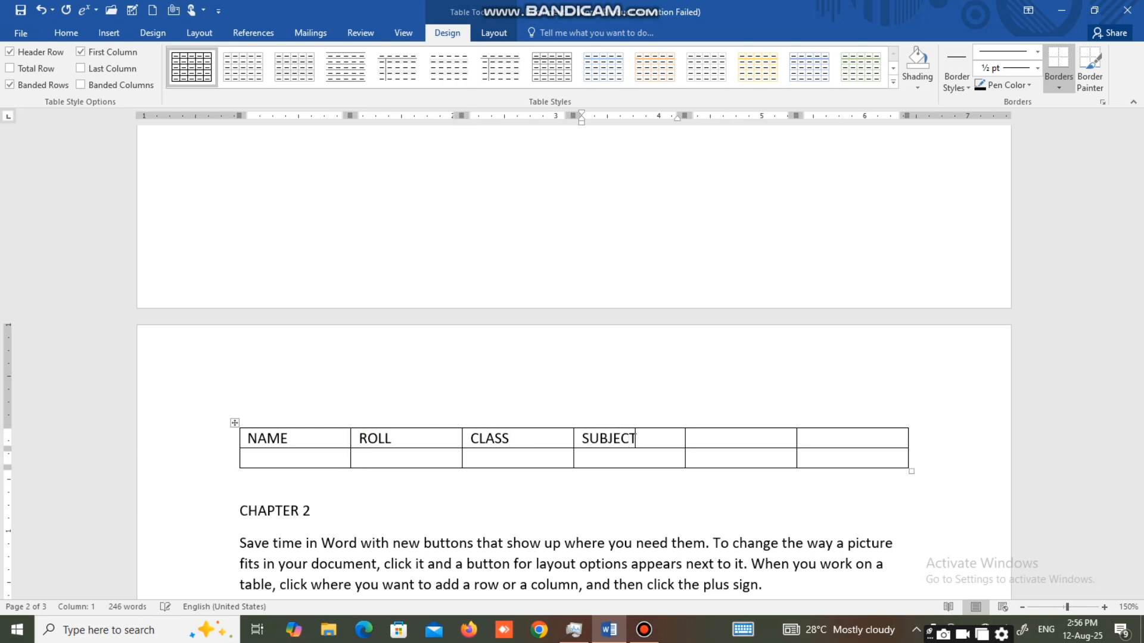
{"action": "key", "text": "Tab"}
{"action": "type", "text": "MOBILE"}
{"action": "key", "text": "Tab"}
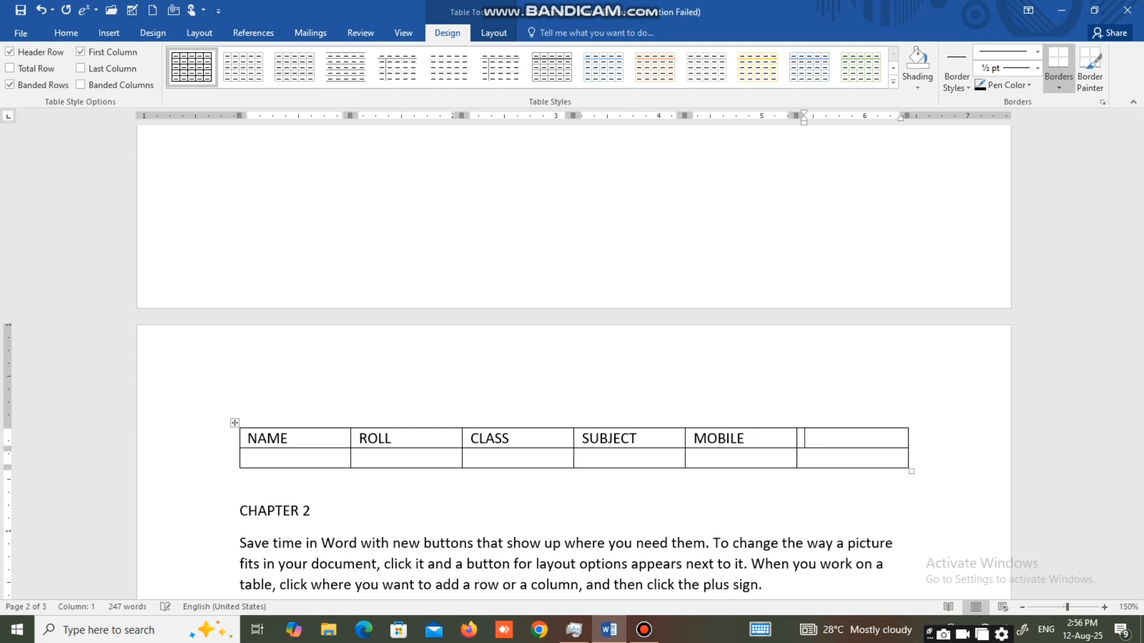
{"action": "type", "text": "ADREES"}
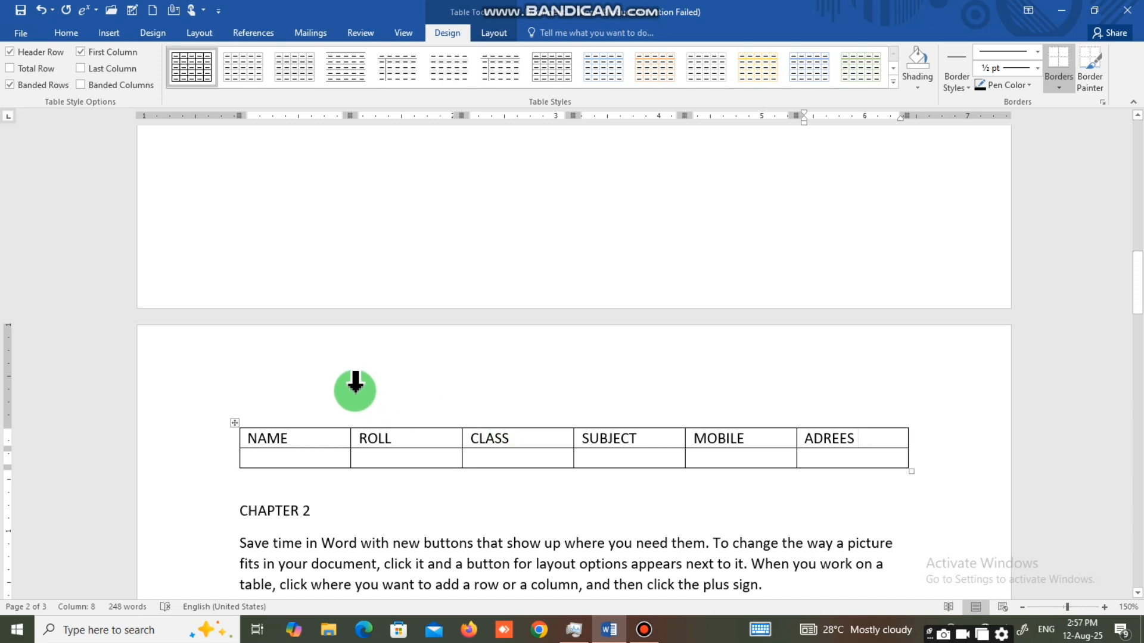
Clear the contents of the whole table, and undo everything back to before the table was inserted.
{"action": "left_click", "coordinate": [236, 424]}
{"action": "key", "text": "Delete"}
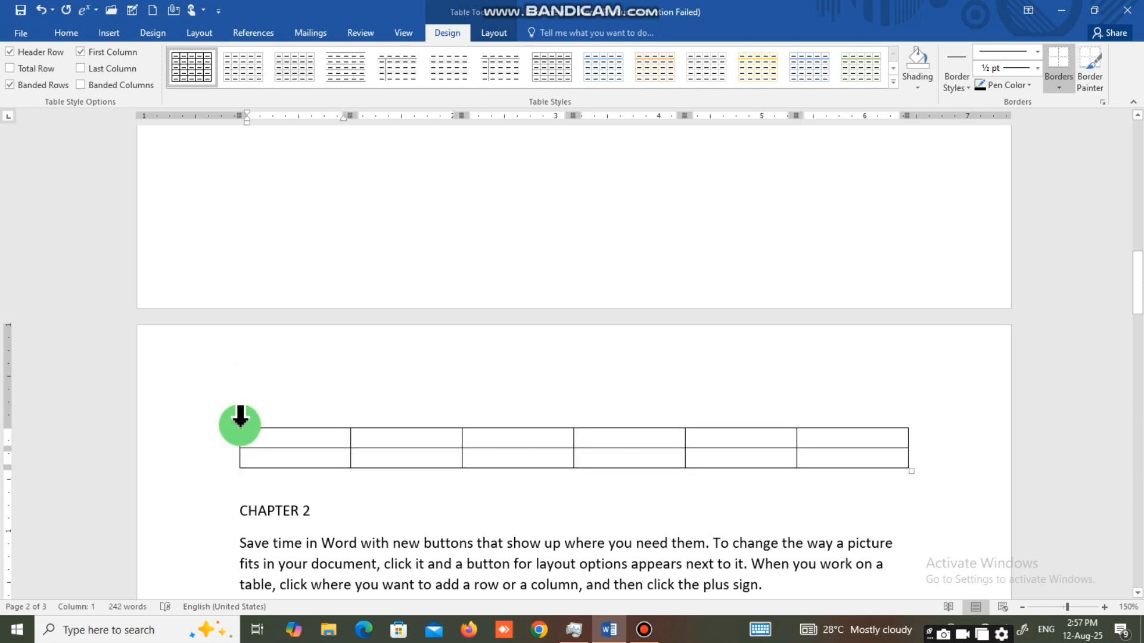
{"action": "key", "text": "ctrl+z"}
{"action": "key", "text": "ctrl+z"}
{"action": "key", "text": "ctrl+z"}
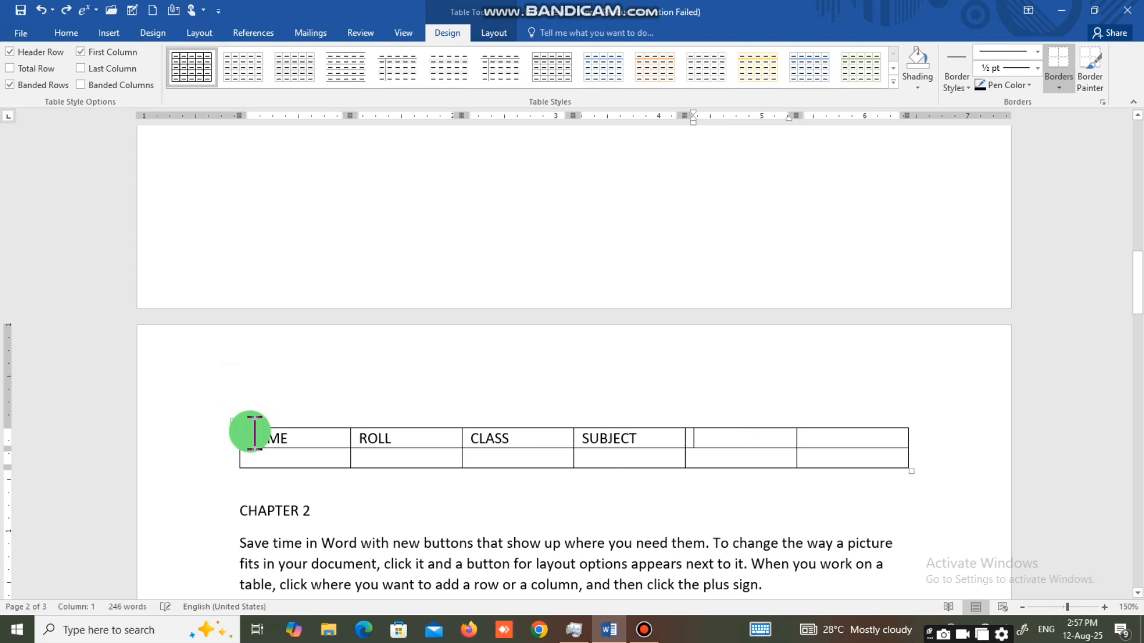
{"action": "key", "text": "ctrl+z"}
{"action": "key", "text": "ctrl+z"}
{"action": "key", "text": "ctrl+z"}
{"action": "key", "text": "ctrl+z"}
{"action": "key", "text": "ctrl+z"}
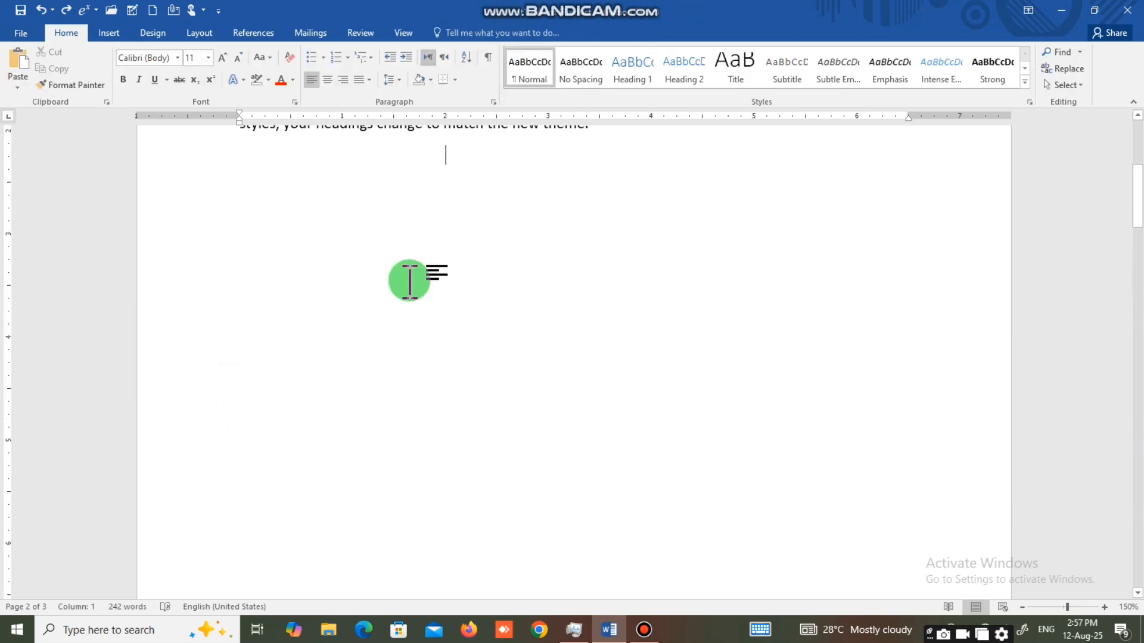
{"action": "scroll", "coordinate": [409, 281], "scroll_direction": "up", "scroll_amount": 2}
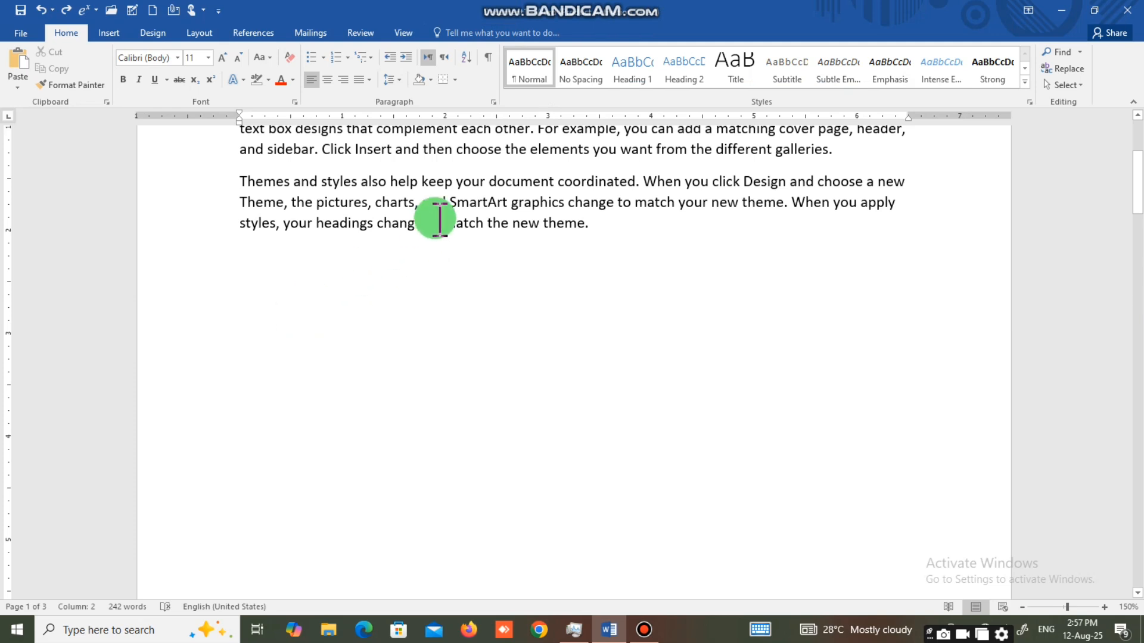
{"action": "scroll", "coordinate": [447, 215], "scroll_direction": "up", "scroll_amount": 2}
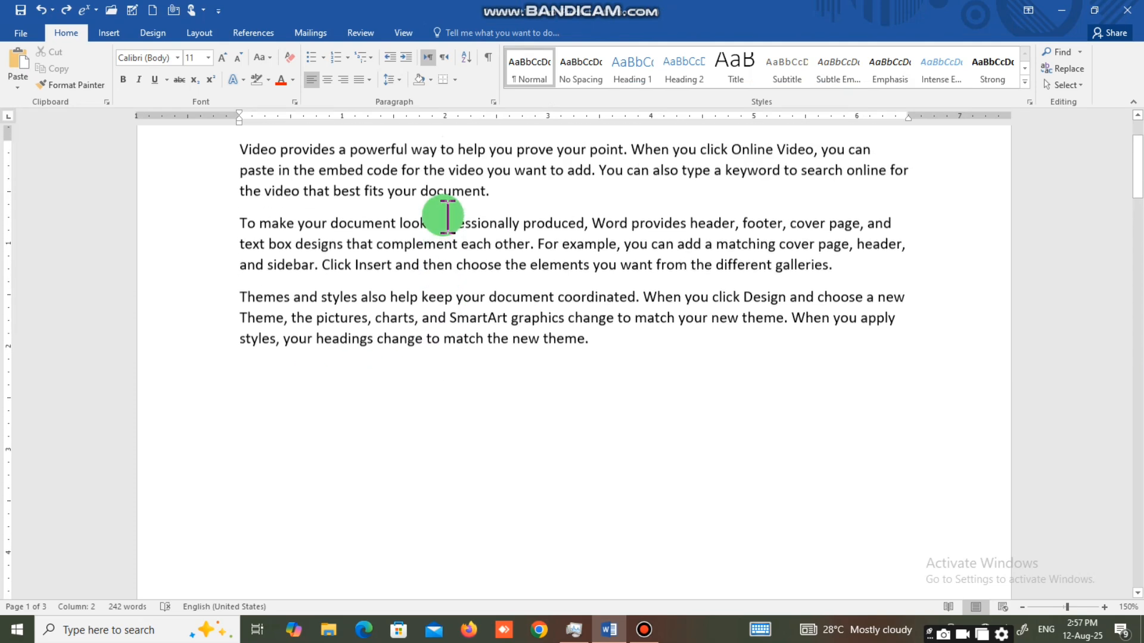
{"action": "scroll", "coordinate": [447, 215], "scroll_direction": "up", "scroll_amount": 1}
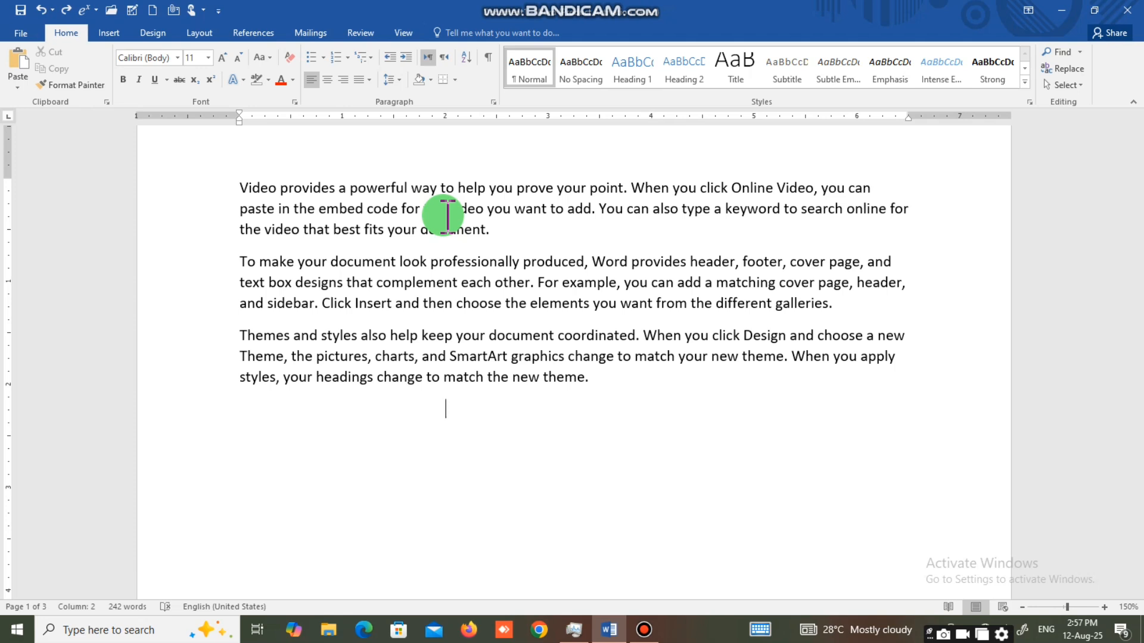
{"action": "left_click", "coordinate": [109, 33]}
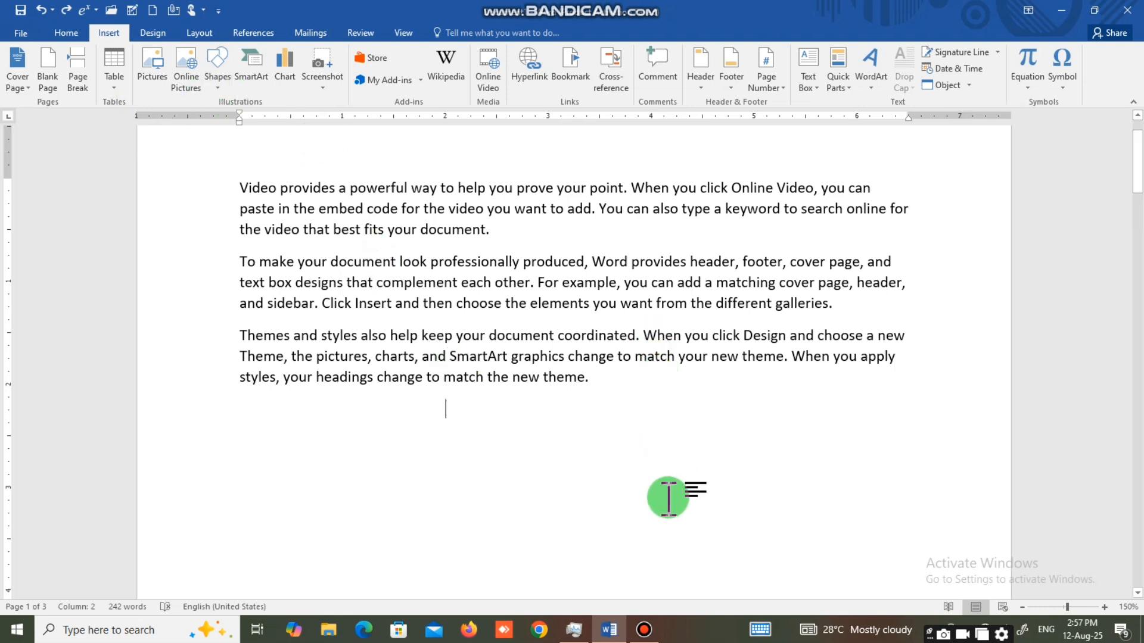
{"action": "left_click", "coordinate": [644, 629]}
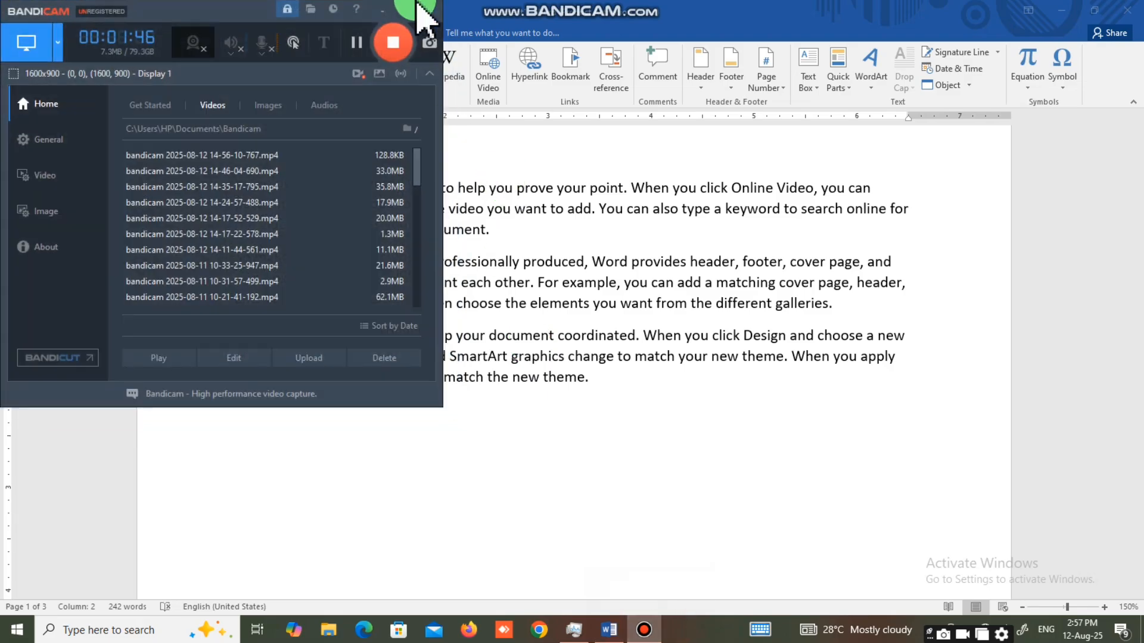